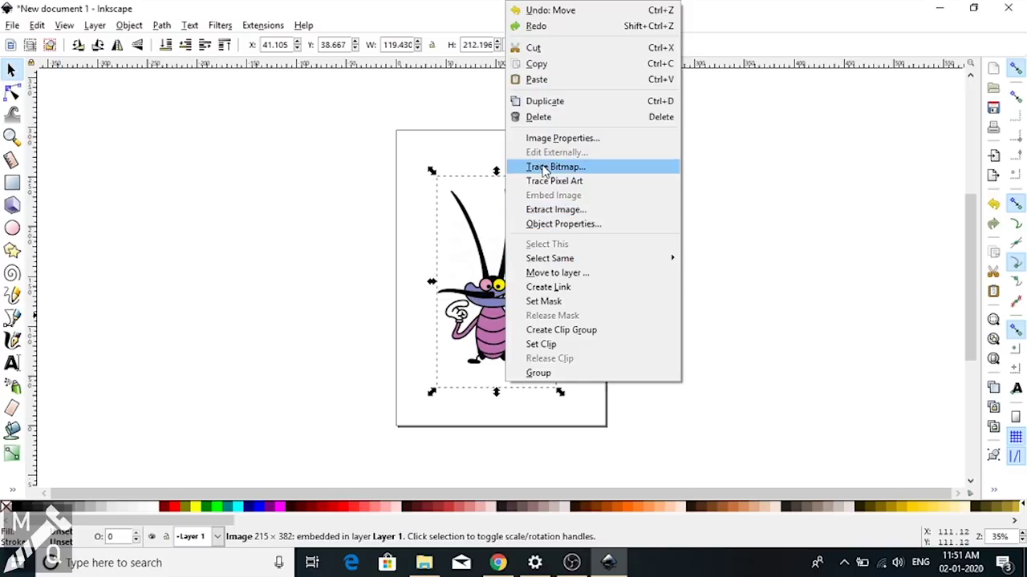
- Trace the cartoon image into a path using brightness cutoff with a 0.510 threshold and live preview enabled
left_click(587, 169)
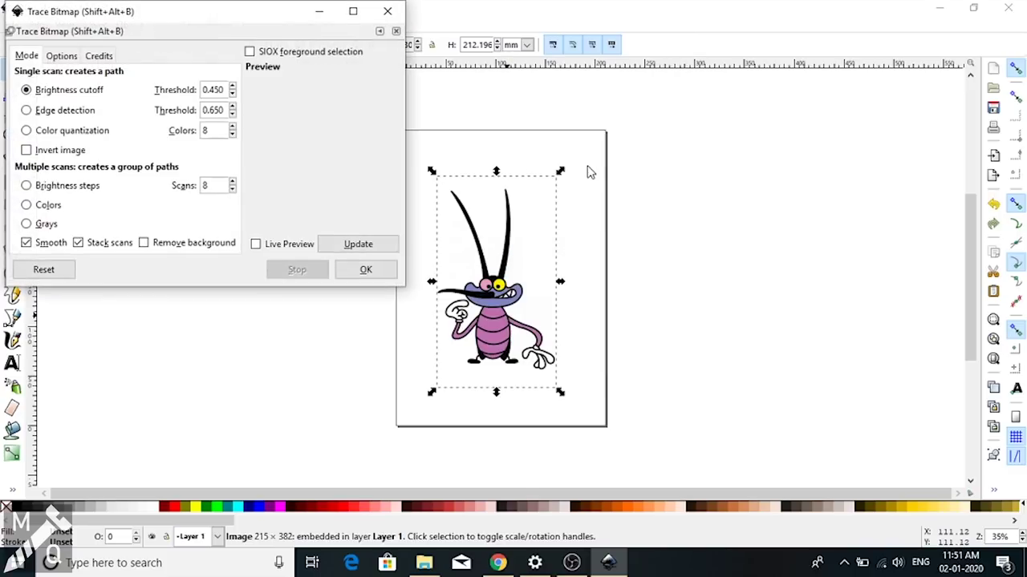
left_click(256, 244)
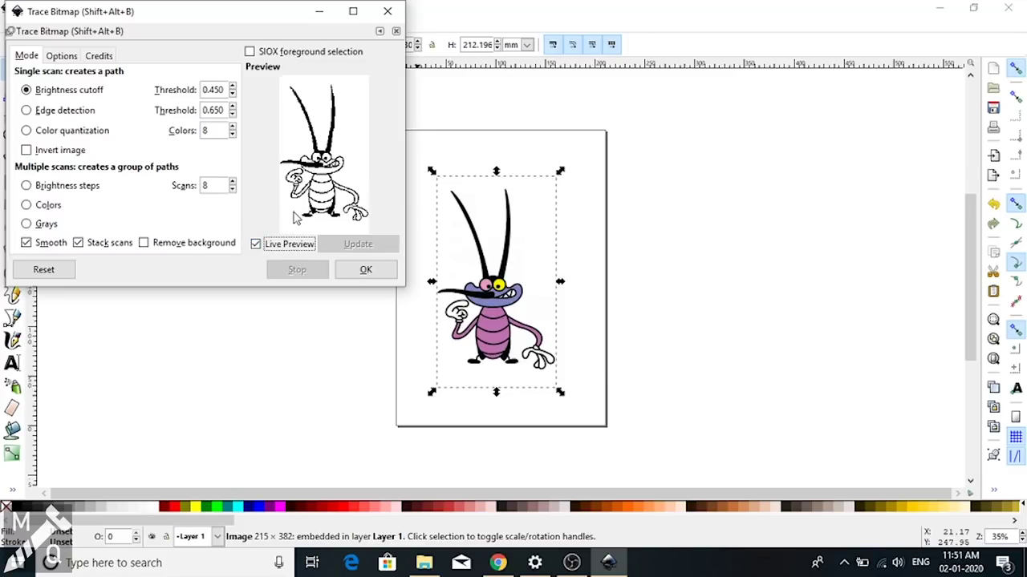
left_click(232, 86)
left_click(232, 86)
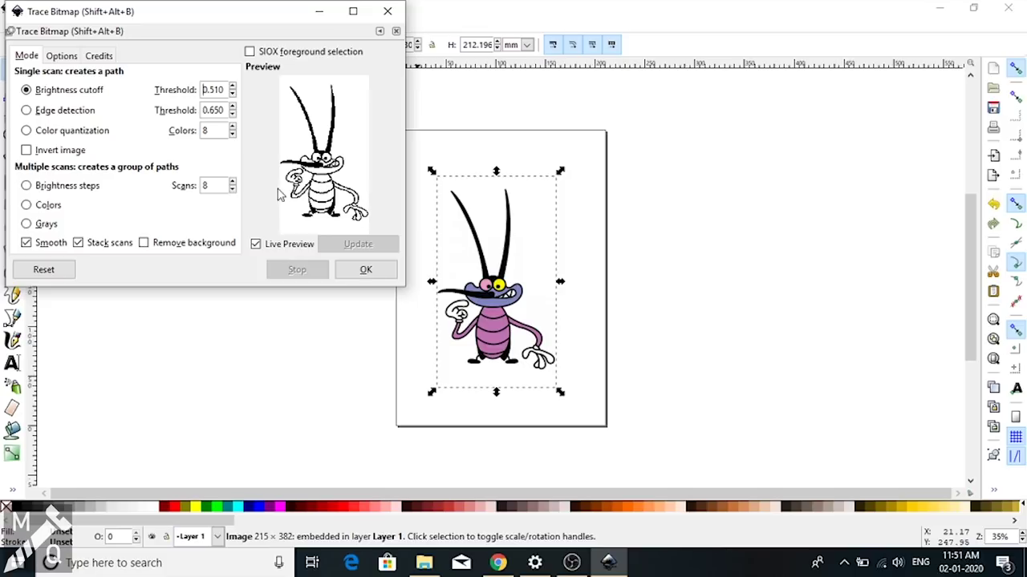
left_click(356, 272)
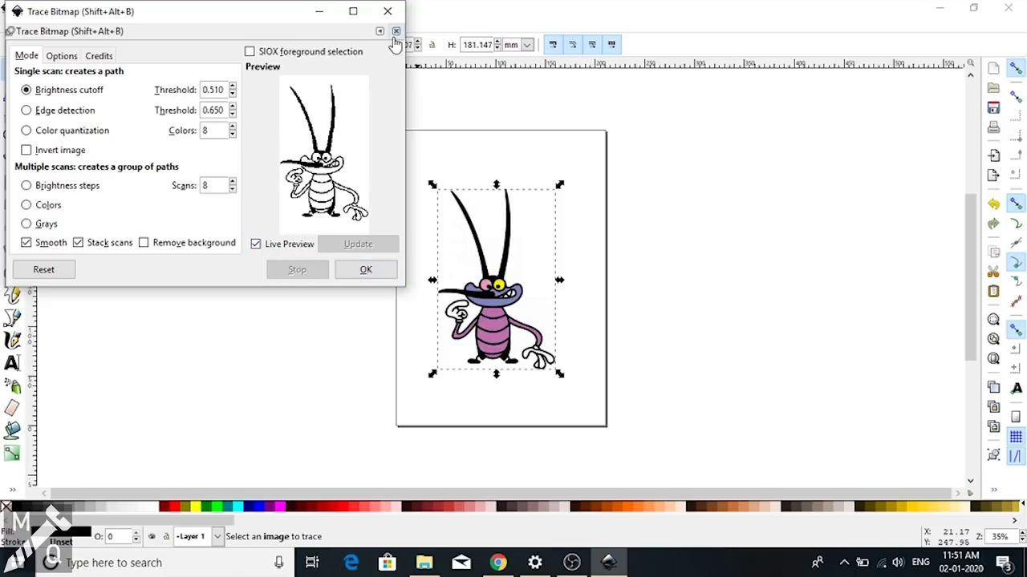
left_click(387, 12)
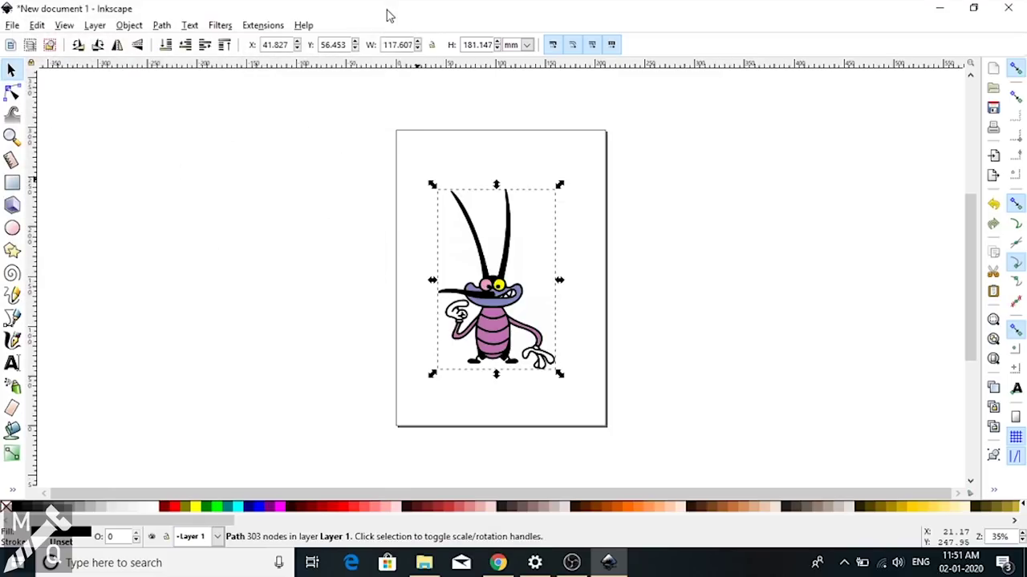
- Move the traced outline off the original image so both stand side by side, and deselect it
mouse_move(513, 316)
left_mouse_down()
mouse_move(521, 331)
mouse_move(584, 287)
left_mouse_up()
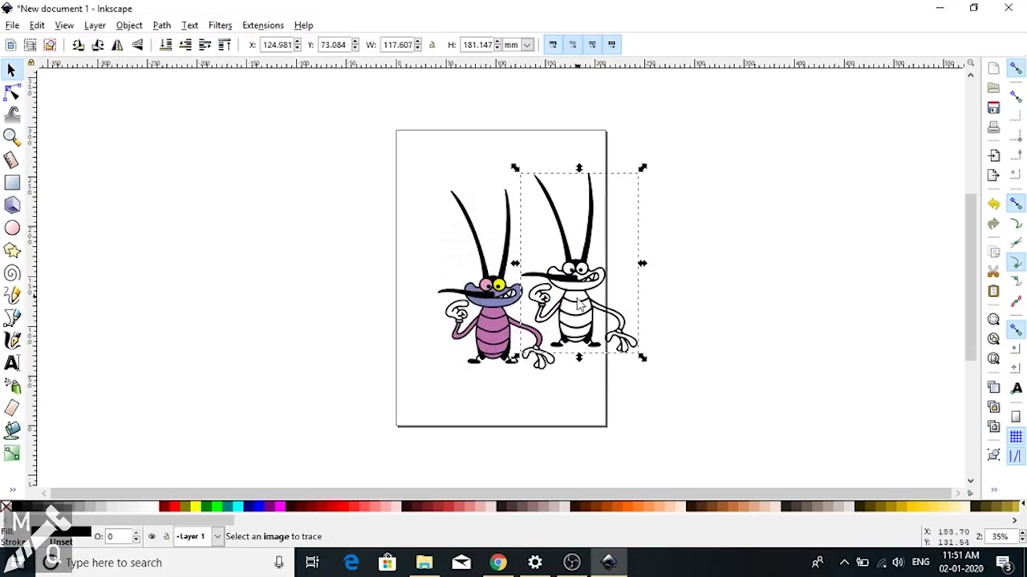
left_click(433, 258)
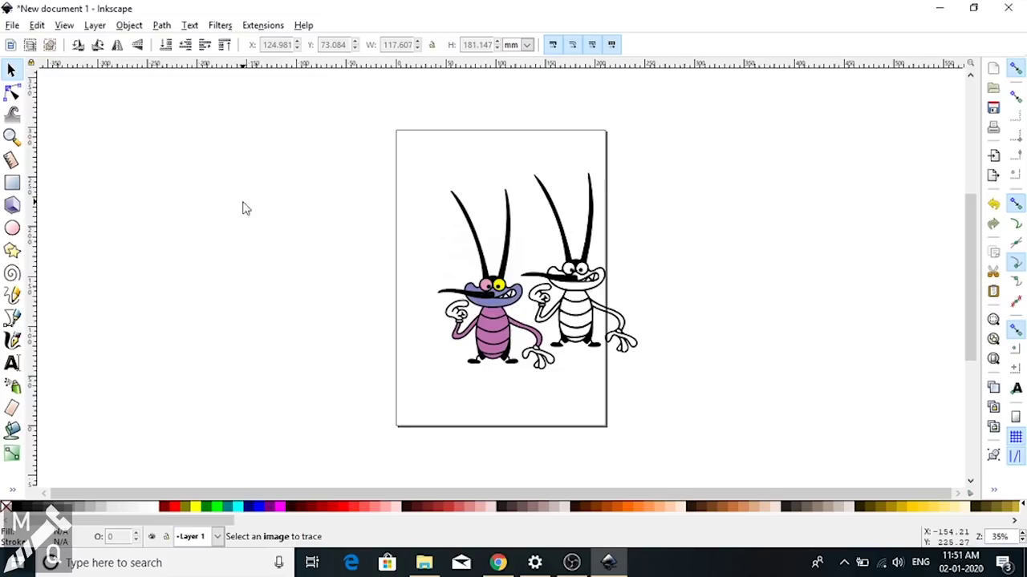
left_click(12, 92)
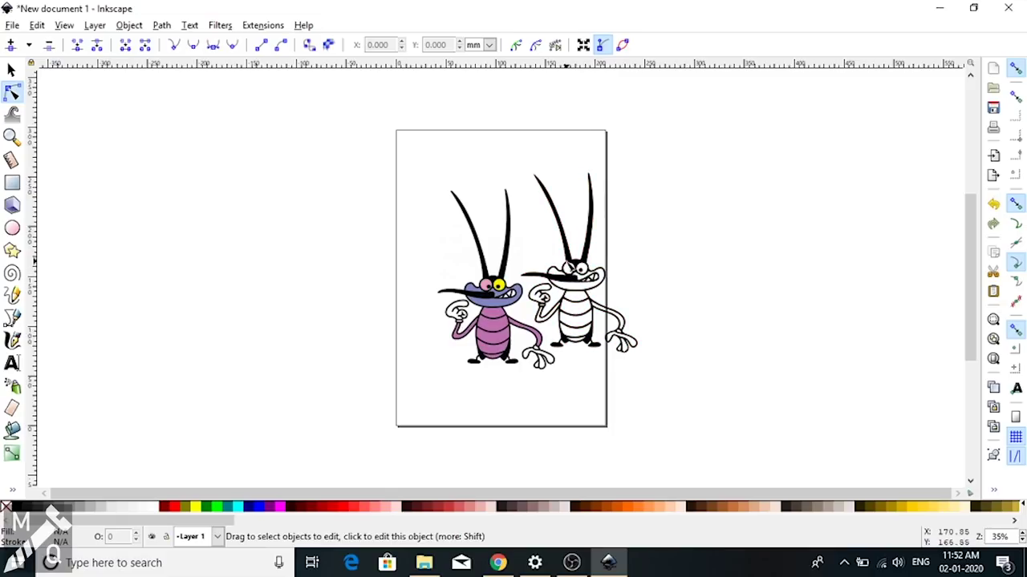
left_click(11, 69)
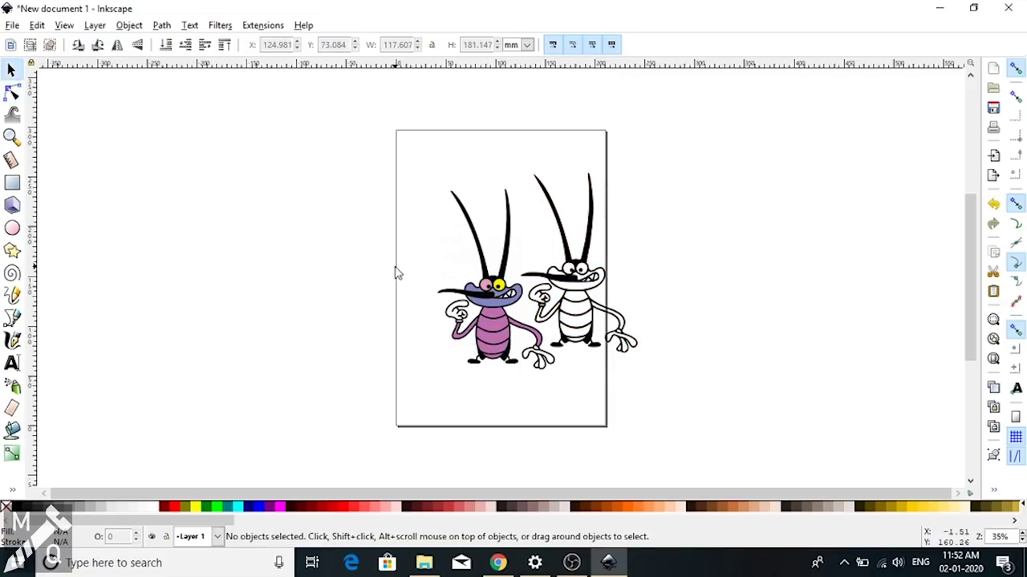
- Delete the original coloured image and move the traced outline to about X 39.6, Y 45.9 mm on the page
left_click(498, 325)
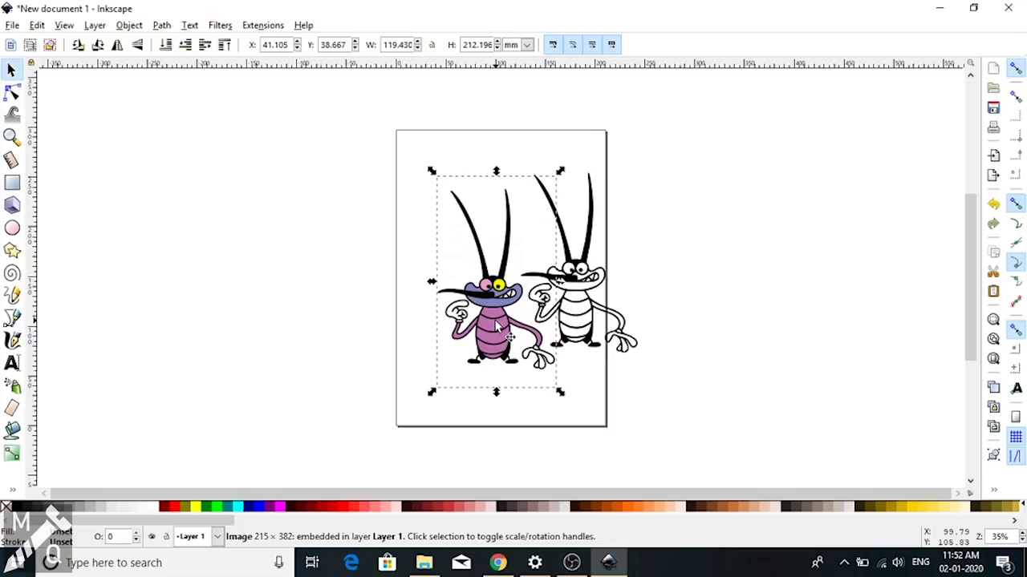
key("Delete")
left_click(584, 276)
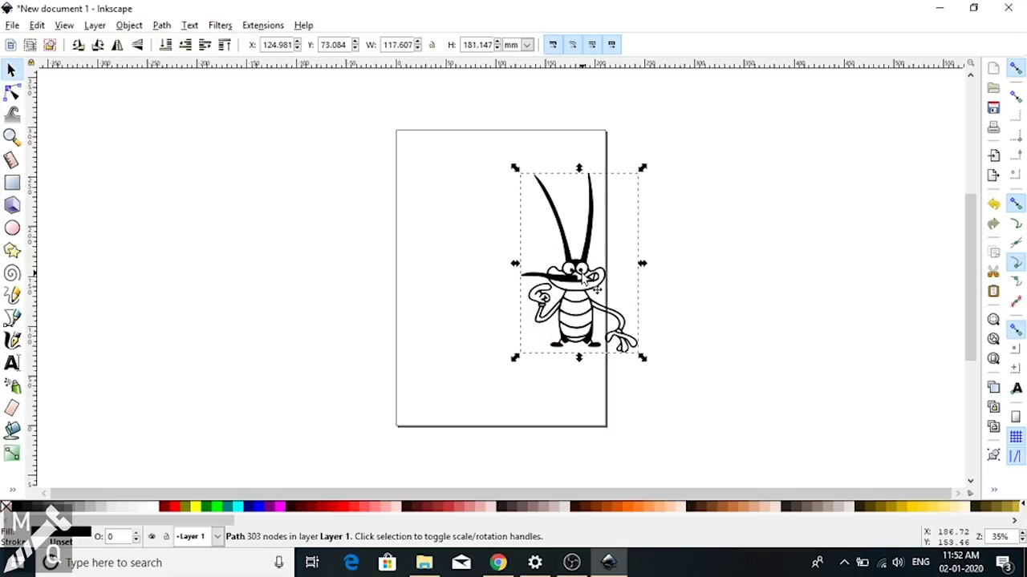
left_click_drag(585, 276, 494, 307)
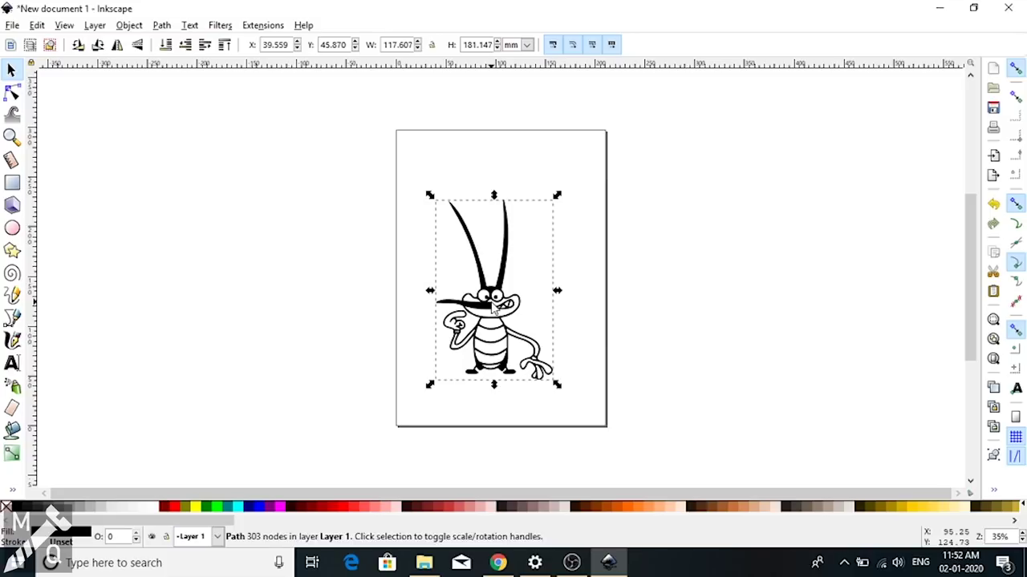
left_click(415, 293)
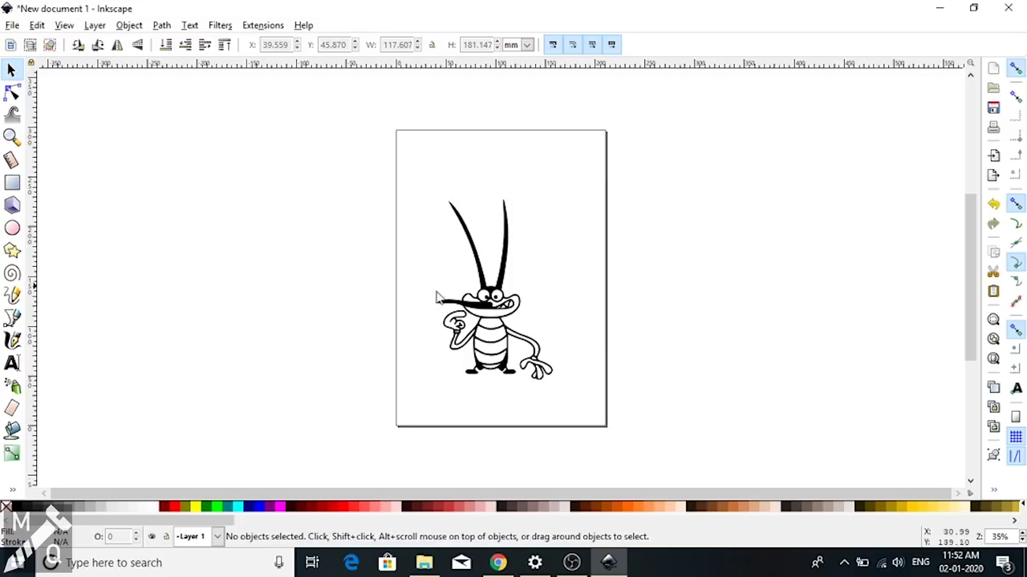
- Start the Generate Pen (Servo) Gcode Tool for the traced outline and set the pen up command to M05
left_click(512, 335)
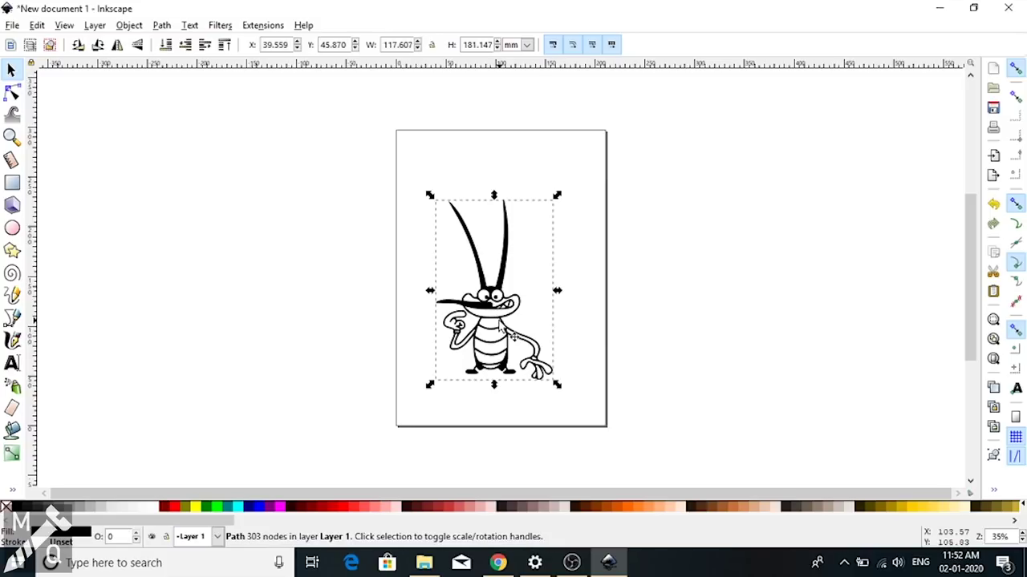
left_click(271, 25)
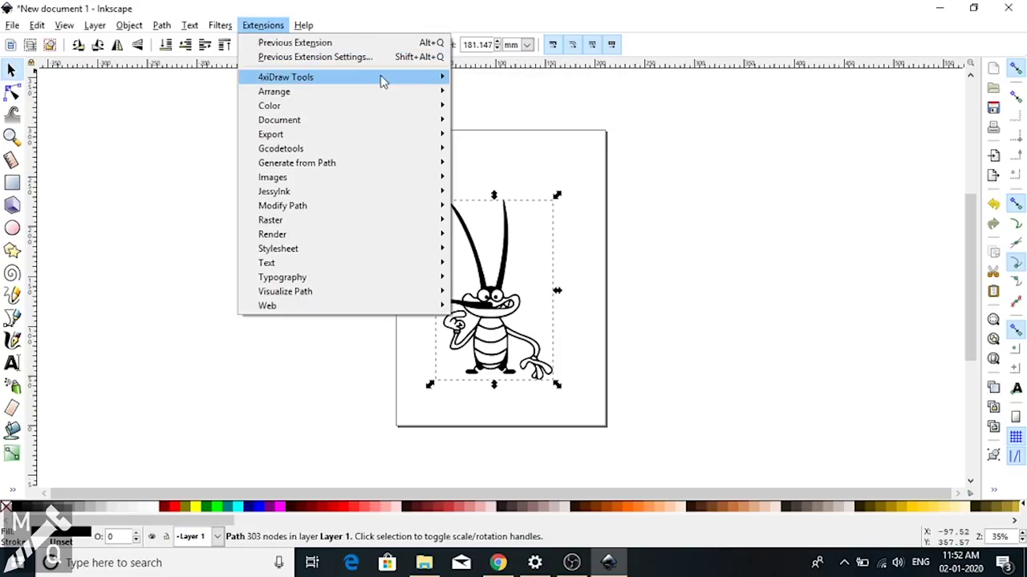
mouse_move(426, 80)
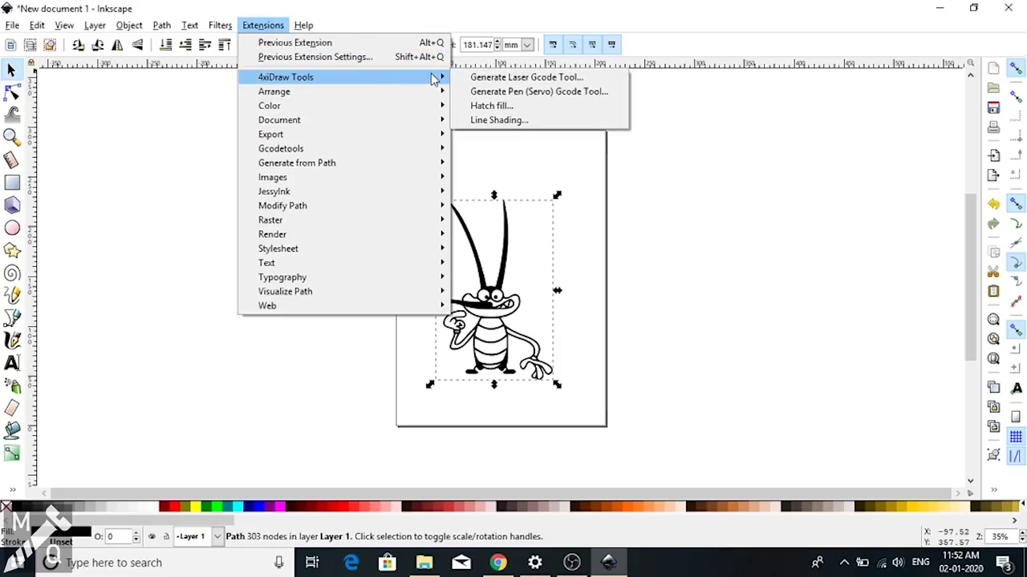
left_click(510, 92)
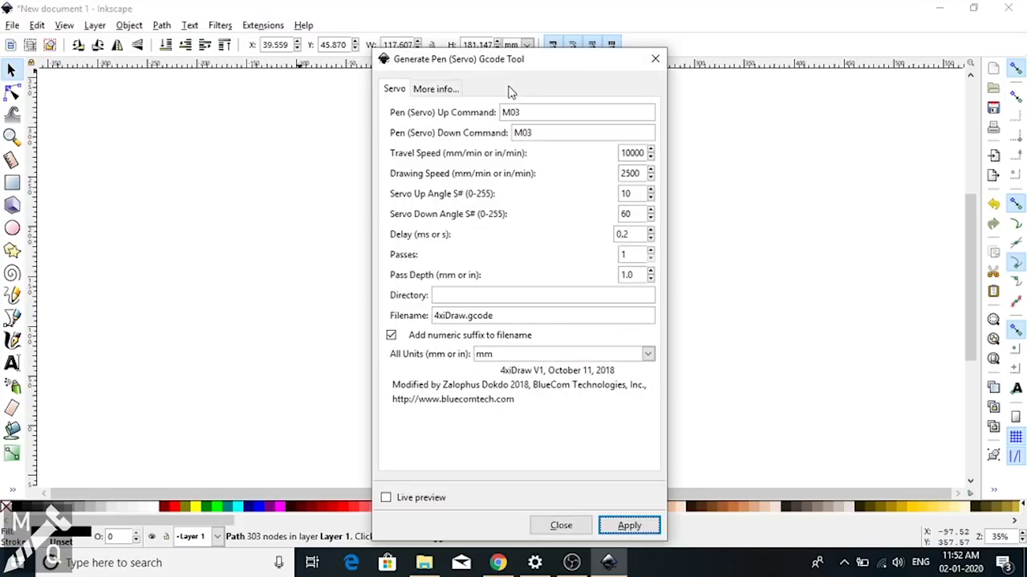
left_click(529, 112)
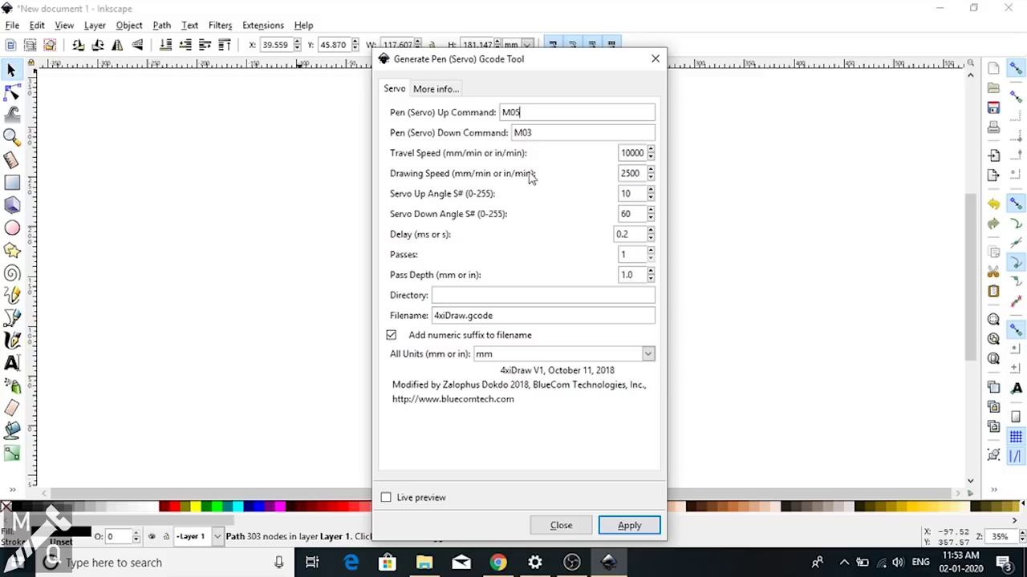
- Set the drawing speed to 2500, the servo up angle to 205, the servo down angle to 30 and the delay to 0.1
left_click(641, 173)
key("BackSpace")
key("BackSpace")
key("BackSpace")
key("BackSpace")
type("3000")
- Switch to File Explorer and create a folder named "drawing gcode" in the makerq downloads folder
left_click(424, 562)
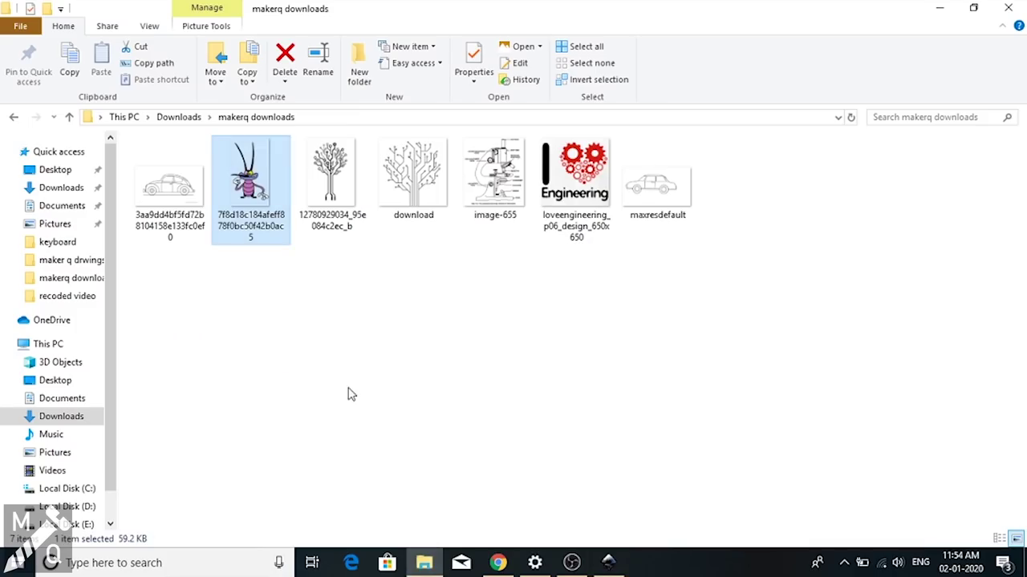
left_click(359, 68)
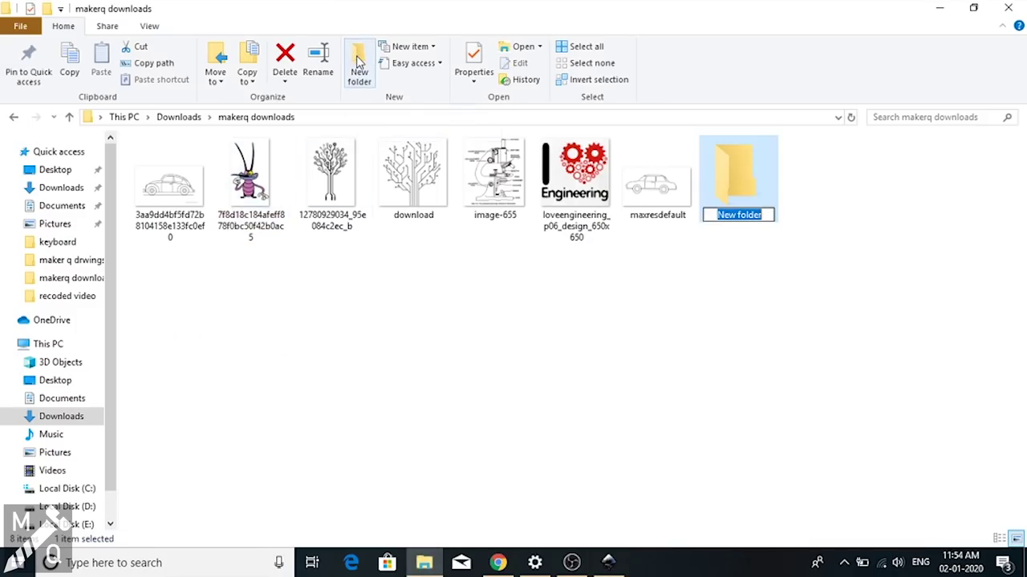
type("drawing gcode")
key("Return")
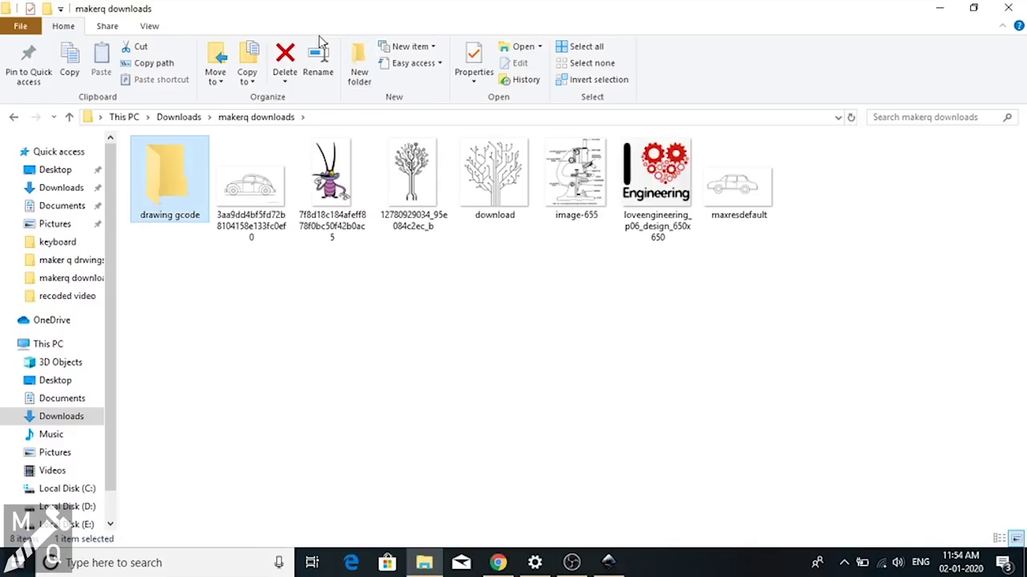
- Copy the path of the drawing gcode folder and paste it as the output directory of Inkscape's G-code tool
double_click(180, 167)
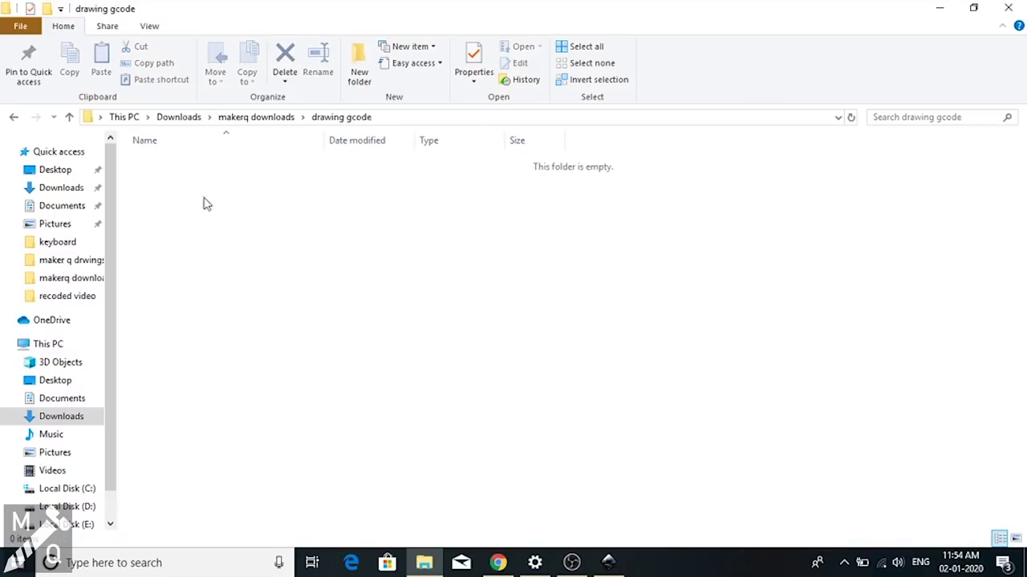
left_click(89, 119)
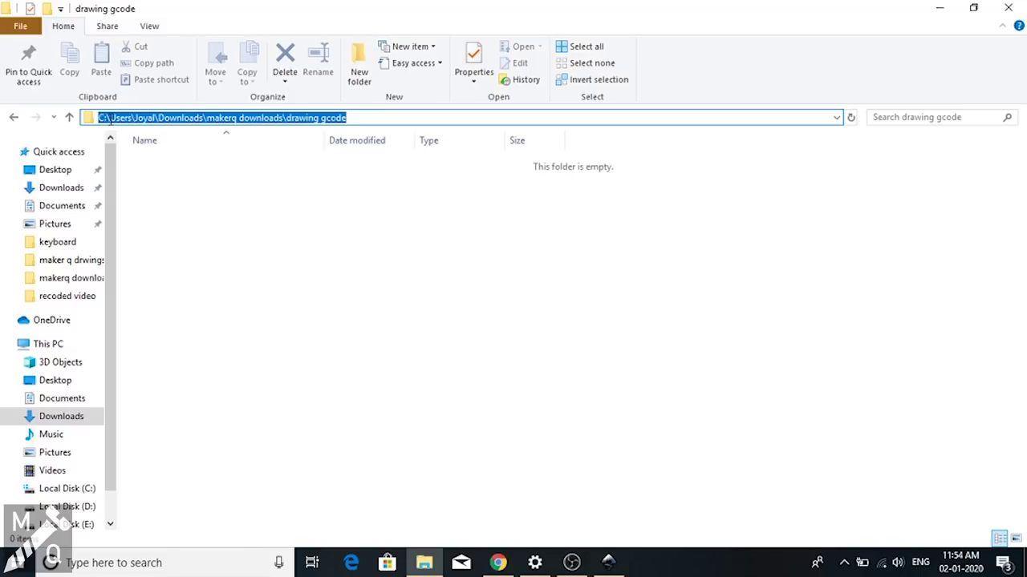
right_click(109, 121)
left_click(146, 168)
left_click(609, 563)
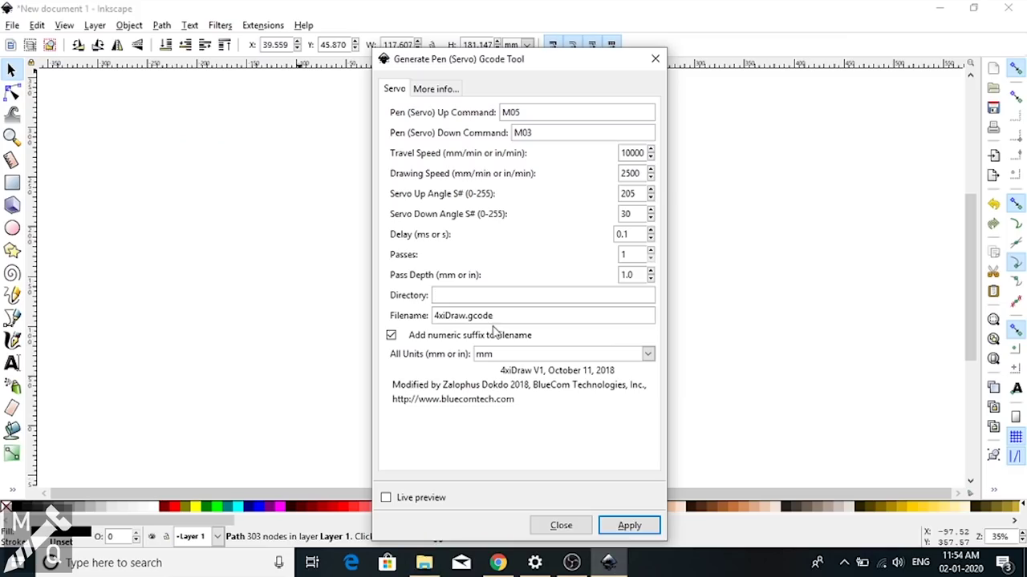
right_click(454, 293)
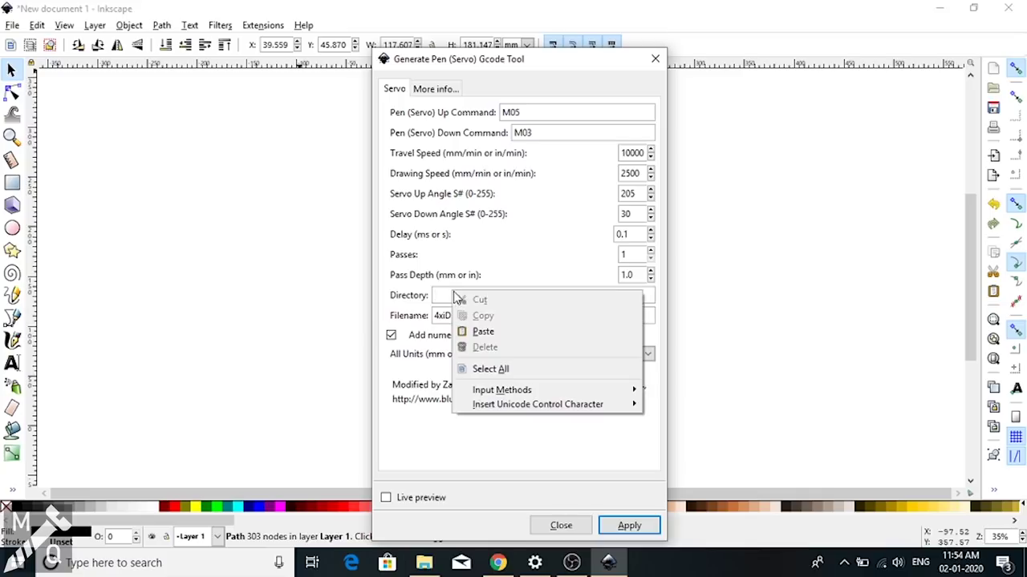
left_click(486, 331)
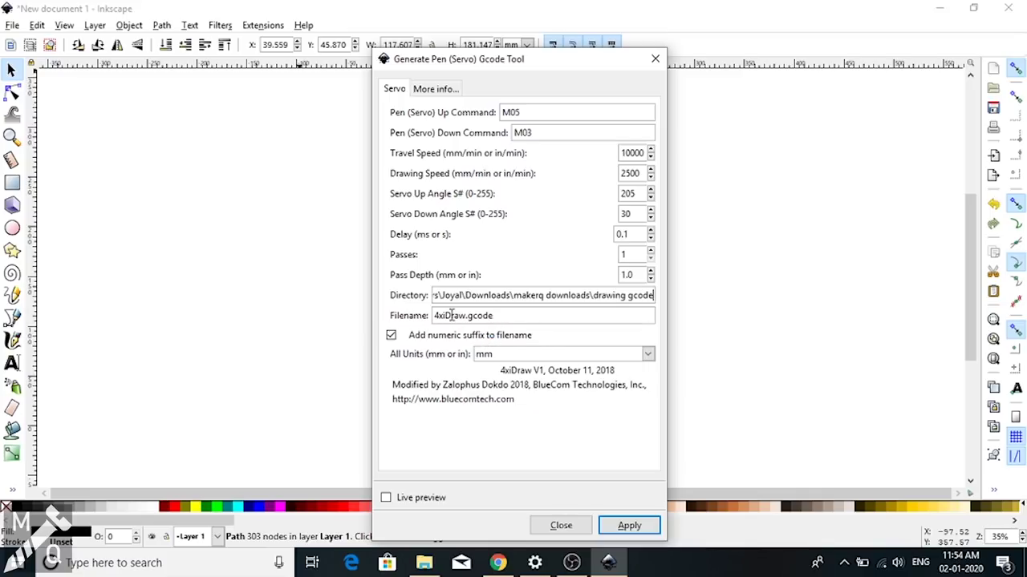
- Set the output filename to drawing1.gcode, generate the G-code and close the tool
left_click(465, 315)
key("BackSpace")
key("BackSpace")
key("BackSpace")
key("BackSpace")
key("BackSpace")
key("BackSpace")
key("BackSpace")
type("drawing1")
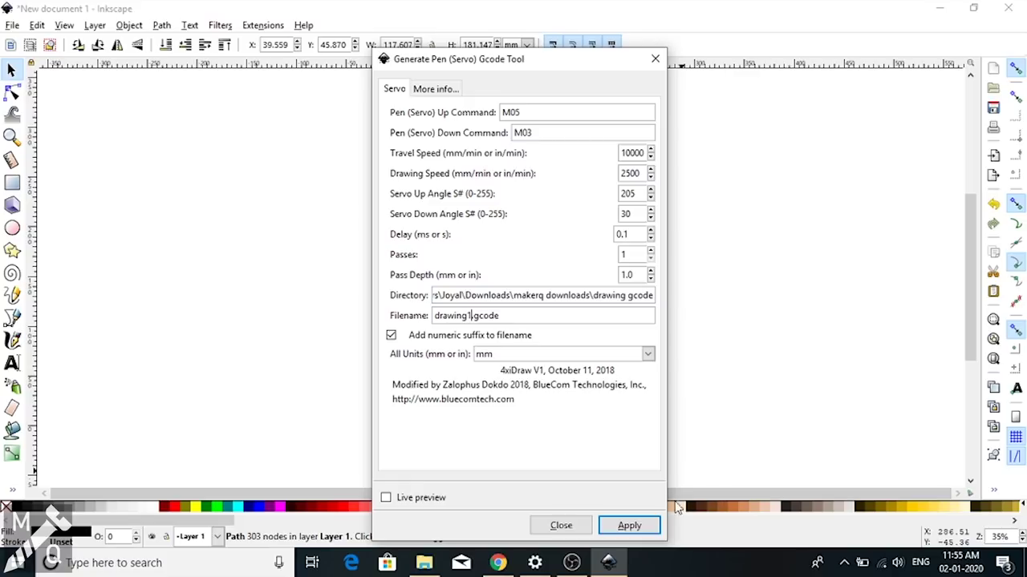
left_click(630, 525)
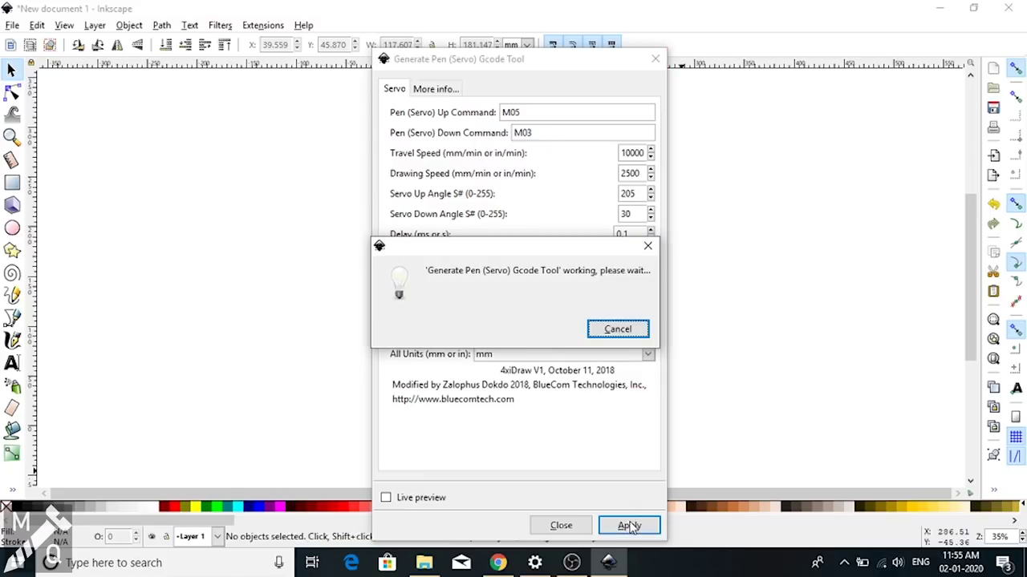
left_click(560, 525)
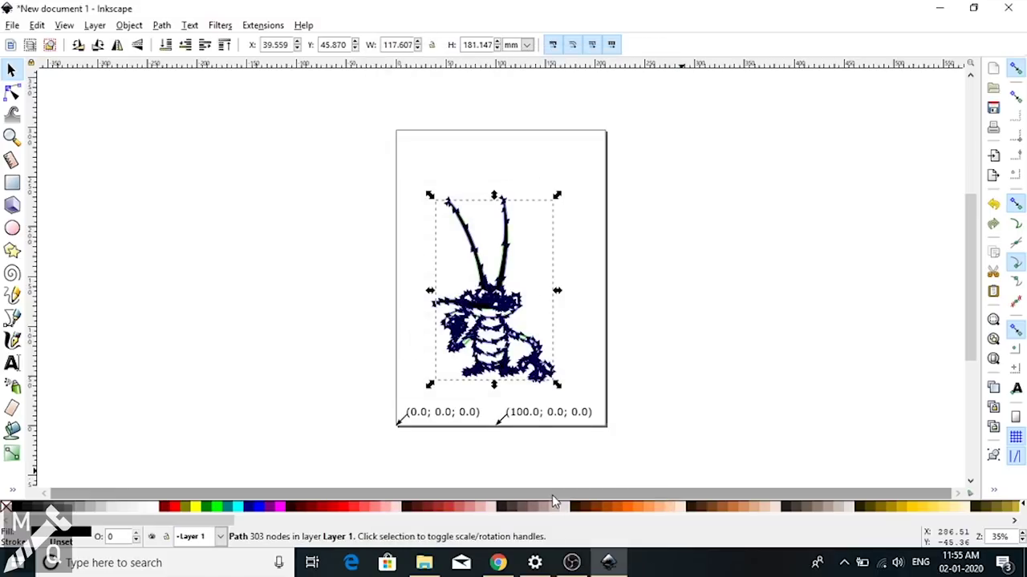
- Check the drawing gcode folder in File Explorer for the generated file, and minimize the open windows
mouse_move(425, 564)
left_click(421, 520)
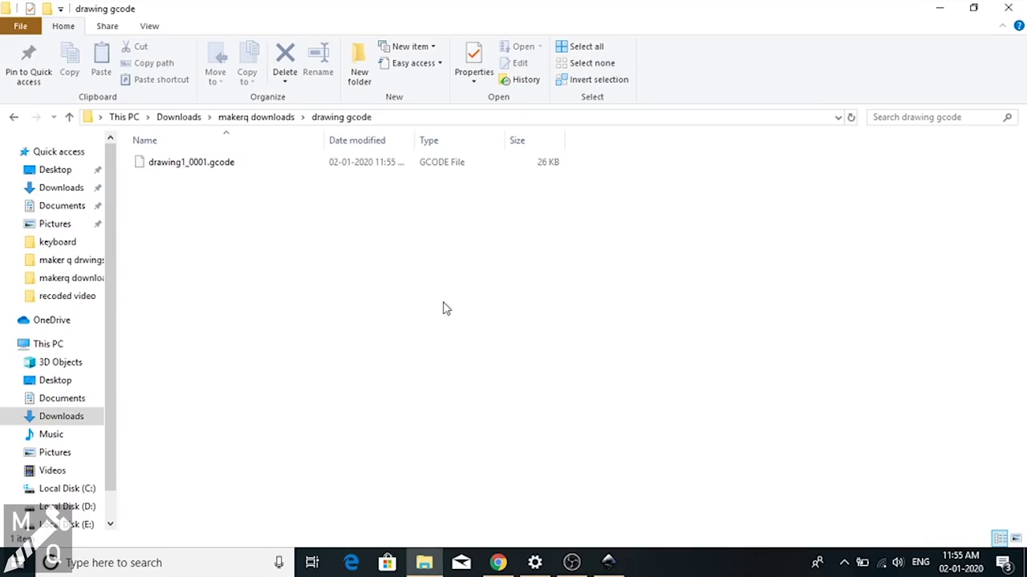
left_click(939, 8)
left_click(939, 8)
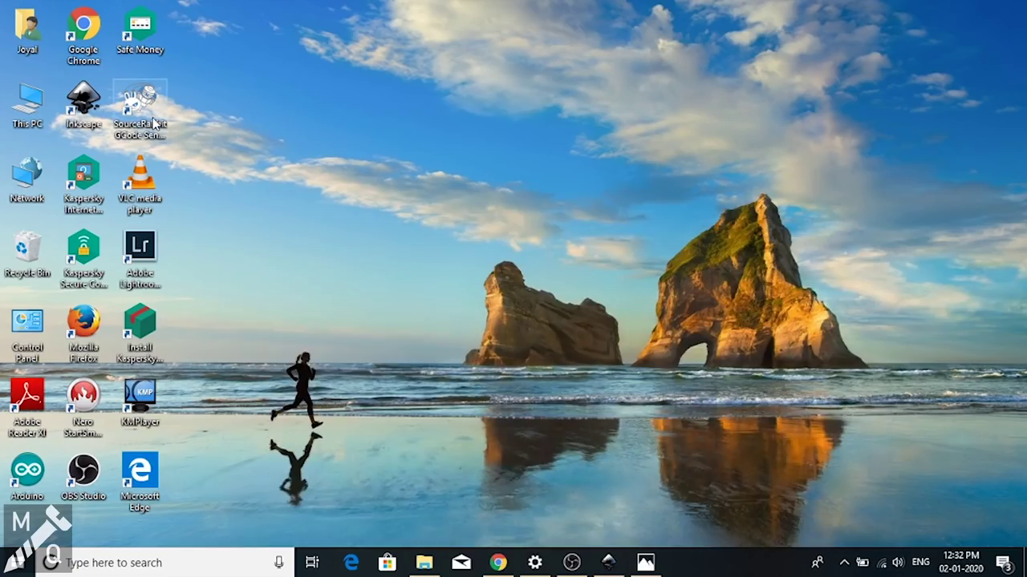
- Launch SourceRabbit GCode Sender and connect to the CNC on port COM4
double_click(152, 121)
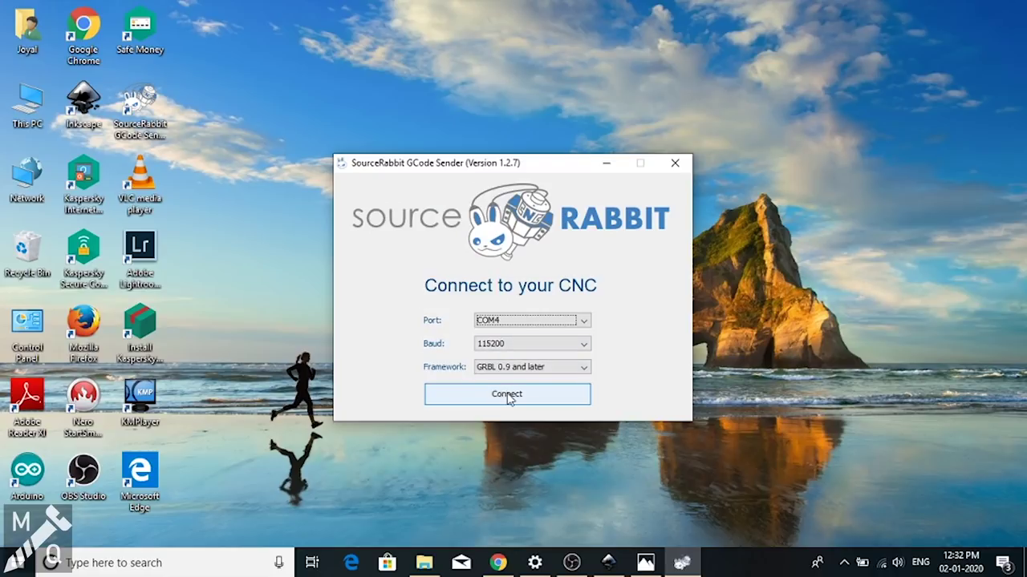
left_click(540, 321)
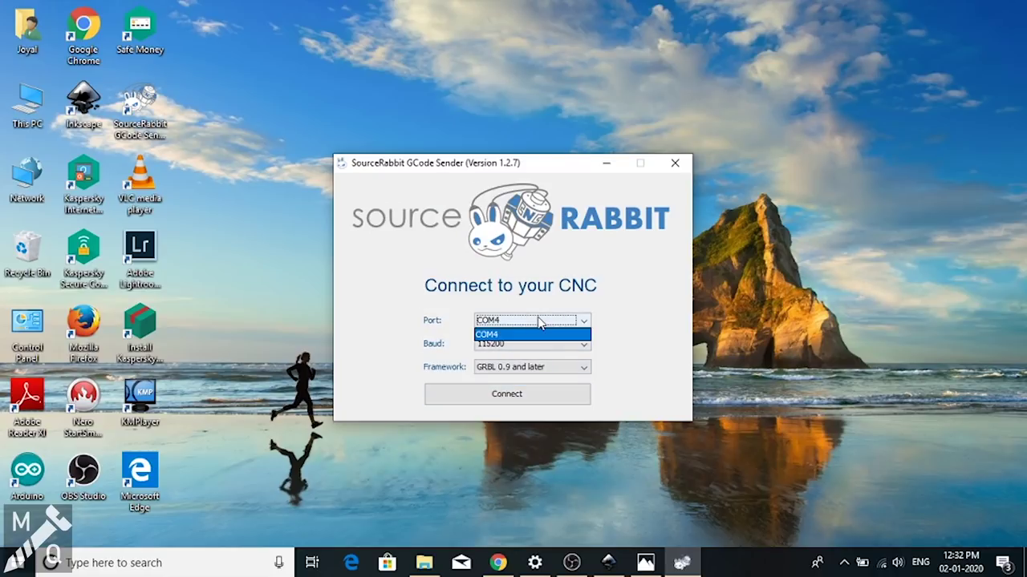
left_click(516, 336)
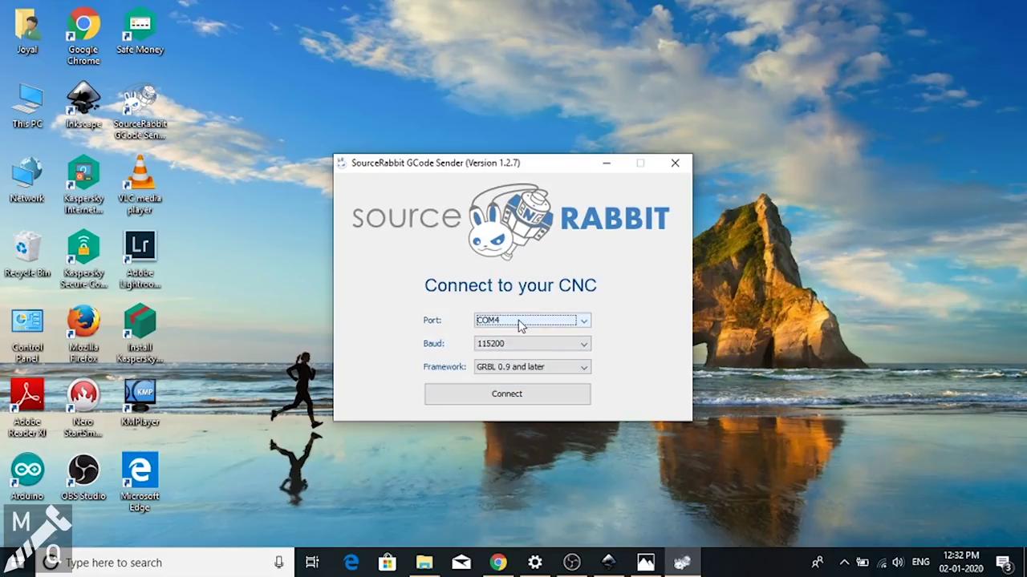
left_click(513, 395)
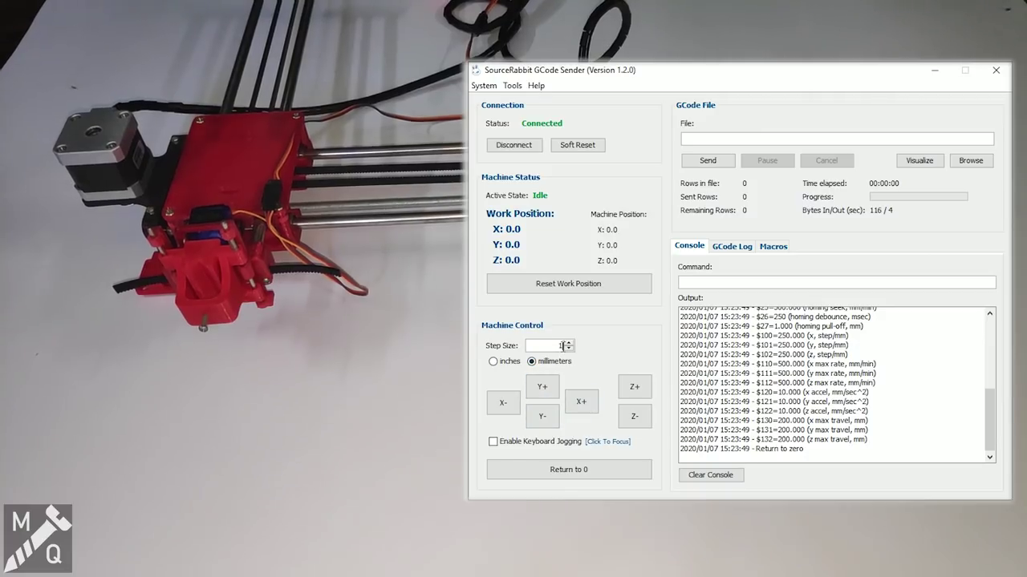
- Set the jog step size to 10 mm, jog the machine to Y 160 and X 120, and return it to work zero
left_click_drag(563, 346, 553, 344)
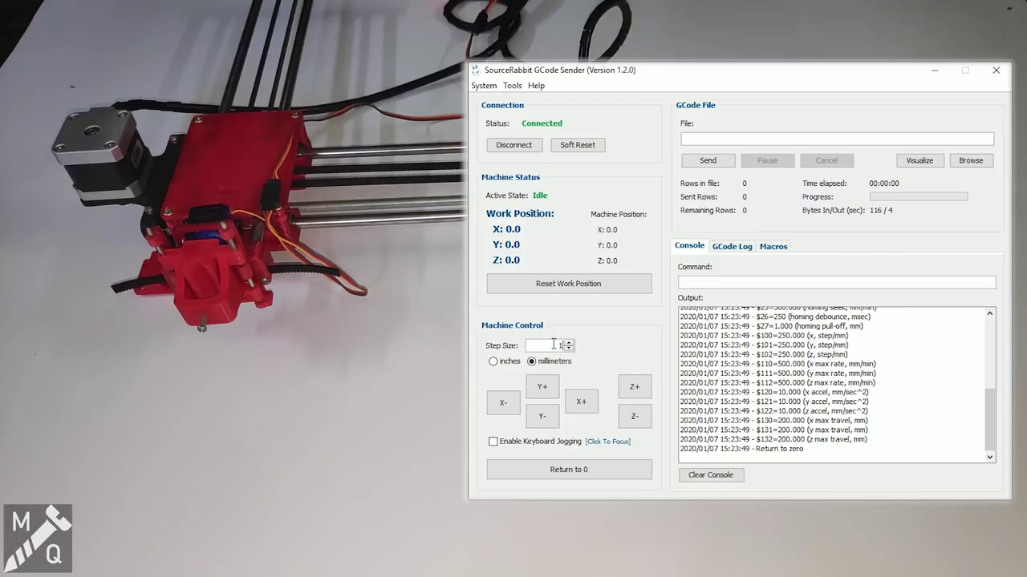
left_click(543, 387)
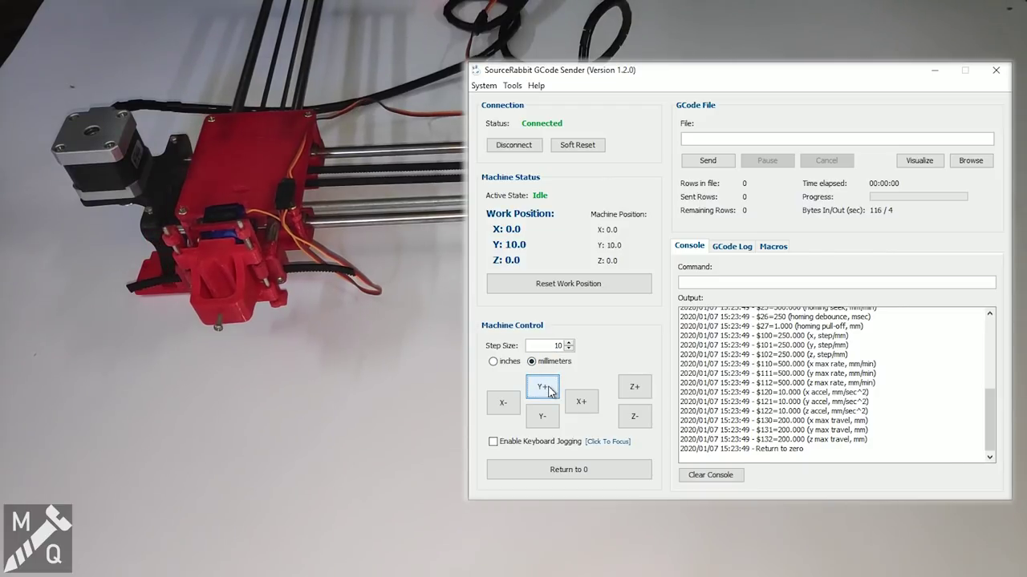
left_click(543, 388)
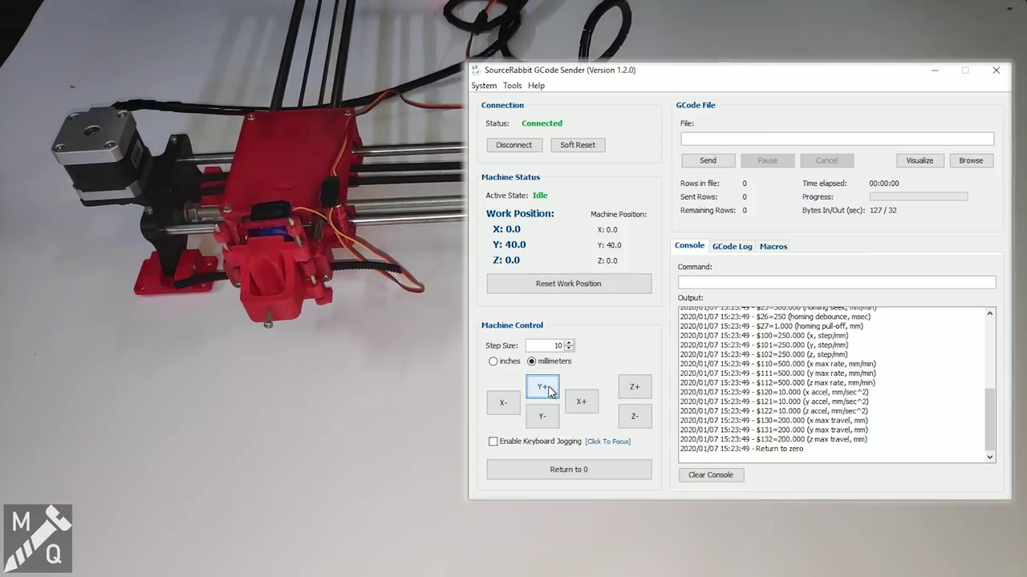
left_click(543, 388)
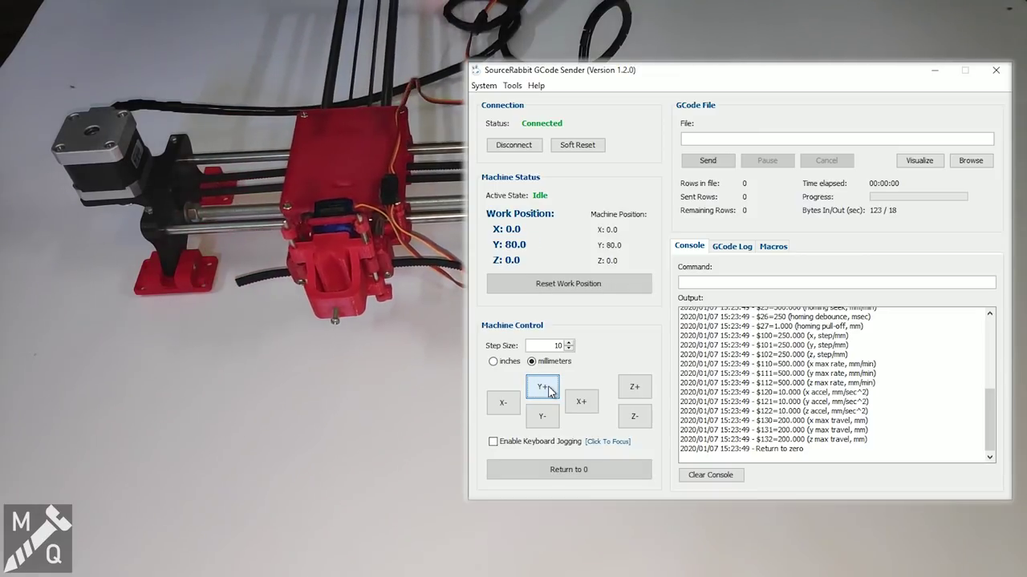
left_click(543, 387)
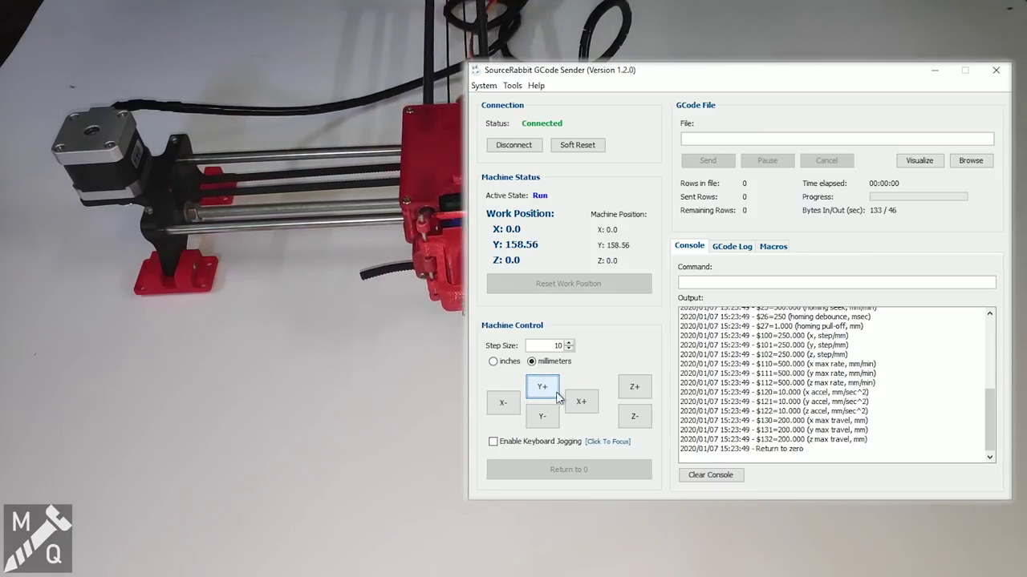
left_click(588, 405)
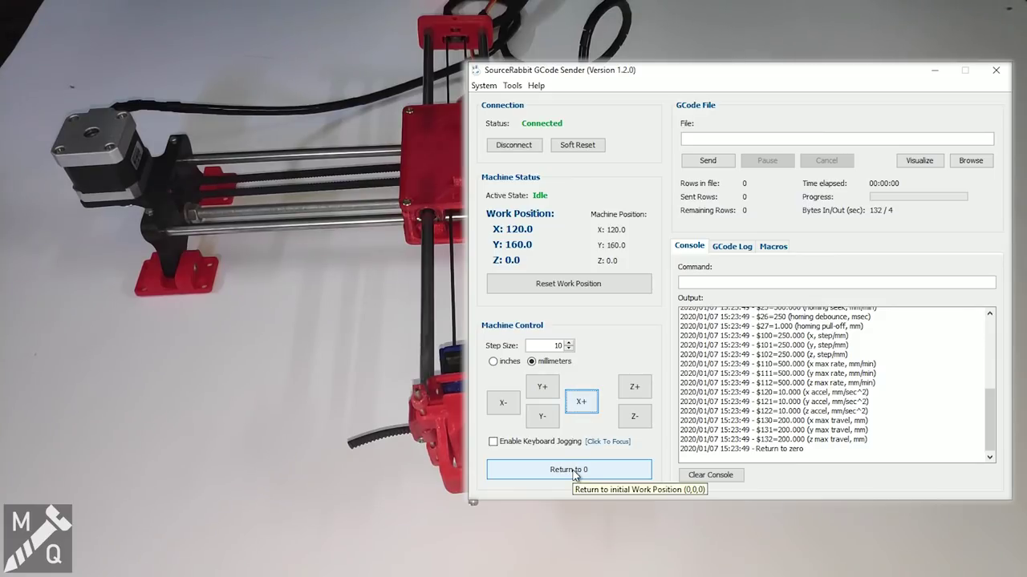
left_click(574, 473)
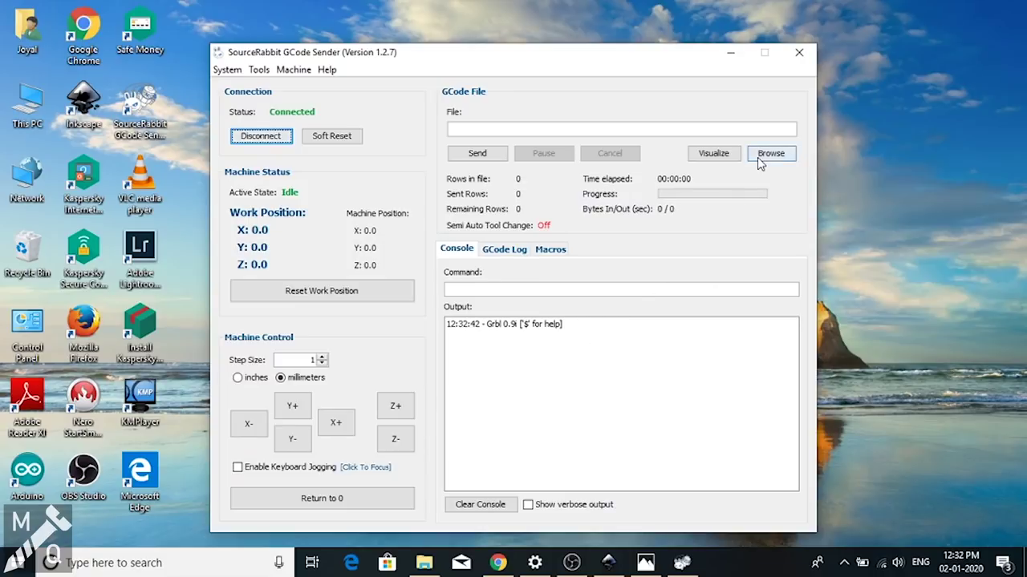
- Load drawing1_0001.gcode from the drawing gcode folder and send it to the machine
left_click(758, 155)
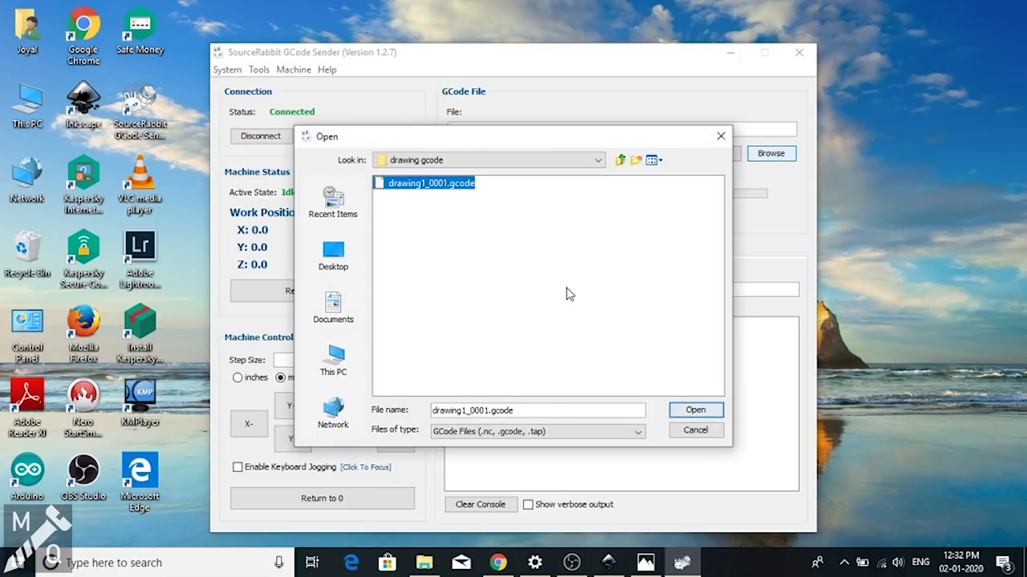
left_click(682, 412)
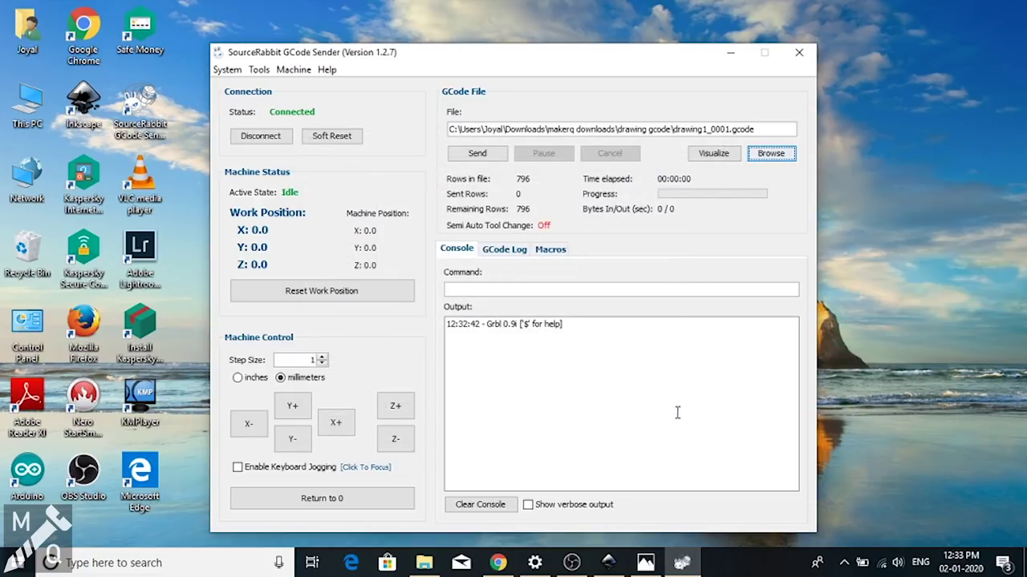
left_click(475, 154)
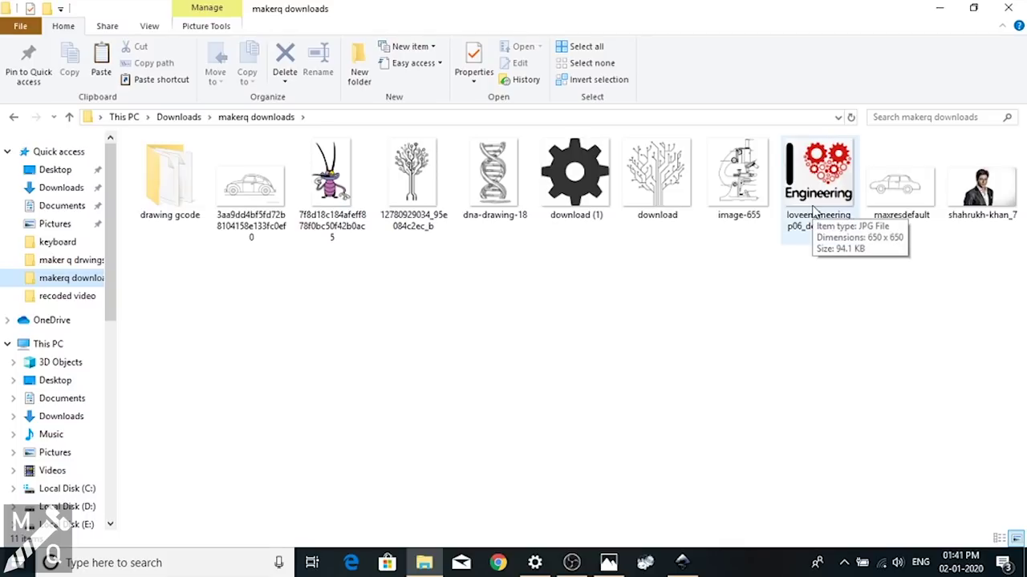
- Import the "I love Engineering" gear image from the makerq downloads folder into the Inkscape page
left_click_drag(813, 211, 491, 321)
left_click(593, 380)
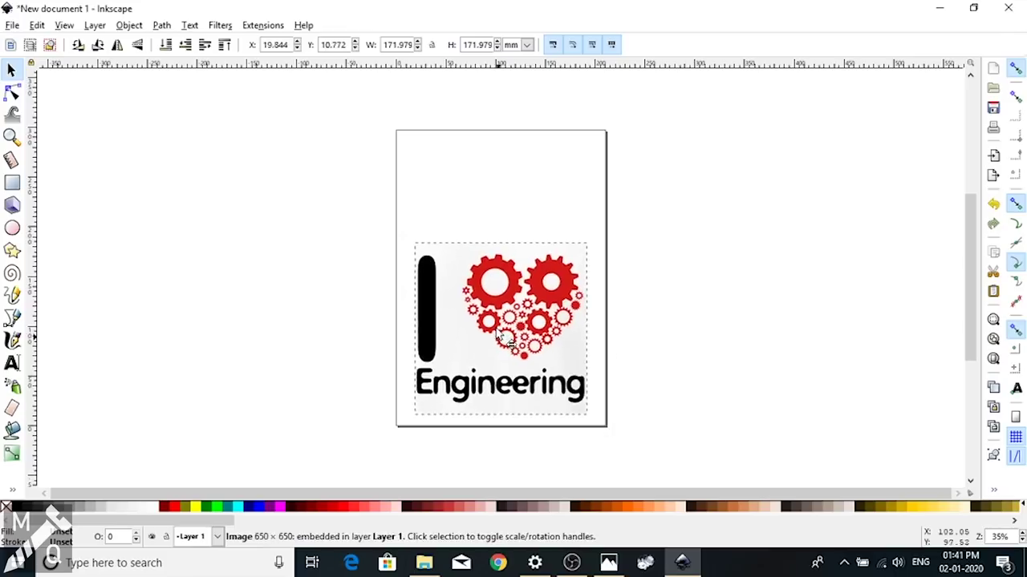
- Trace the Engineering image into a path using brightness cutoff at a 0.480 threshold with live preview, and close Trace Bitmap
right_click(453, 309)
left_click(514, 168)
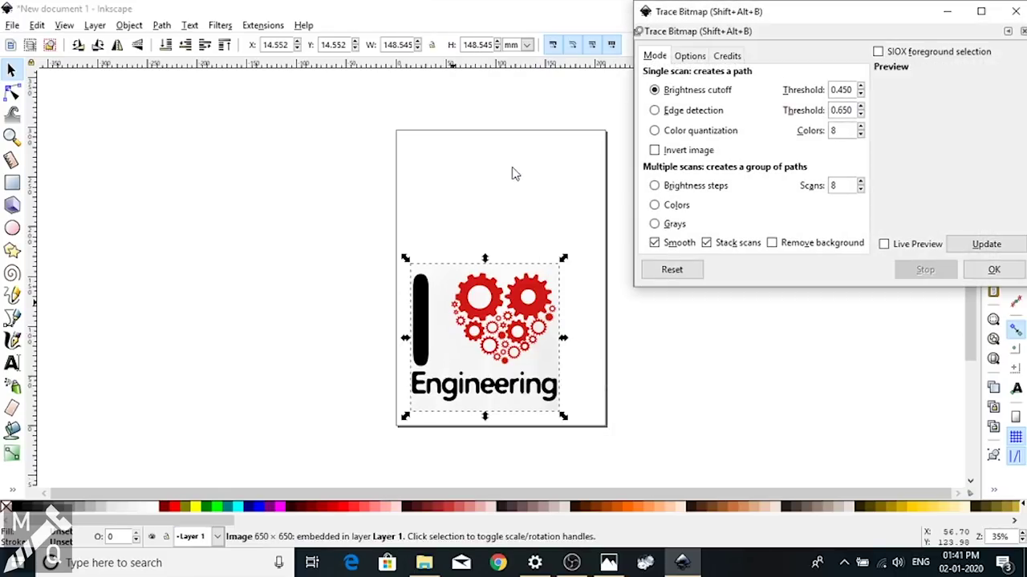
left_click(884, 245)
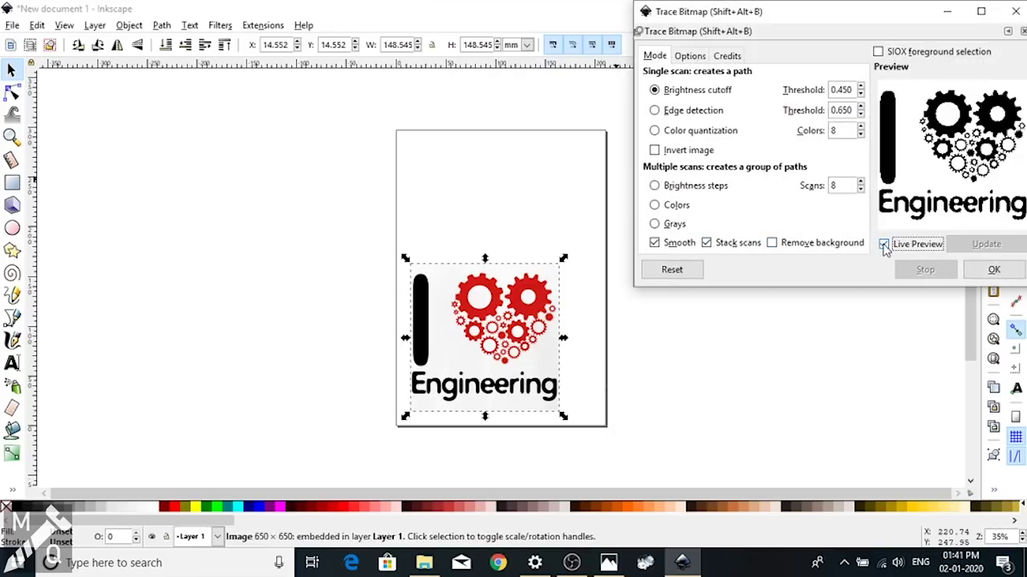
left_click(977, 275)
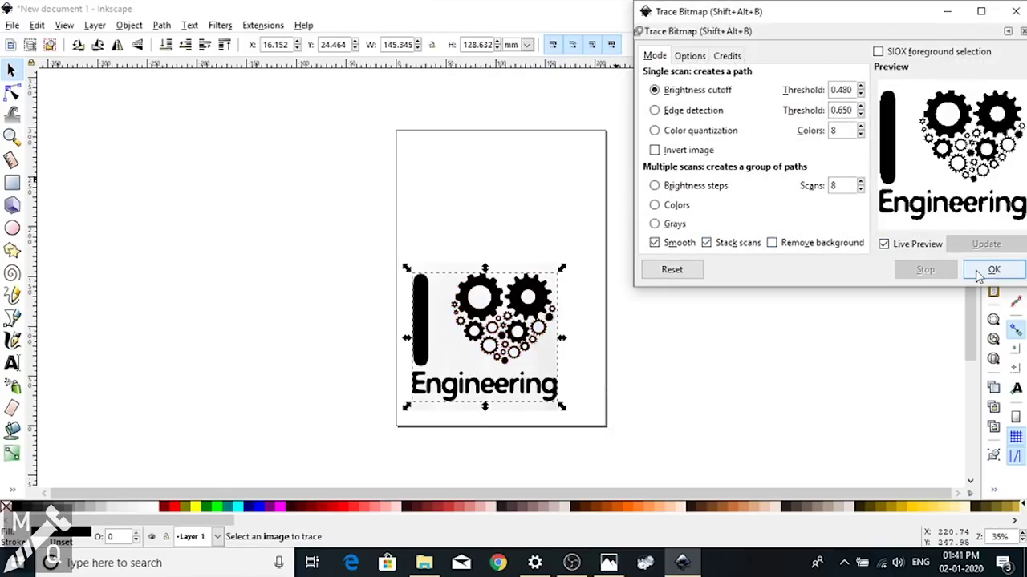
left_click(1021, 32)
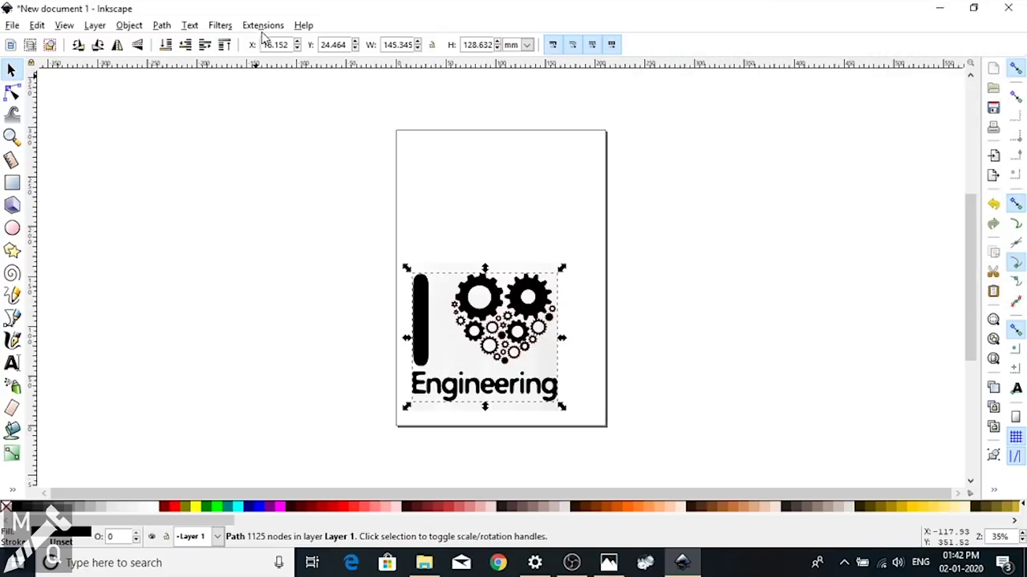
- Apply a 4xiDraw hatch fill to the traced Engineering path with 0.9 px spacing and a 45-degree angle
left_click(263, 25)
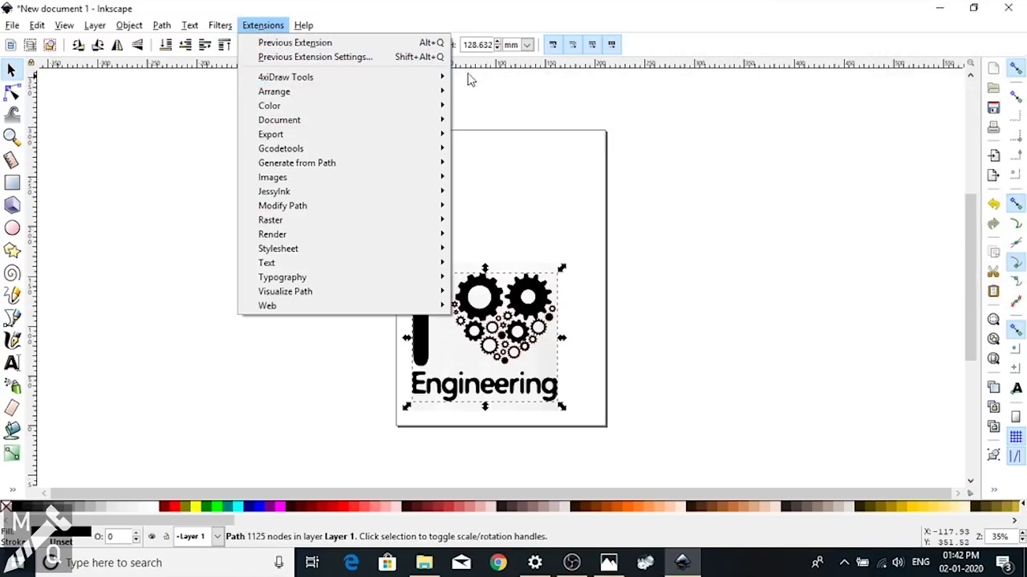
mouse_move(441, 78)
left_click(479, 112)
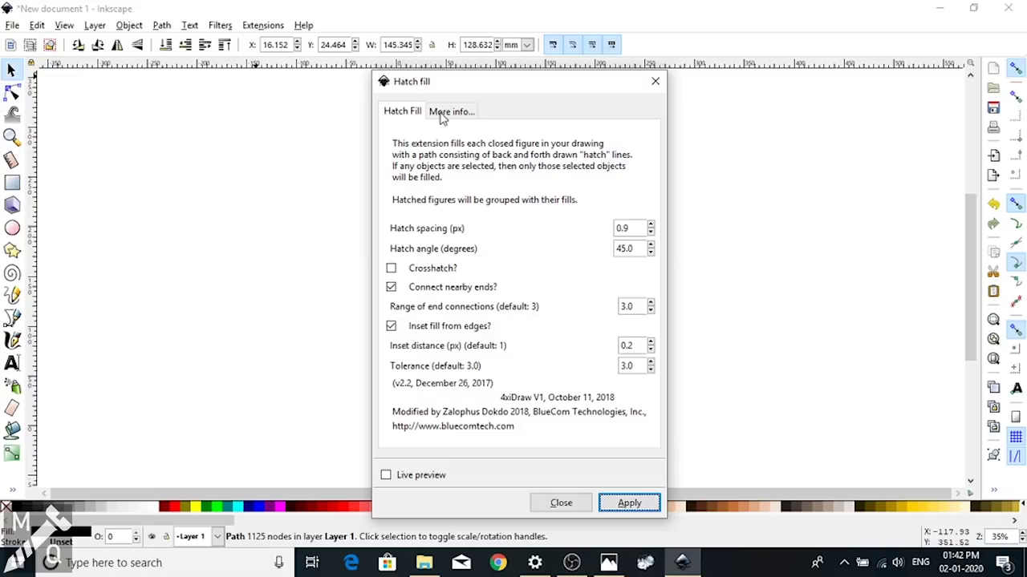
left_click(441, 113)
left_click(397, 112)
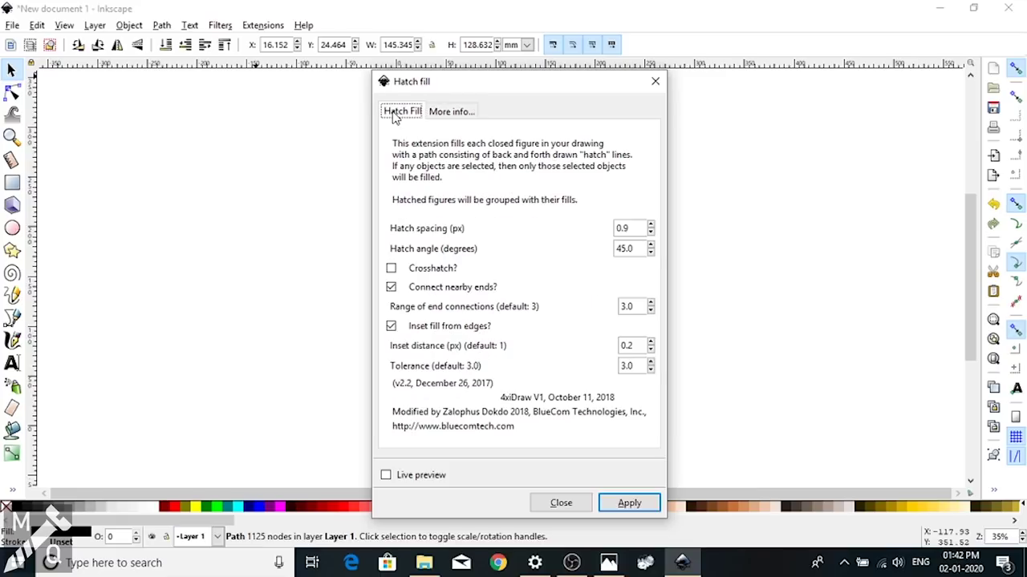
left_click(631, 504)
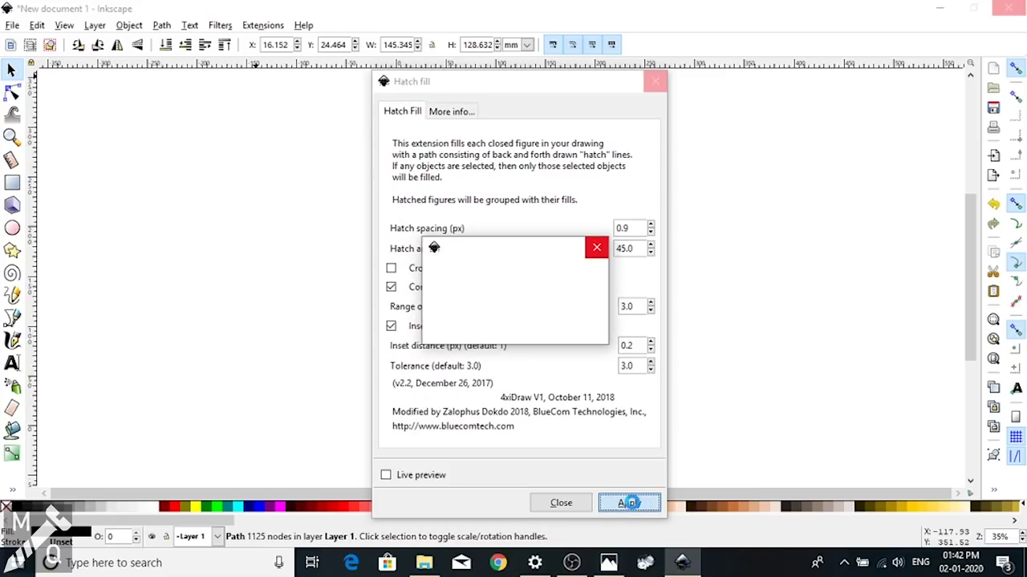
left_click(561, 503)
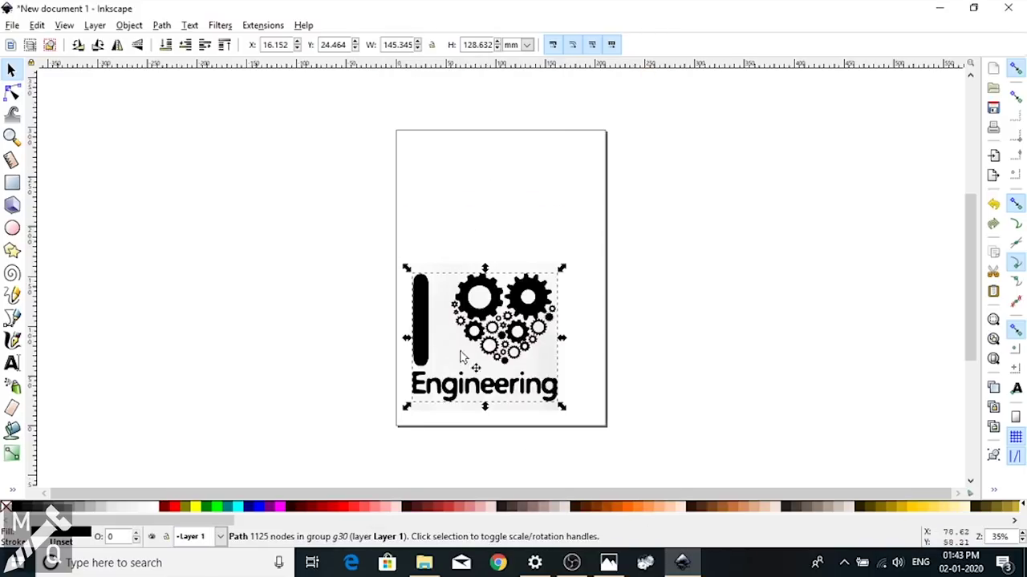
- Generate pen (servo) G-code for the hatched Engineering drawing with the filename drawing6.gcode, and close the tool
left_click(261, 25)
mouse_move(433, 77)
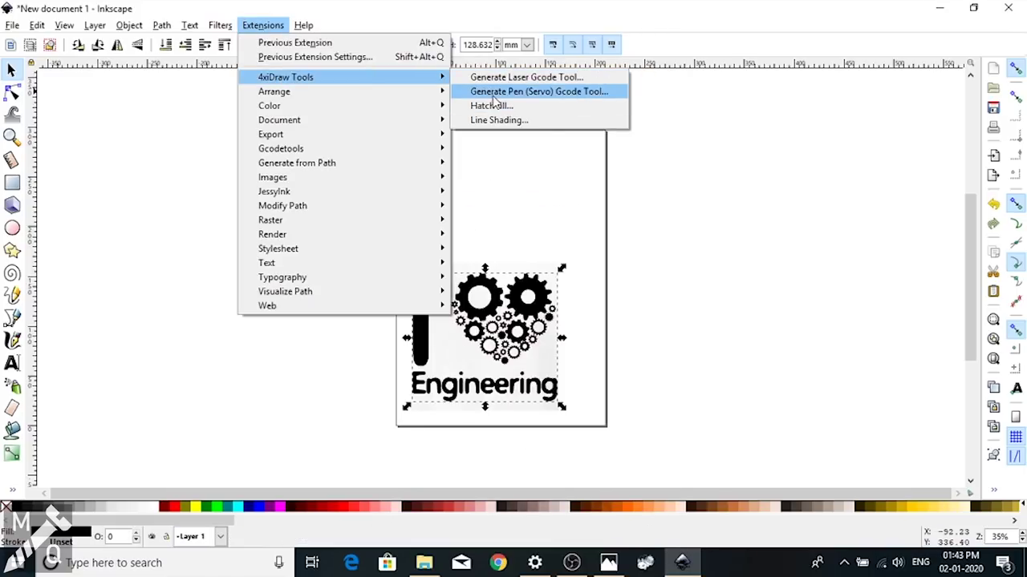
left_click(497, 91)
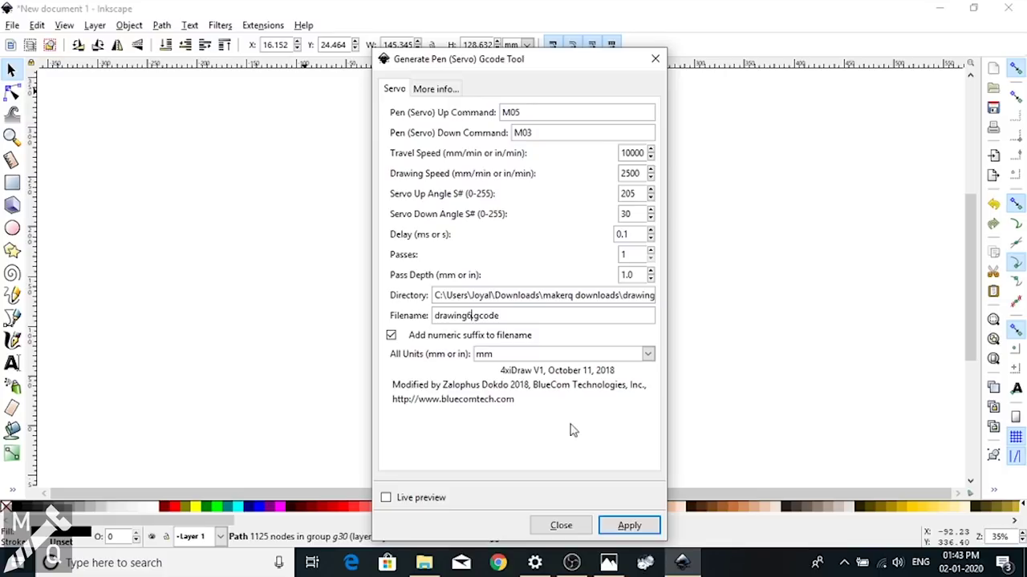
left_click(628, 526)
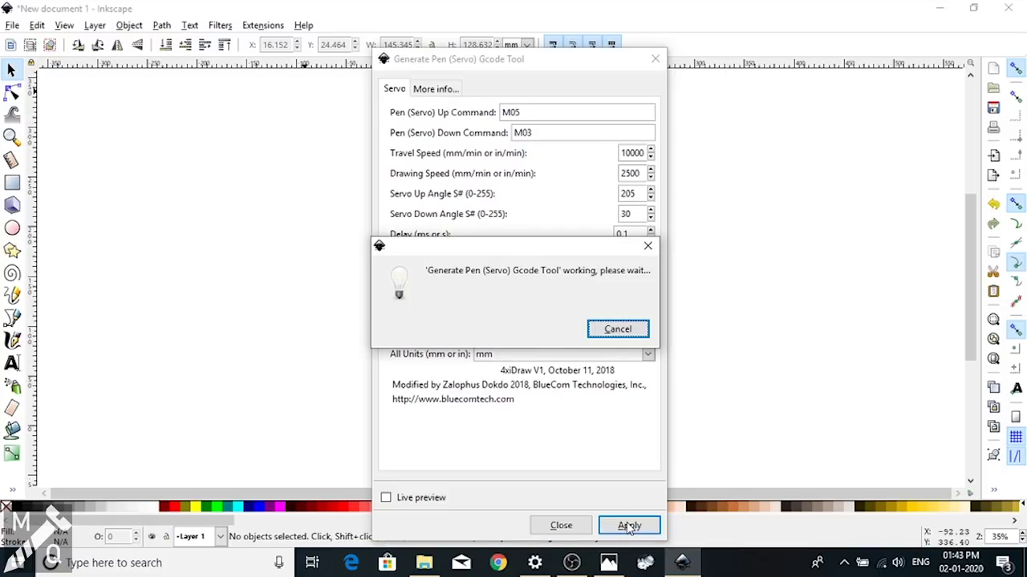
left_click(561, 526)
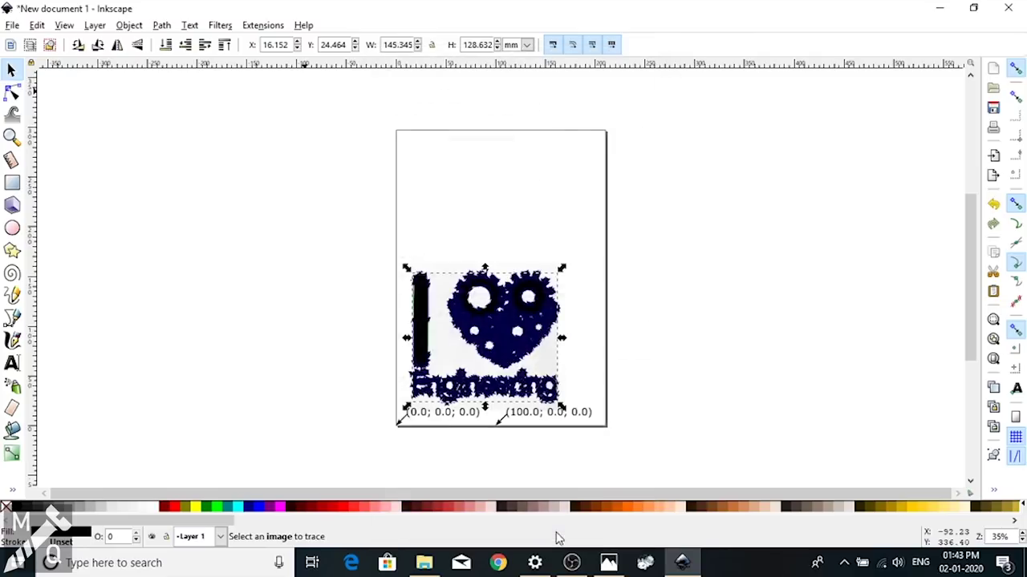
- Switch to SourceRabbit GCode Sender, load drawing6_0001.gcode and send it to the machine
key("alt+Tab")
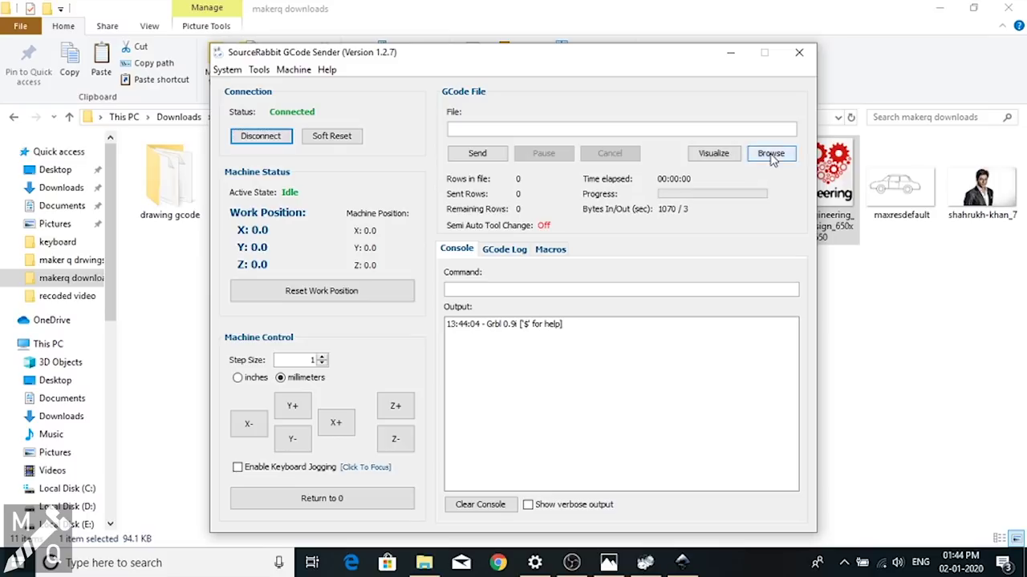
left_click(771, 159)
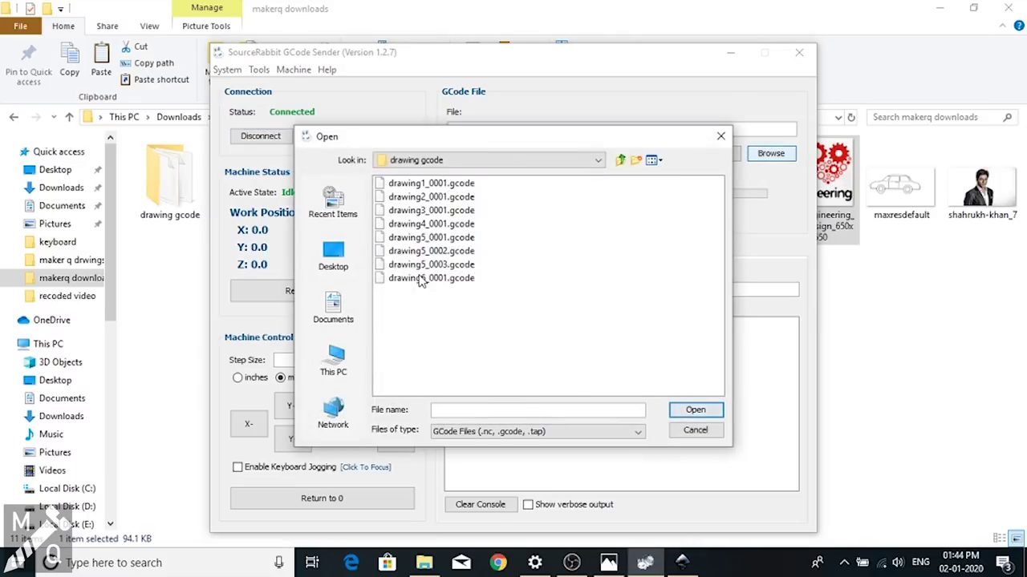
double_click(426, 278)
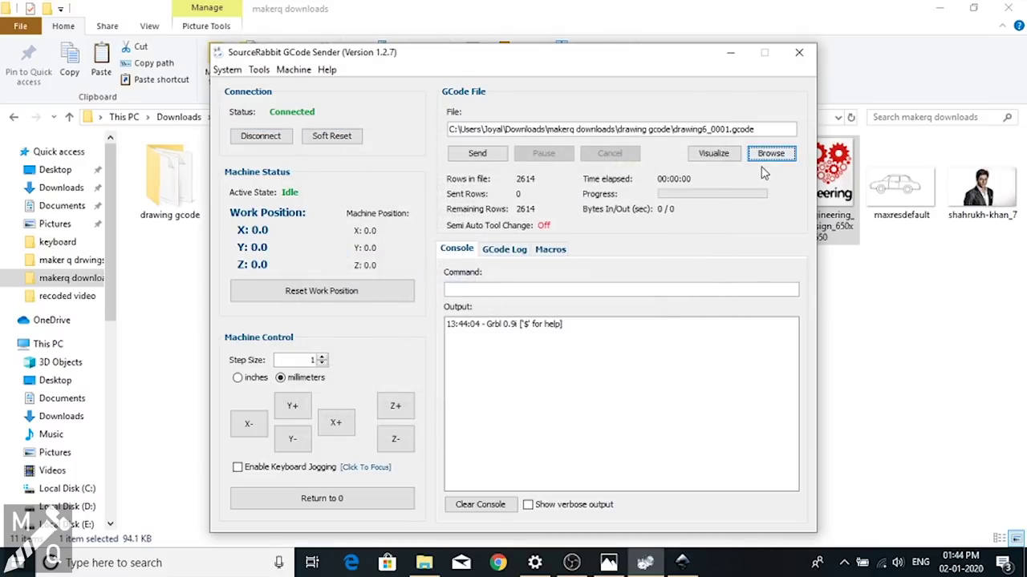
left_click(478, 153)
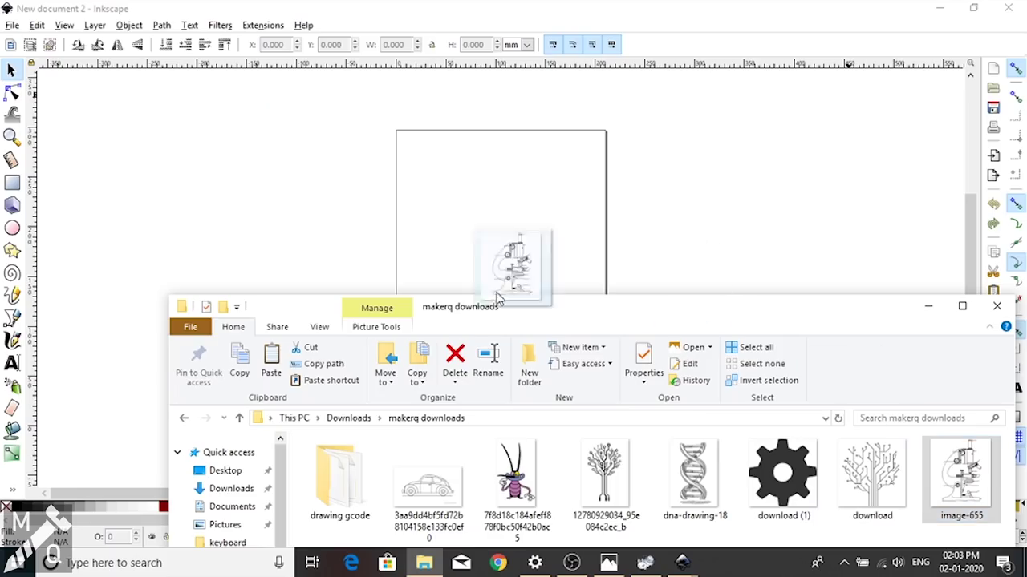
- Import the microscope image image-655 as an embedded bitmap into a new Inkscape document, and scale it to about 147 by 169 mm within the page
left_click_drag(497, 296, 499, 294)
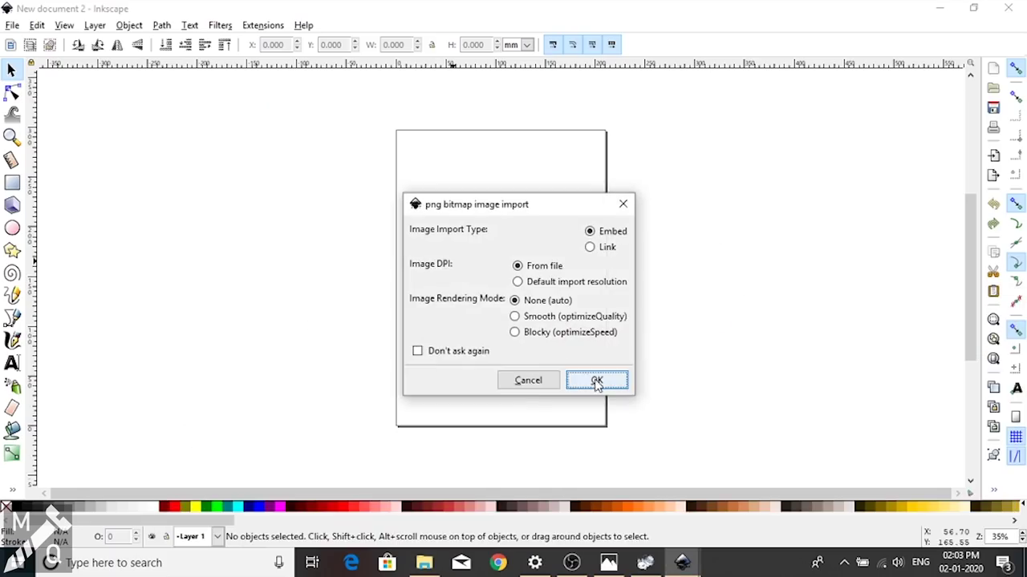
left_click(607, 382)
left_click_drag(596, 383, 468, 347)
left_click_drag(541, 275, 504, 287)
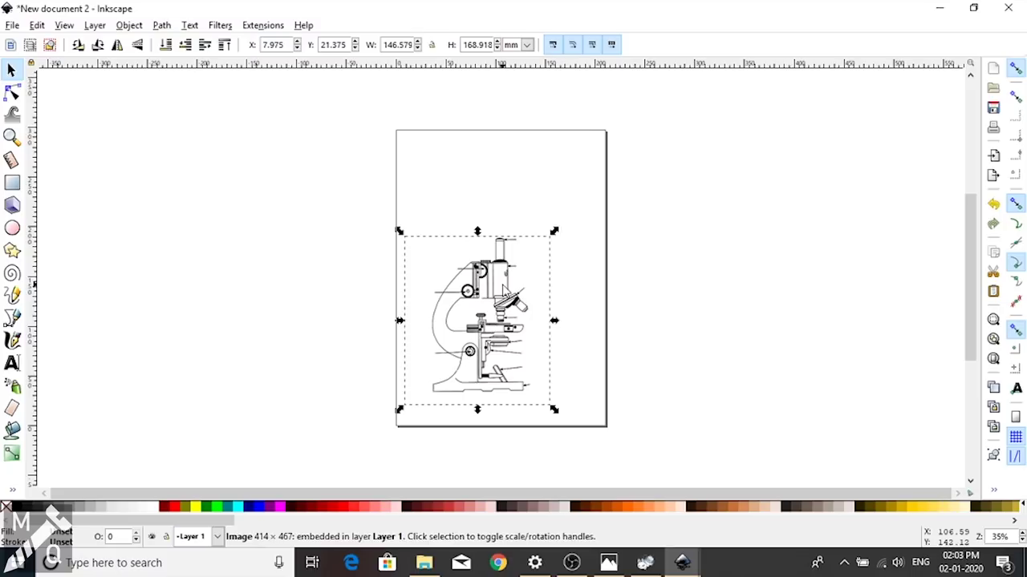
- Trace the microscope image into a path using brightness cutoff at a 0.450 threshold, and close Trace Bitmap
right_click(505, 299)
left_click(553, 169)
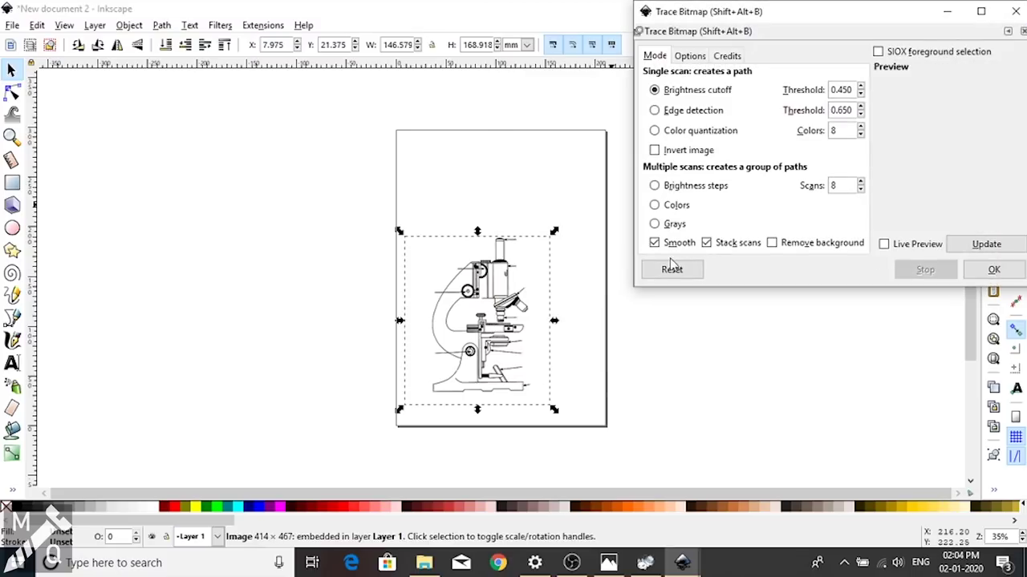
left_click(978, 275)
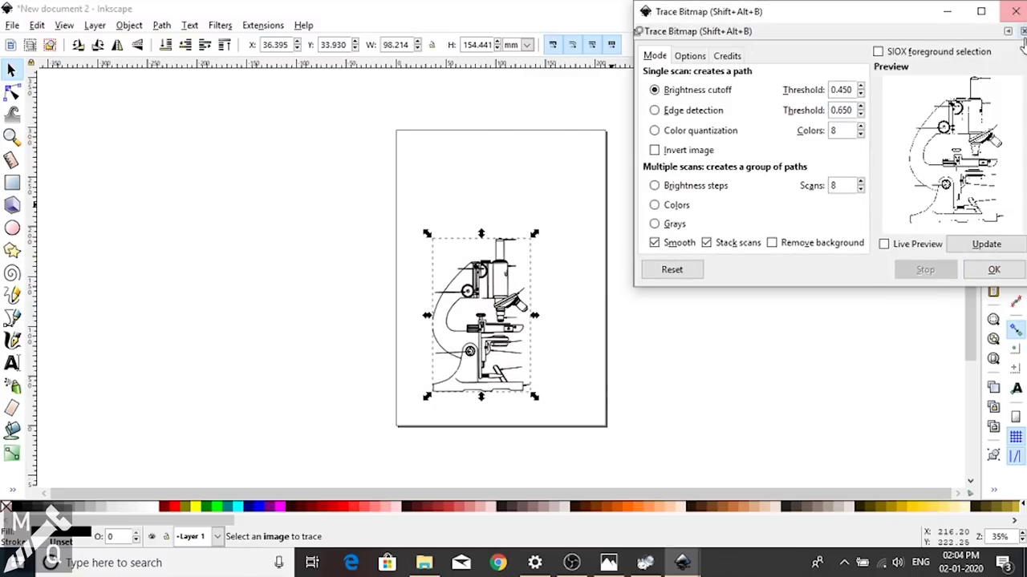
left_click(1011, 12)
- Hatch-fill the traced microscope with 0.9 px spacing, 45-degree angle and 0.2 px inset distance, and close the Hatch fill extension
left_click(262, 28)
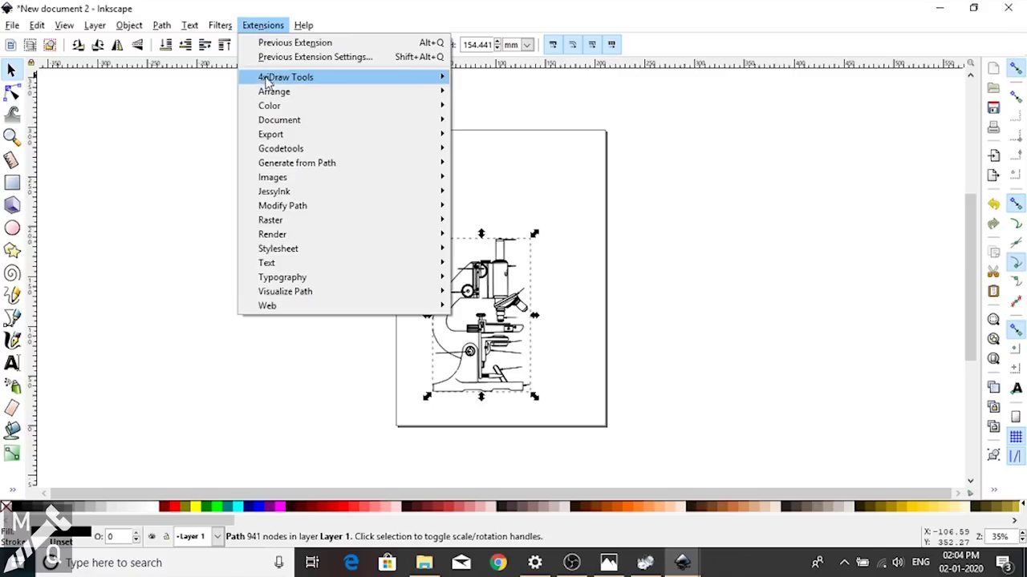
mouse_move(329, 77)
left_click(491, 106)
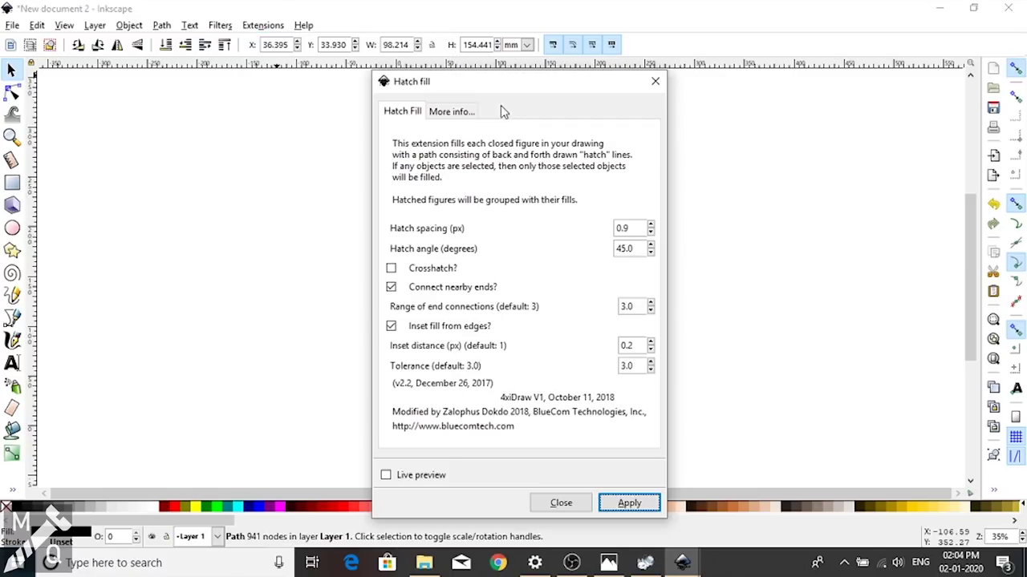
left_click(624, 503)
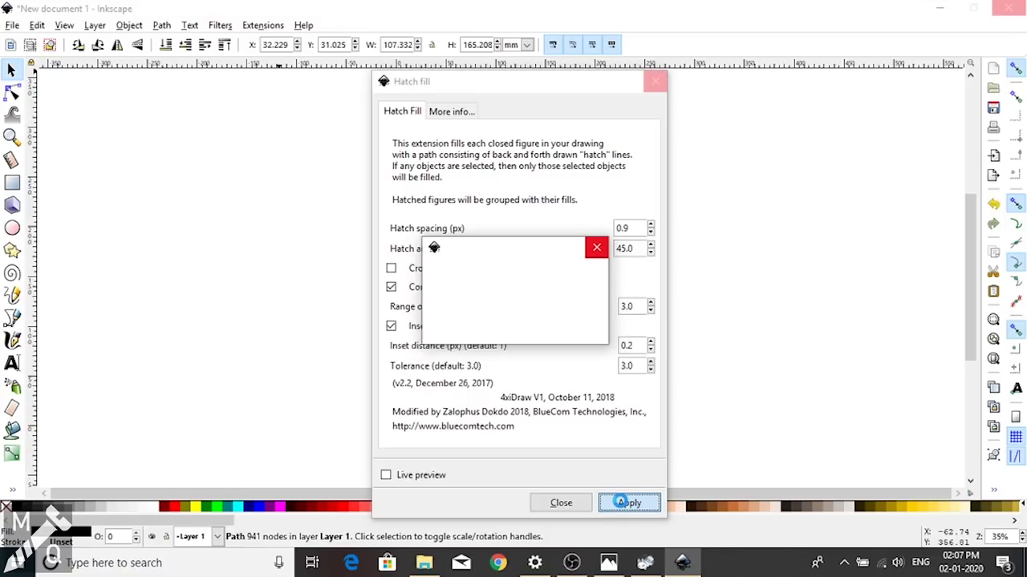
left_click(561, 504)
- Generate pen (servo) G-code for the hatched microscope with the filename drawing7.gcode
left_click(263, 25)
mouse_move(313, 76)
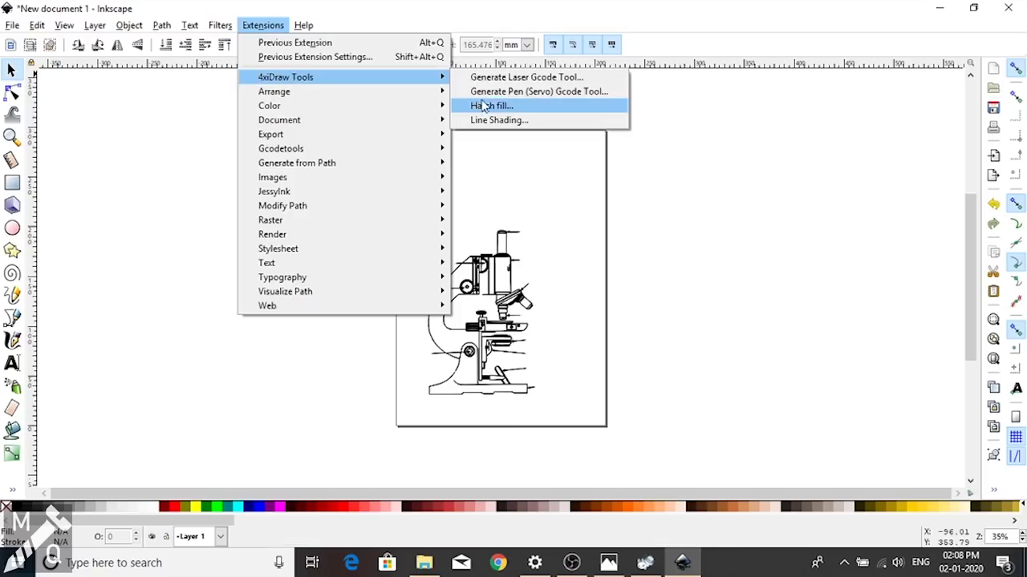
left_click(490, 105)
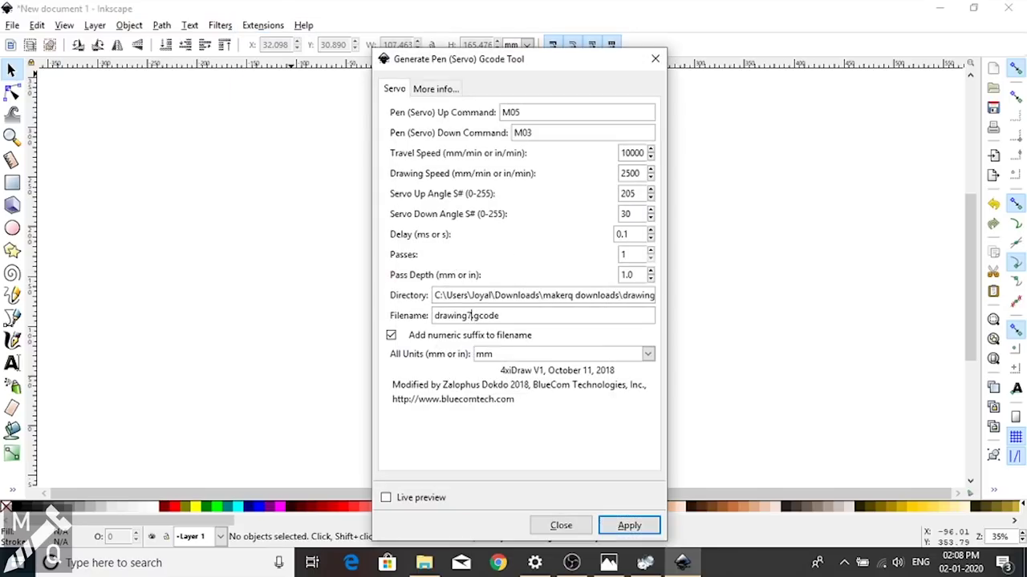
left_click(628, 527)
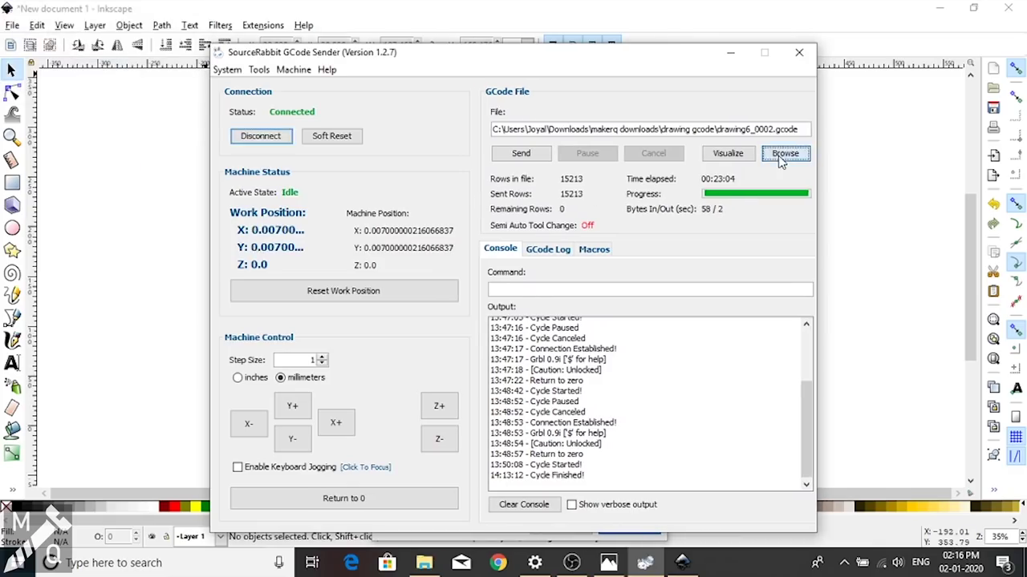
- In SourceRabbit GCode Sender, load drawing7_0001.gcode and send it to the machine, accepting the start from a non-zero work position
left_click(784, 154)
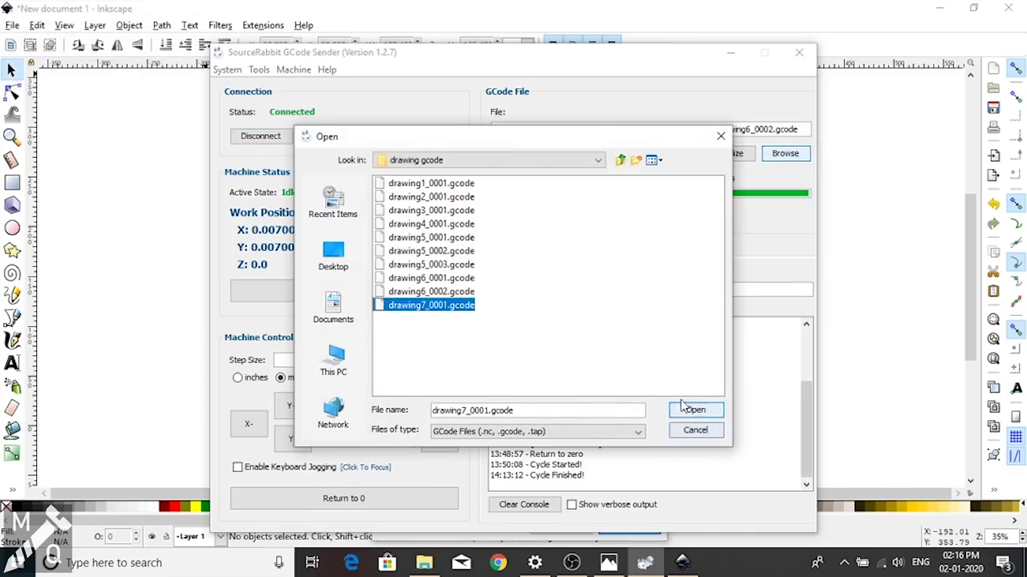
left_click(695, 411)
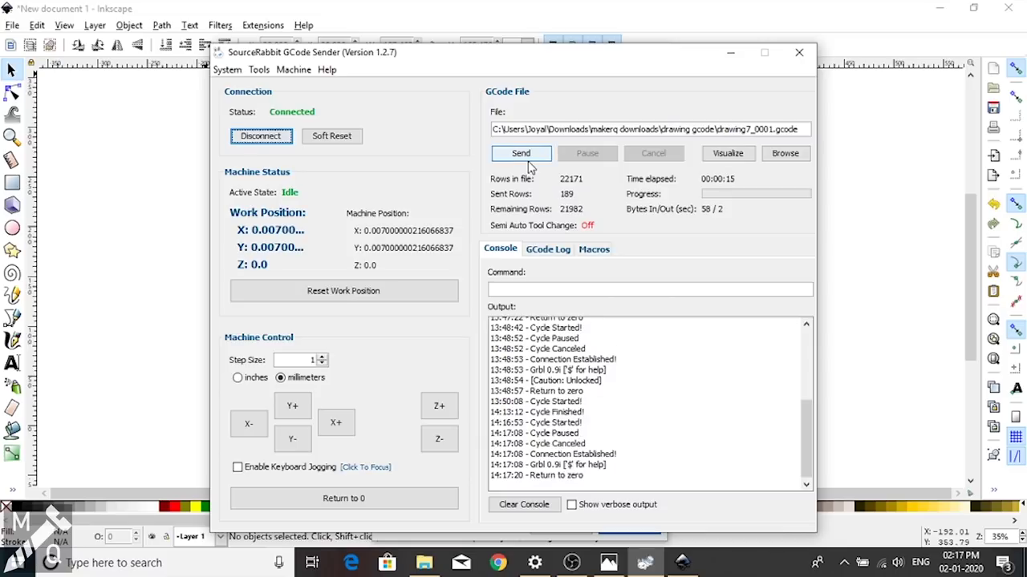
left_click(521, 153)
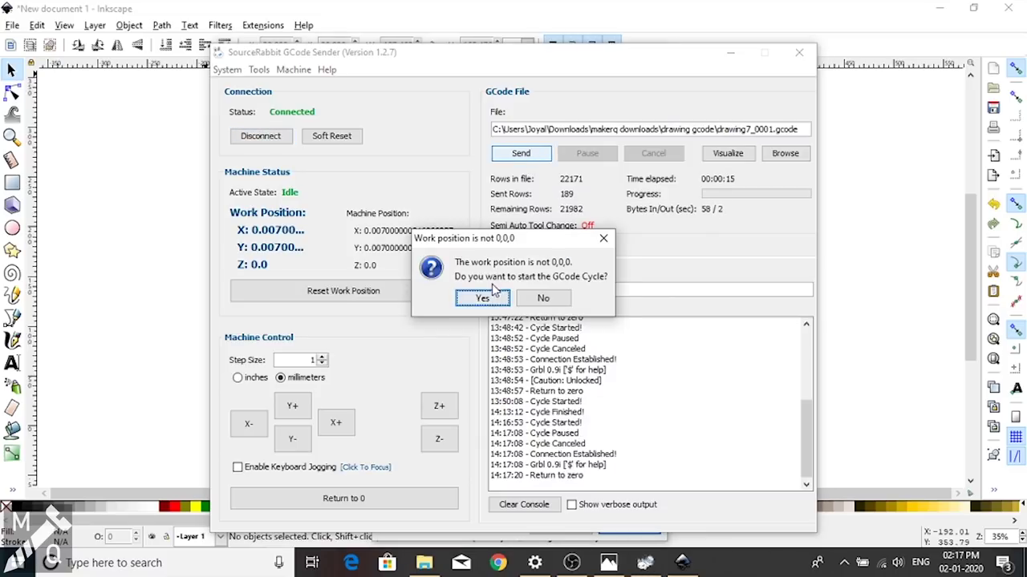
left_click(484, 298)
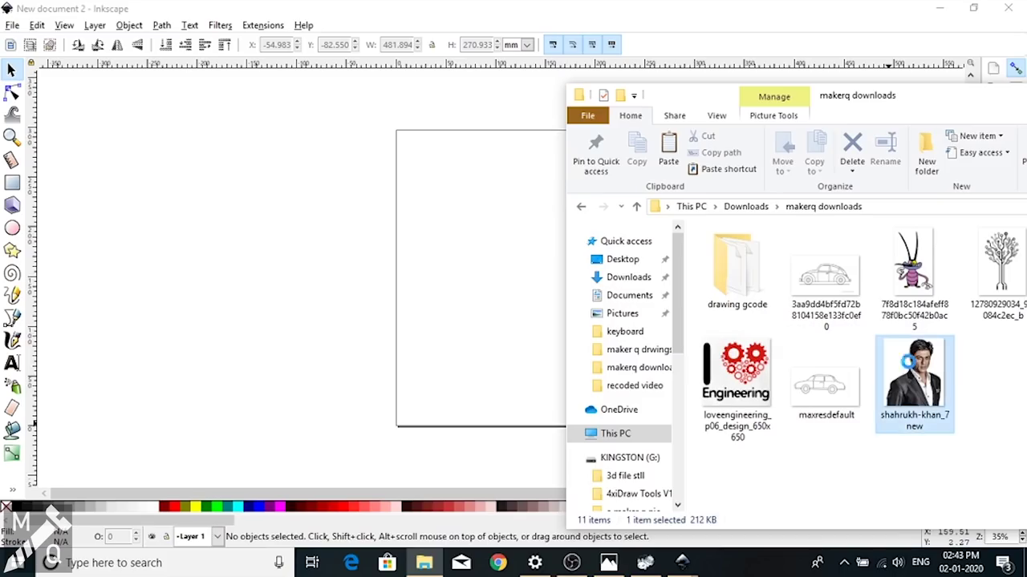
- Import the portrait image shahrukh-khan_7 new into a new Inkscape document, and scale it to about 155 by 176 mm within the page
left_click_drag(906, 363, 493, 340)
left_click(578, 383)
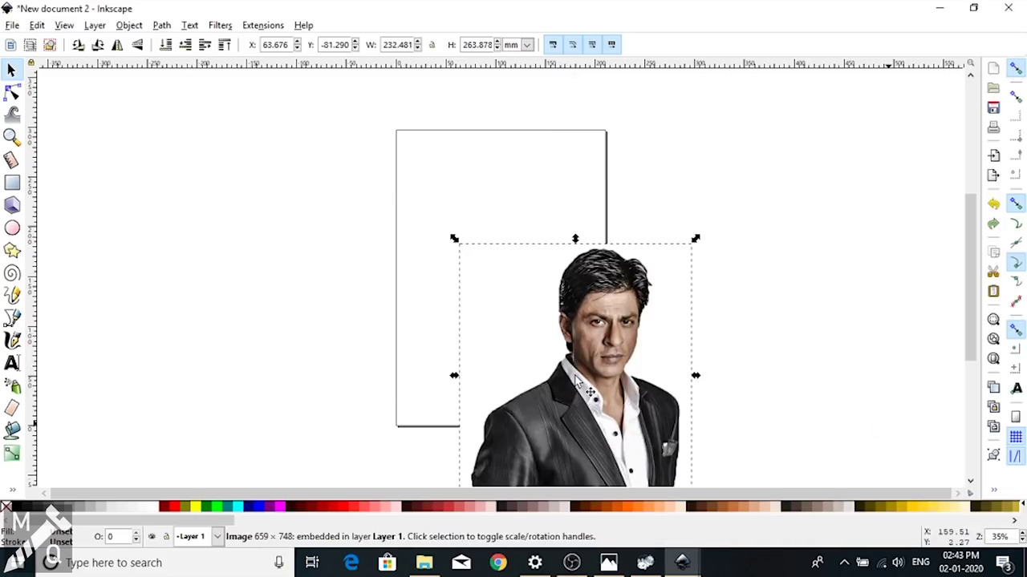
left_click_drag(626, 345, 603, 302)
left_click_drag(573, 275, 621, 214)
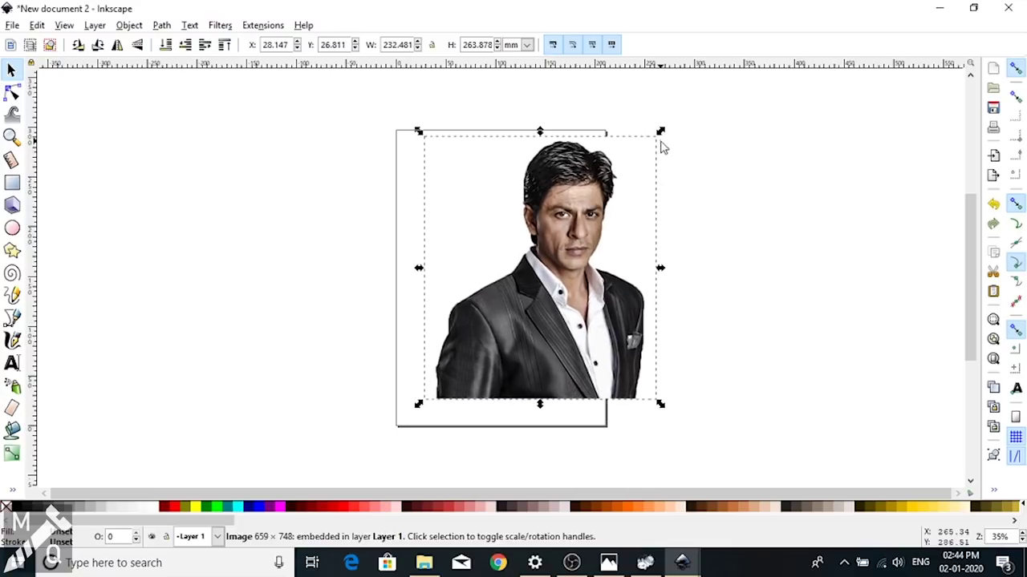
left_click_drag(661, 134, 585, 214)
left_click_drag(519, 277, 502, 277)
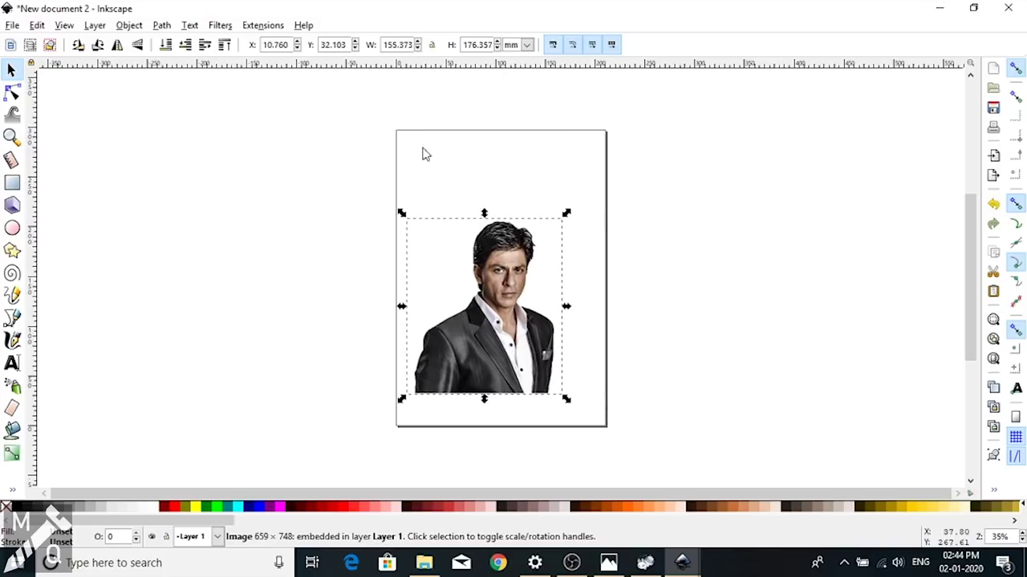
- Apply Line Shading to the portrait with a square wave, 100 lines, 0.25 mm line width and image removal, and close the extension
left_click(264, 26)
mouse_move(304, 78)
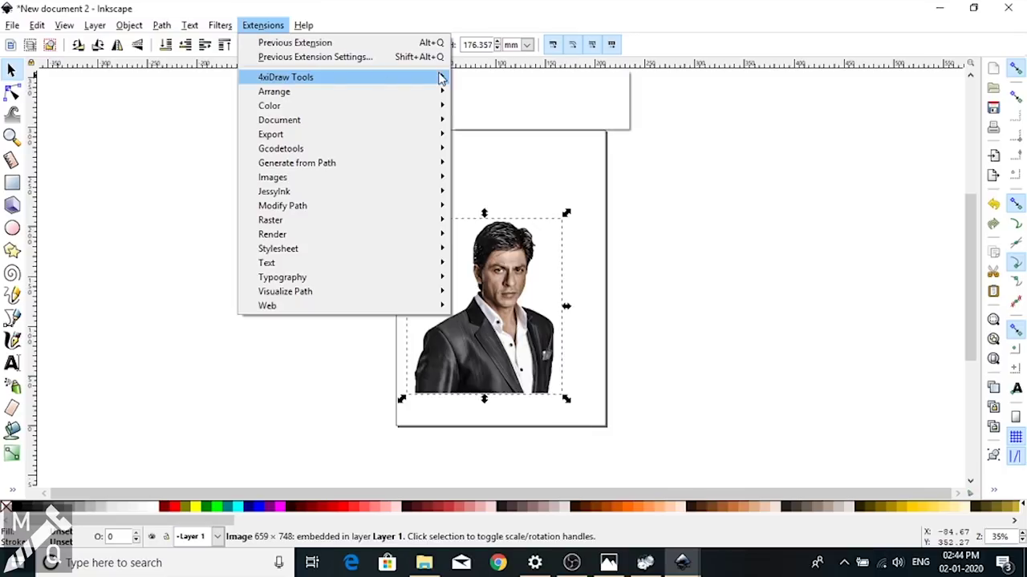
left_click(492, 120)
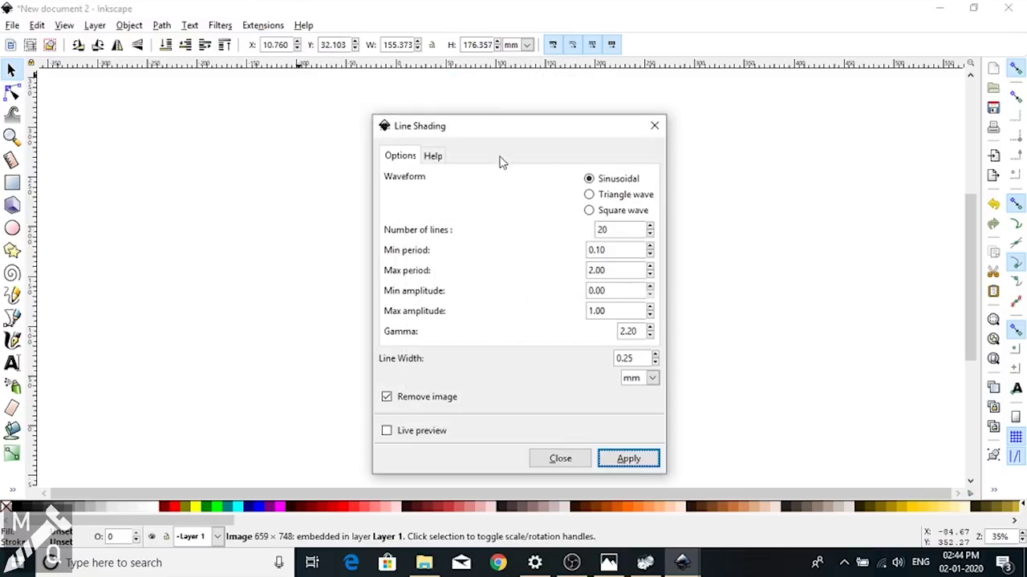
left_click(590, 211)
left_click(622, 463)
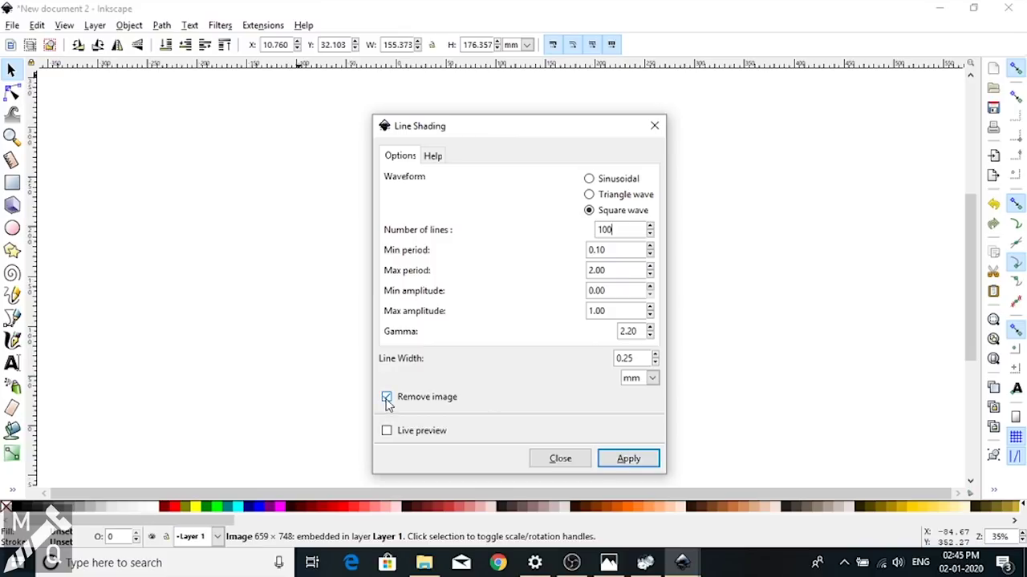
left_click(647, 463)
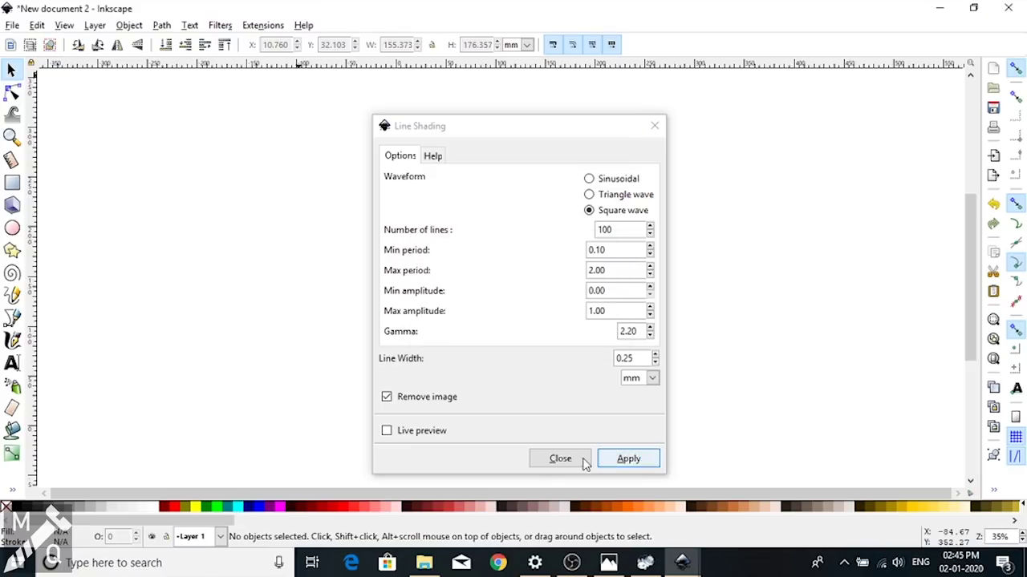
left_click(550, 459)
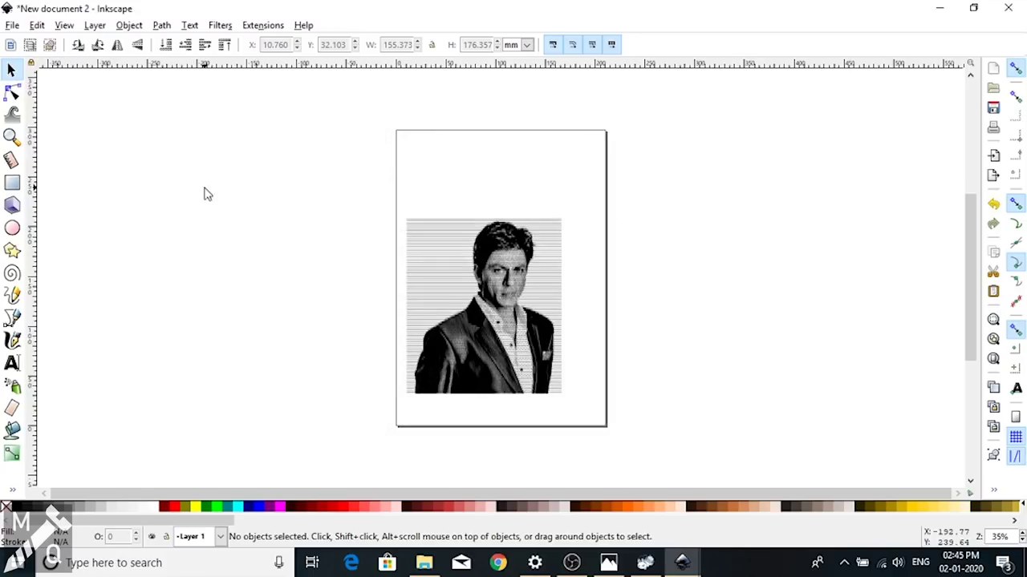
- Generate pen (servo) G-code for the line-shaded portrait with the filename drawing8.gcode
left_click(263, 24)
mouse_move(334, 78)
left_click(506, 92)
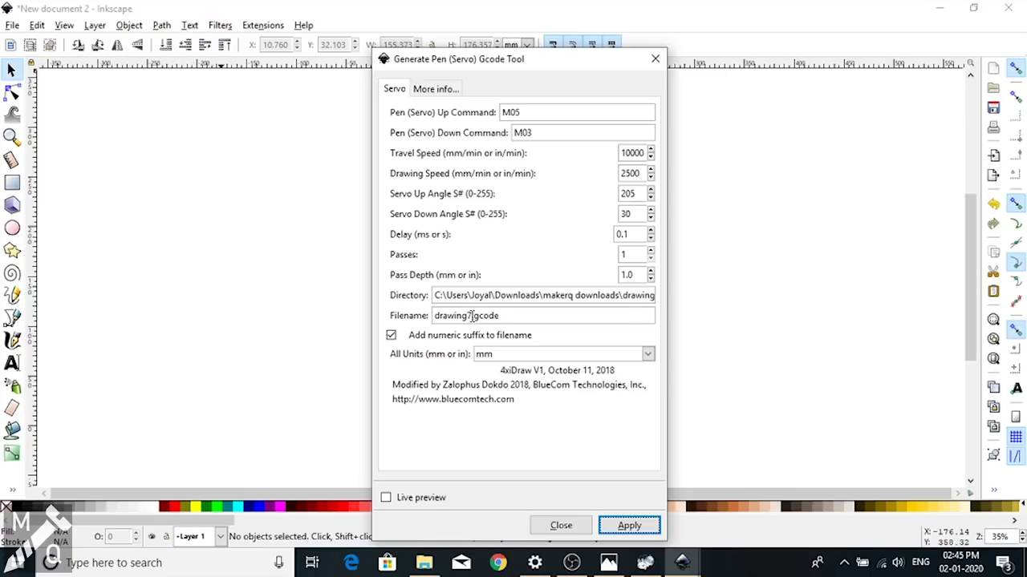
left_click(628, 527)
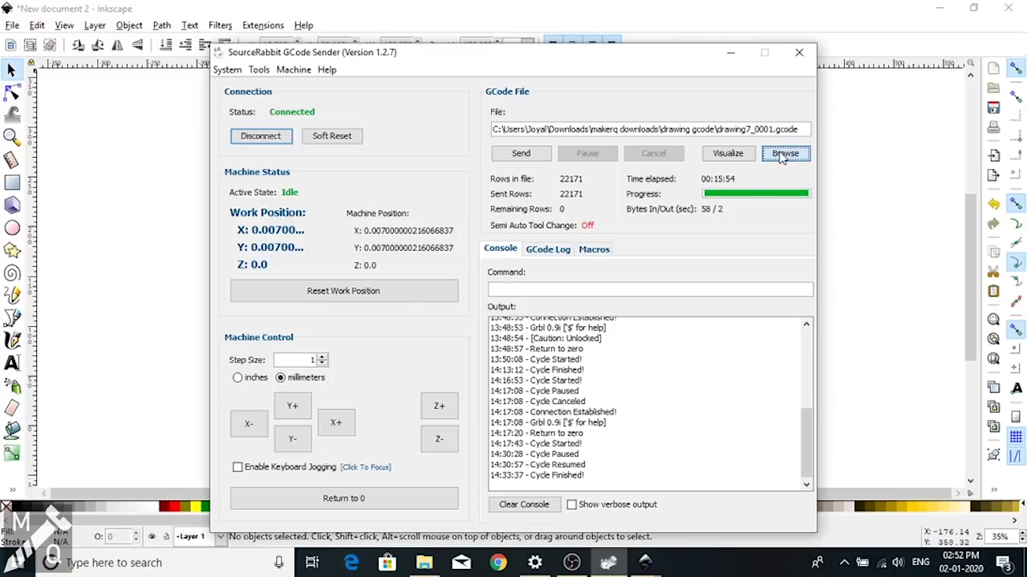
- In SourceRabbit GCode Sender, load drawing8_0001.gcode and send it to the machine, accepting the start from a non-zero work position
left_click(784, 154)
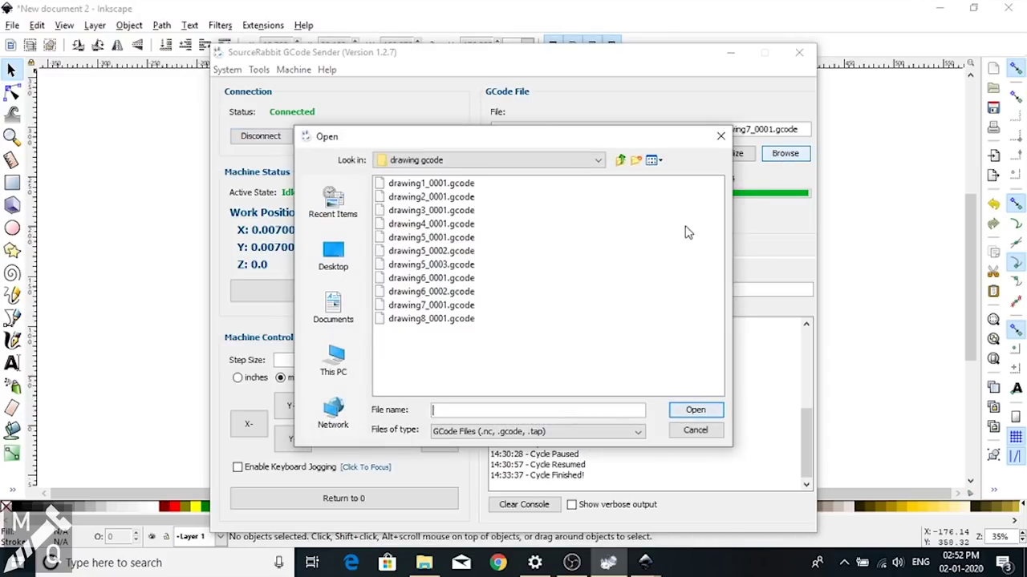
left_click(414, 319)
left_click(695, 410)
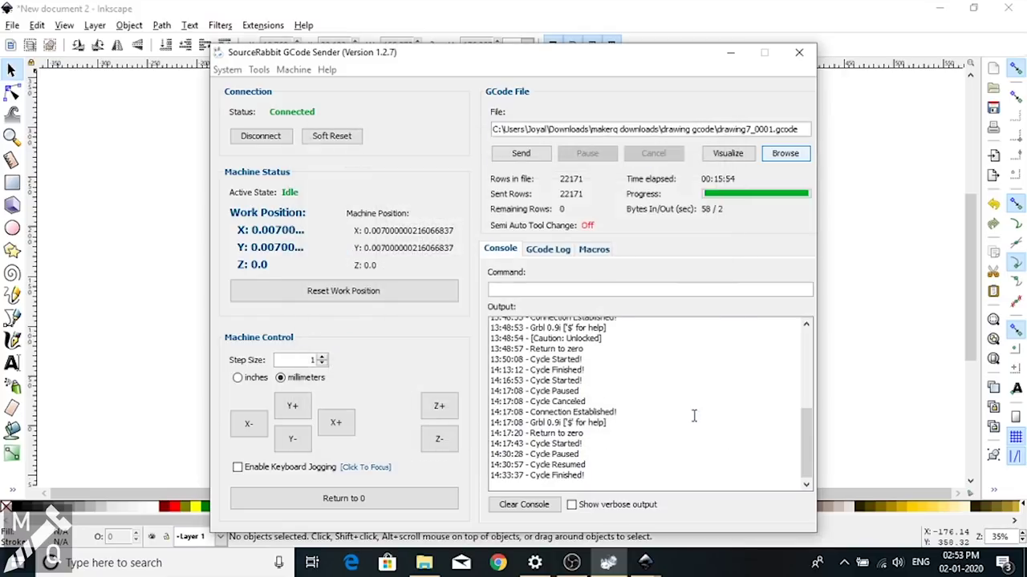
left_click(520, 154)
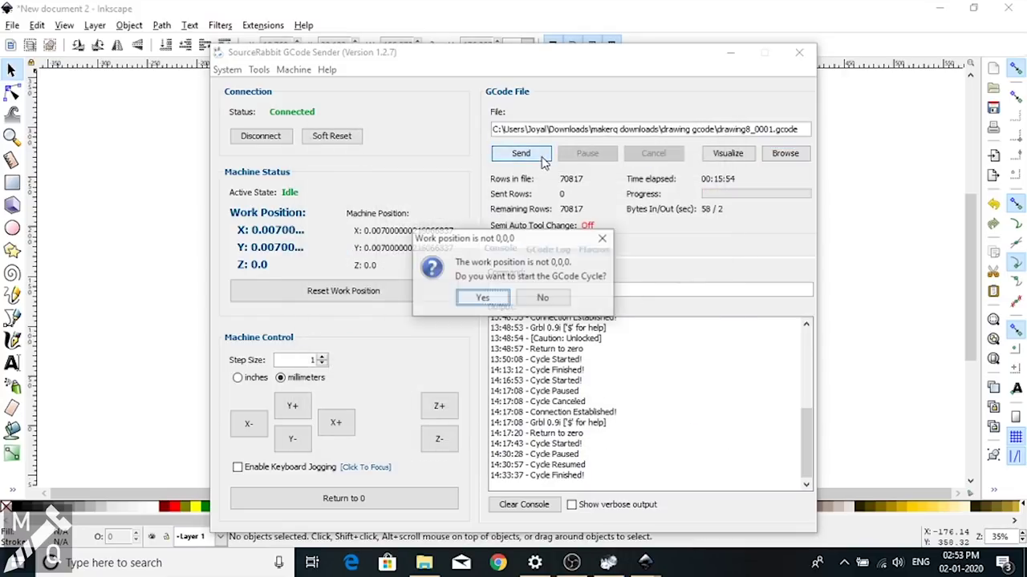
left_click(485, 298)
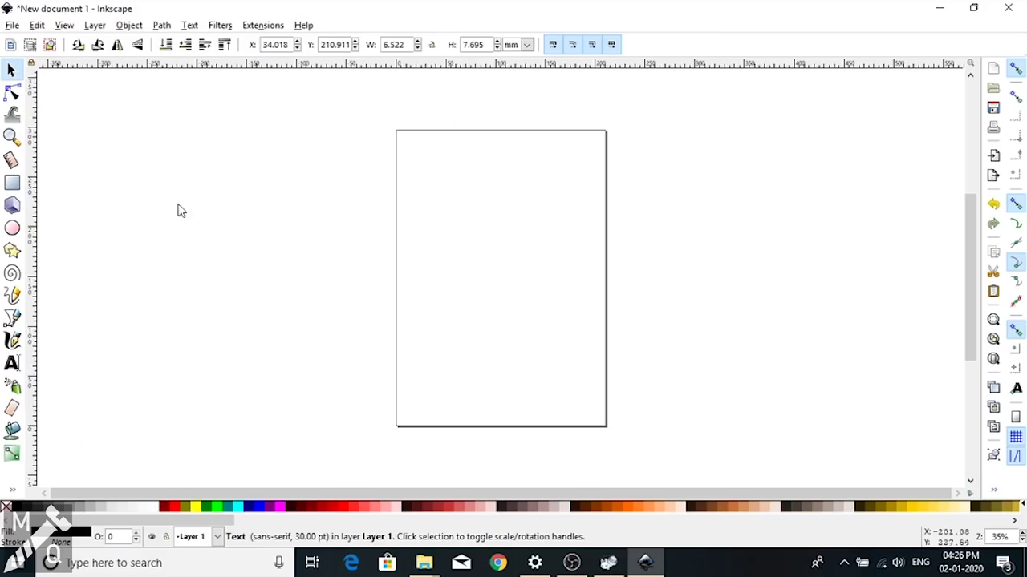
- Add the text MAKER Q in sans-serif at size 56 to the upper part of the blank Inkscape page
left_click(11, 365)
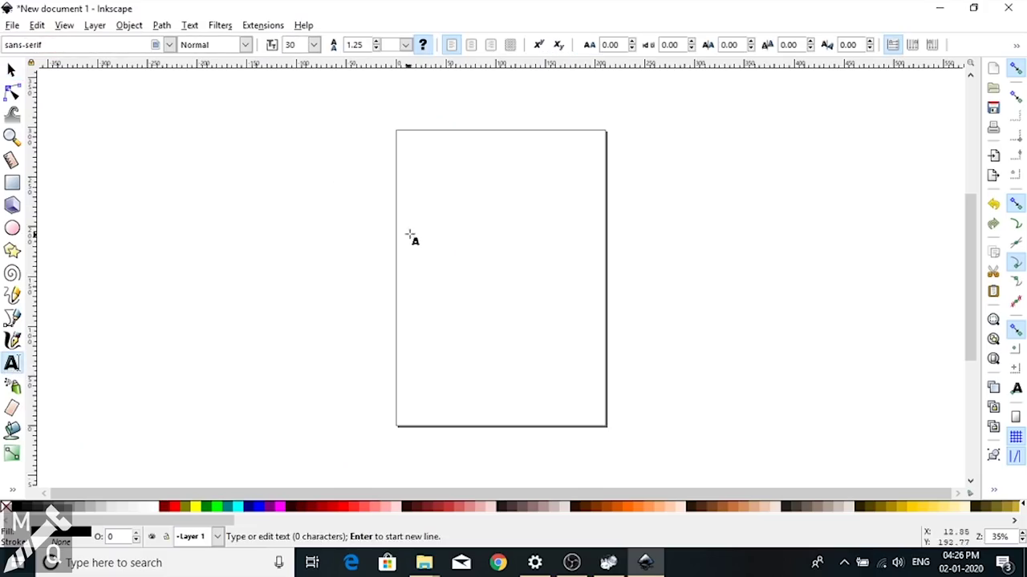
left_click(431, 218)
left_click(313, 45)
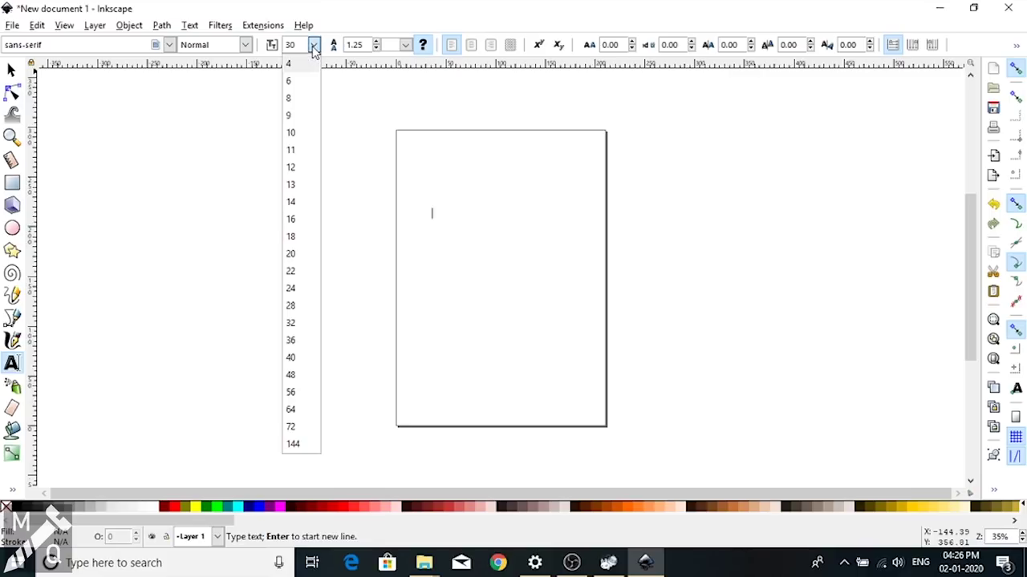
left_click(293, 393)
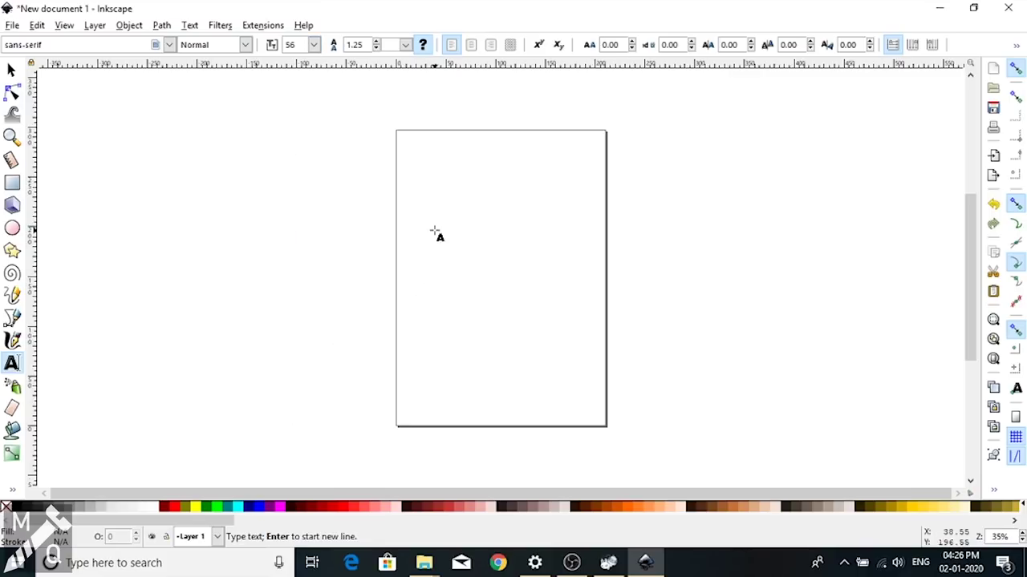
type("MAKER Q")
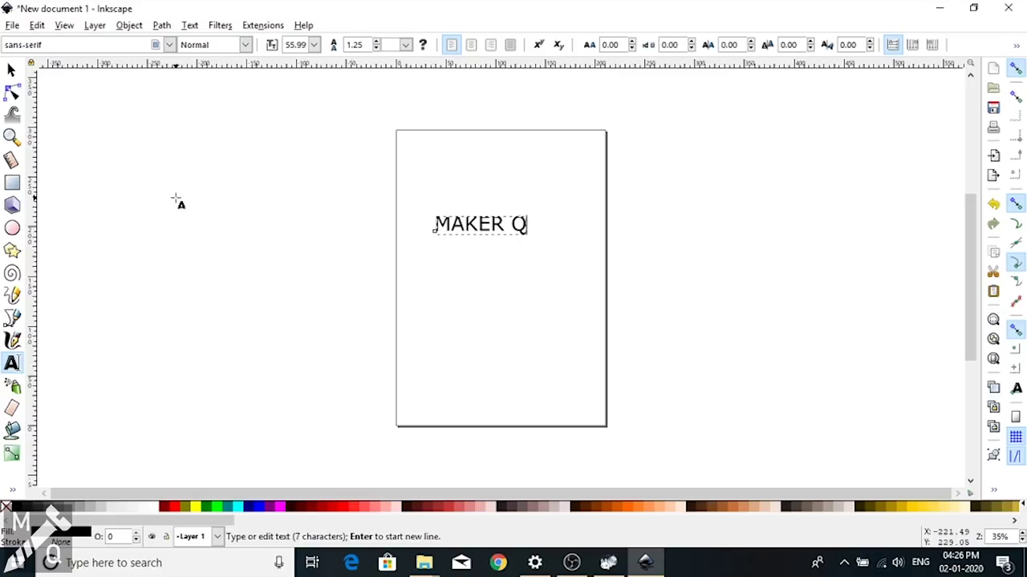
- Convert the MAKER Q text object to a path and deselect it
left_click(11, 71)
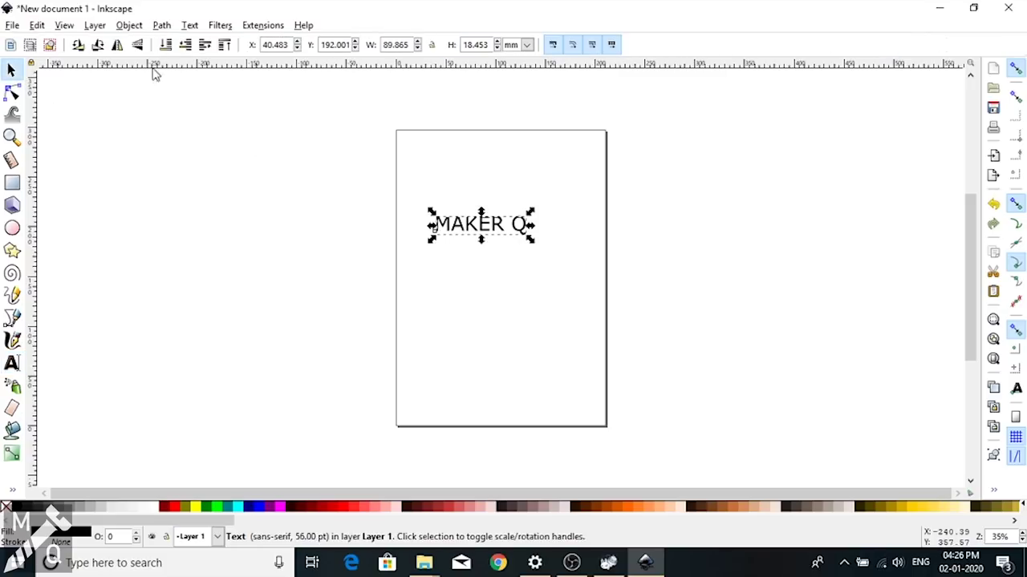
left_click(162, 24)
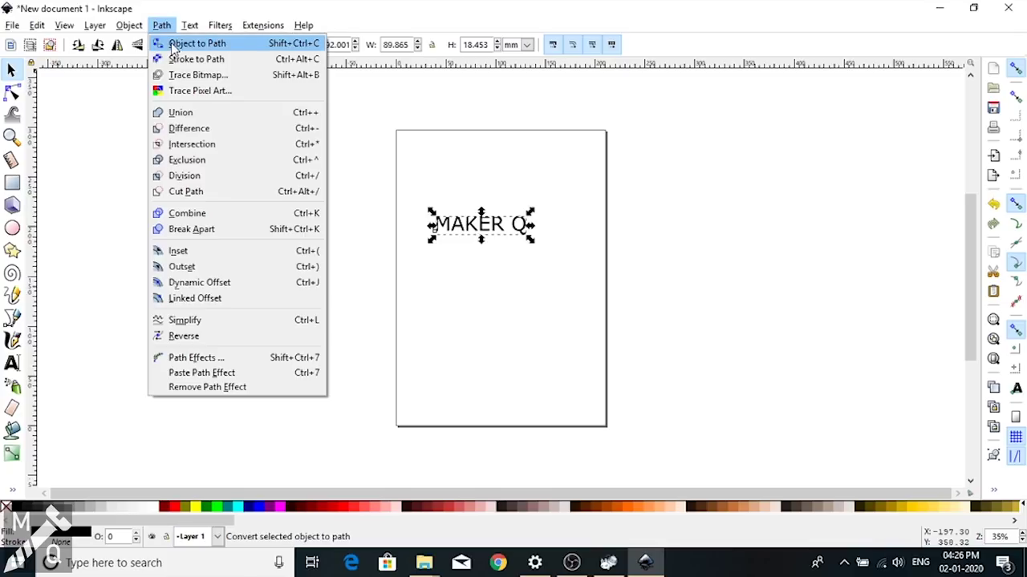
left_click(192, 41)
left_click(103, 152)
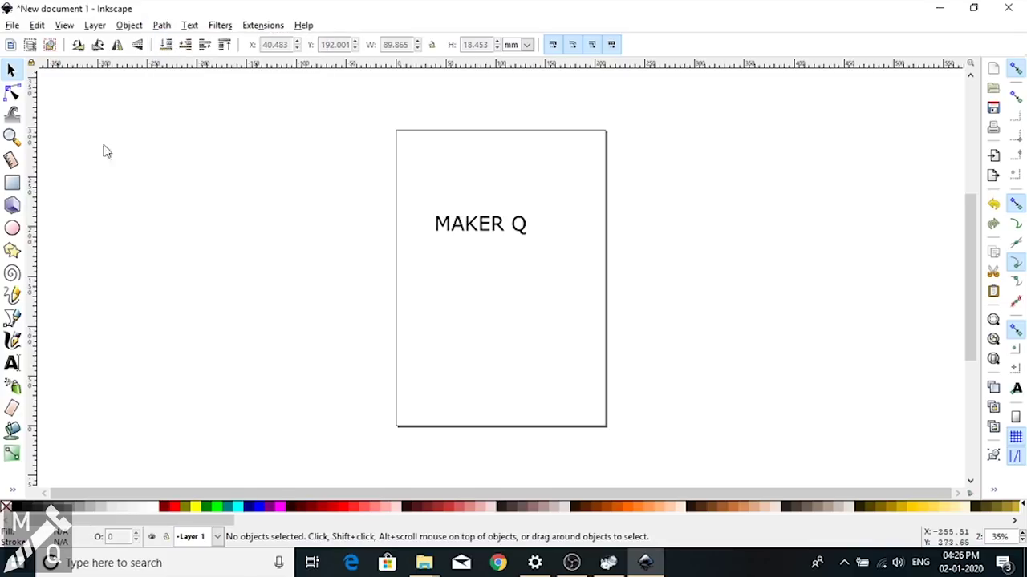
left_click(12, 93)
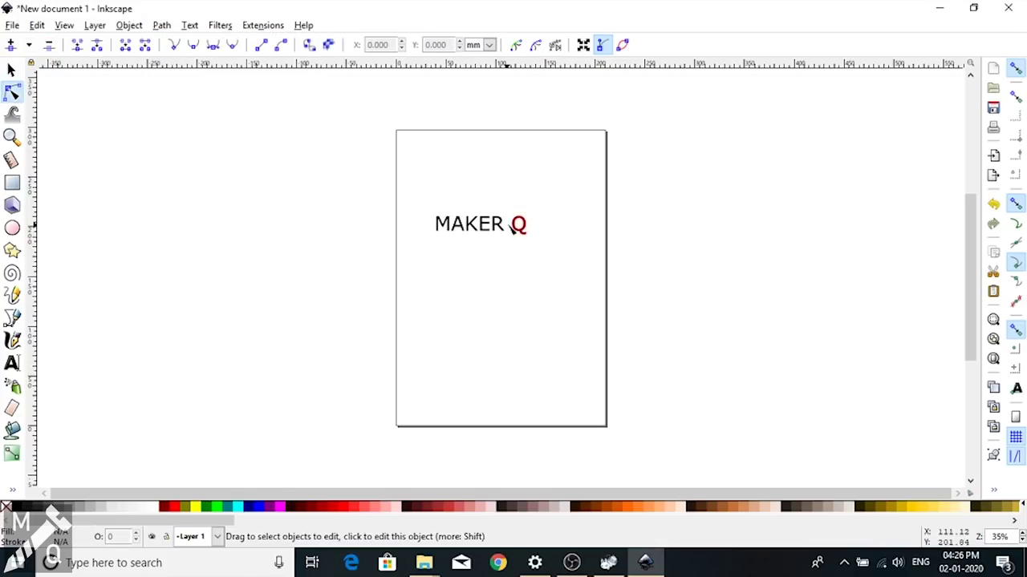
left_click(12, 71)
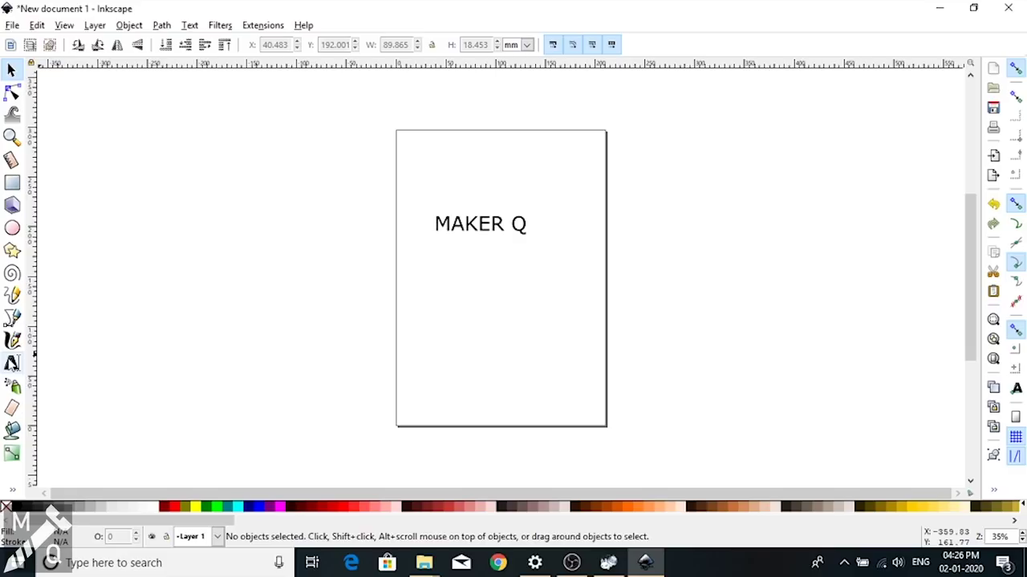
- Add a second MAKER Q text object of the same size directly below the first one
left_click(12, 362)
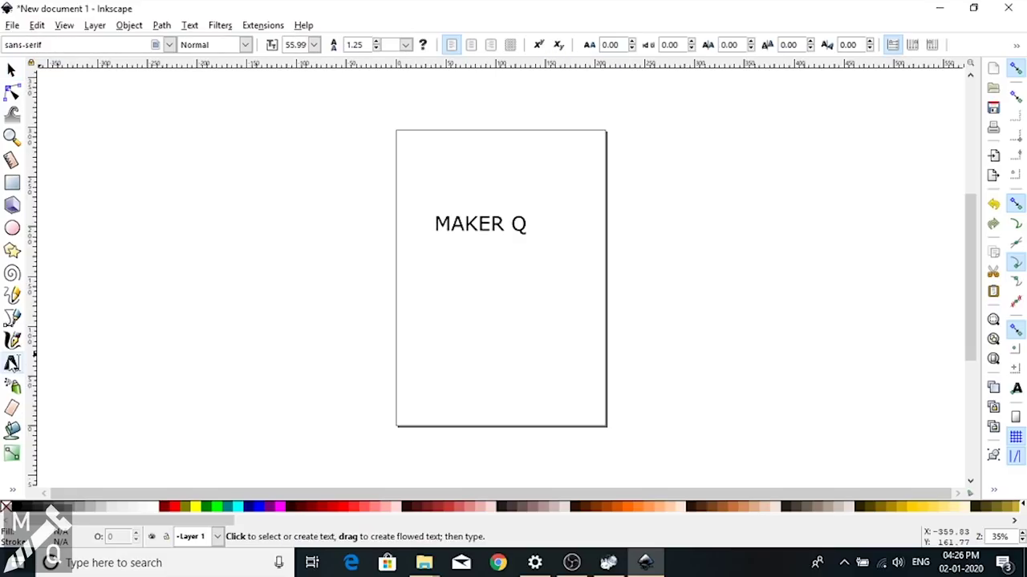
left_click(436, 267)
type("MAKER Q")
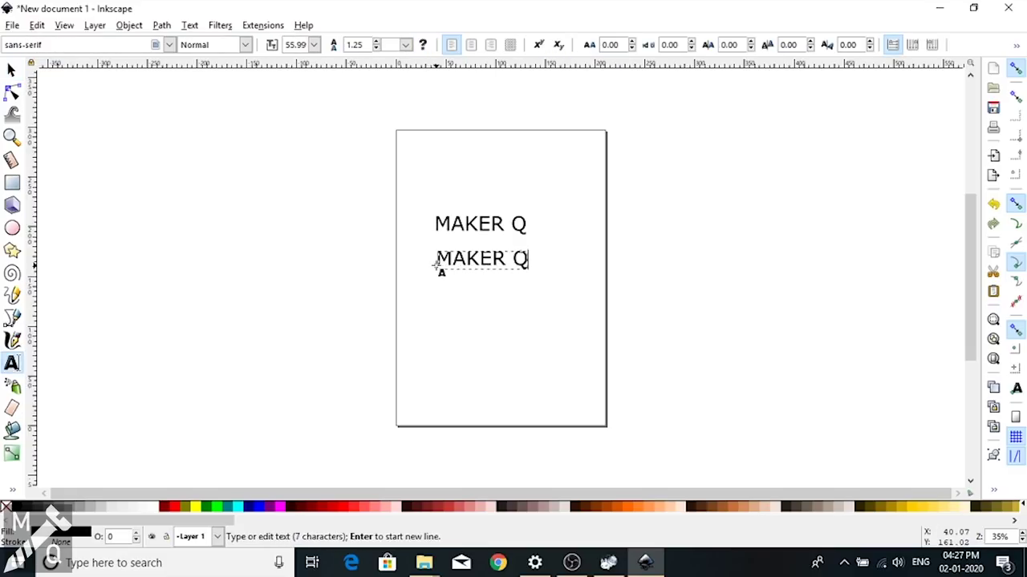
- Convert the lower MAKER Q text object to a path
left_click(11, 70)
left_click(162, 24)
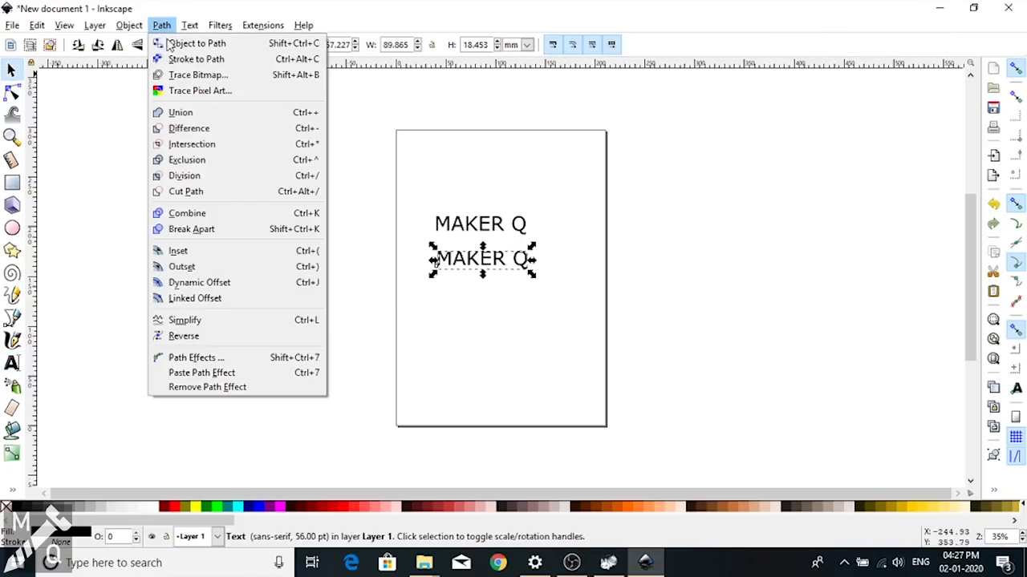
left_click(197, 43)
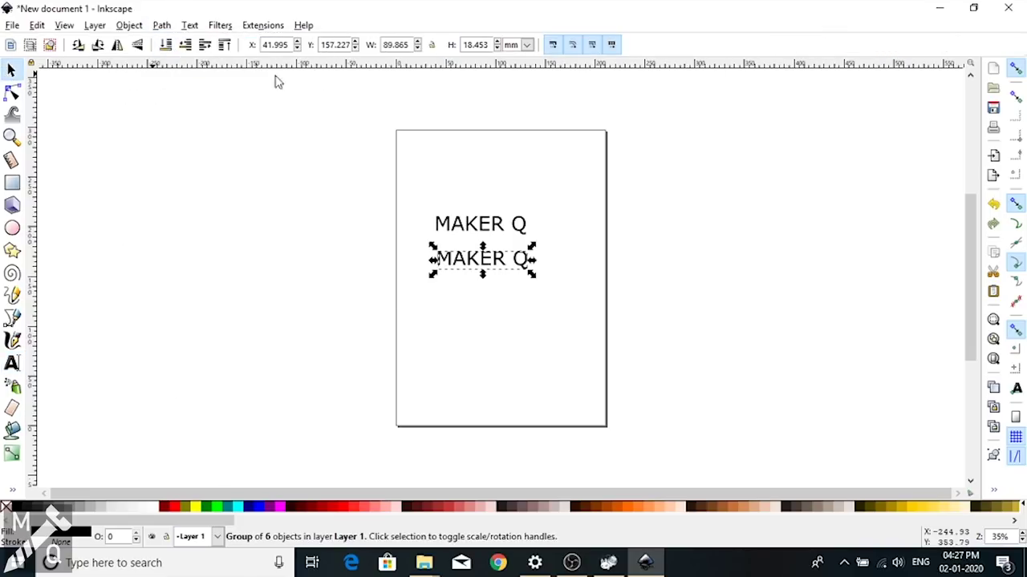
- Apply a hatch fill with 0.9 px spacing at 45 degrees to the lower MAKER Q text and deselect it
left_click(263, 25)
mouse_move(423, 78)
left_click(471, 117)
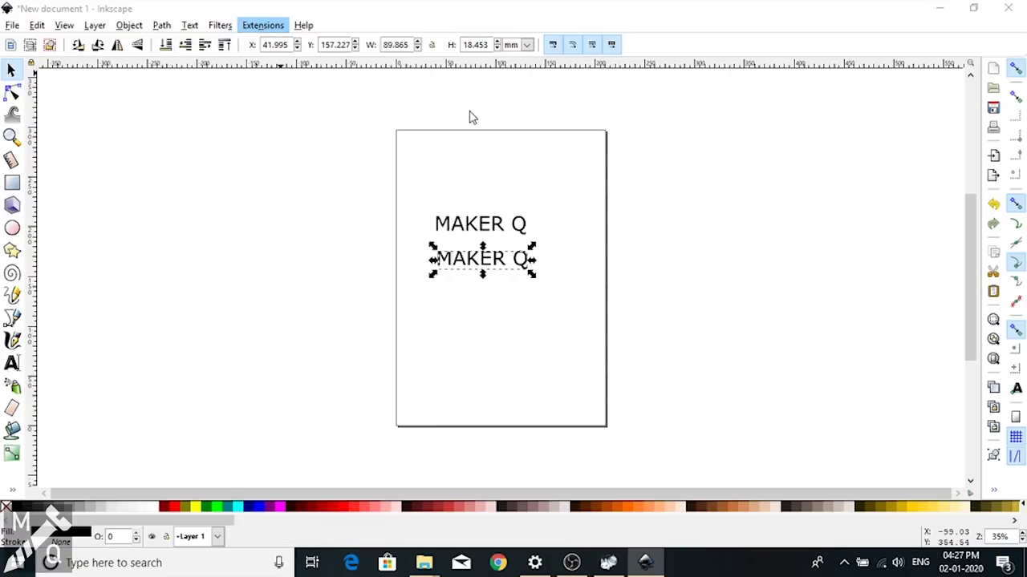
left_click(604, 507)
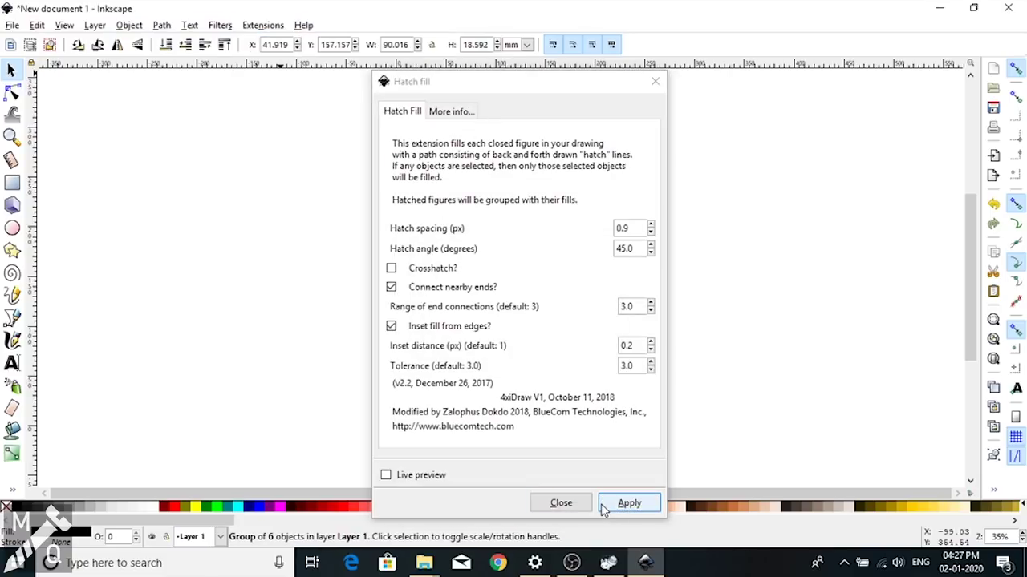
left_click(573, 504)
left_click(257, 101)
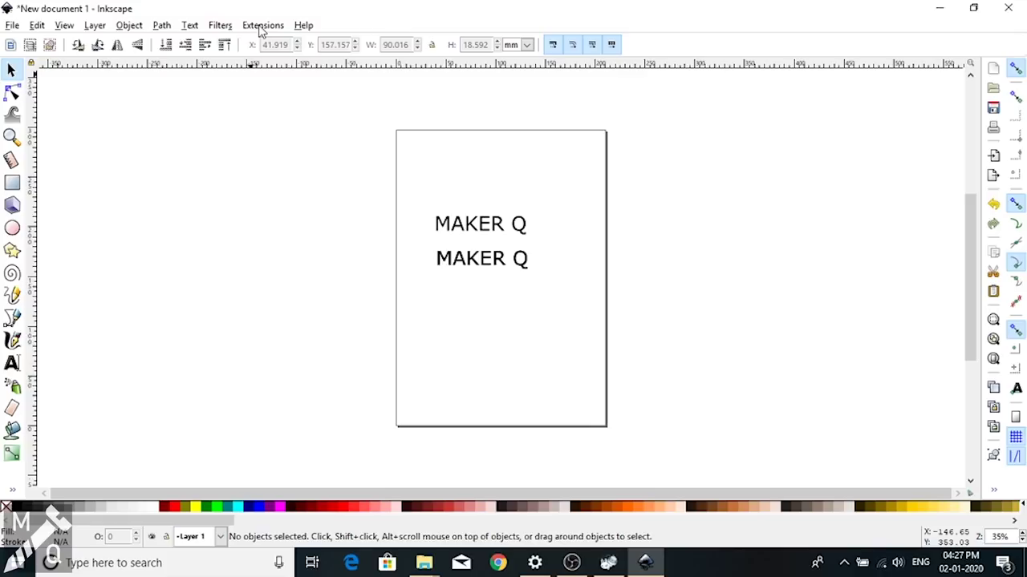
- Generate pen (servo) G-code for both MAKER Q texts under the filename MAKERQ with a numeric suffix
left_click(263, 25)
mouse_move(274, 78)
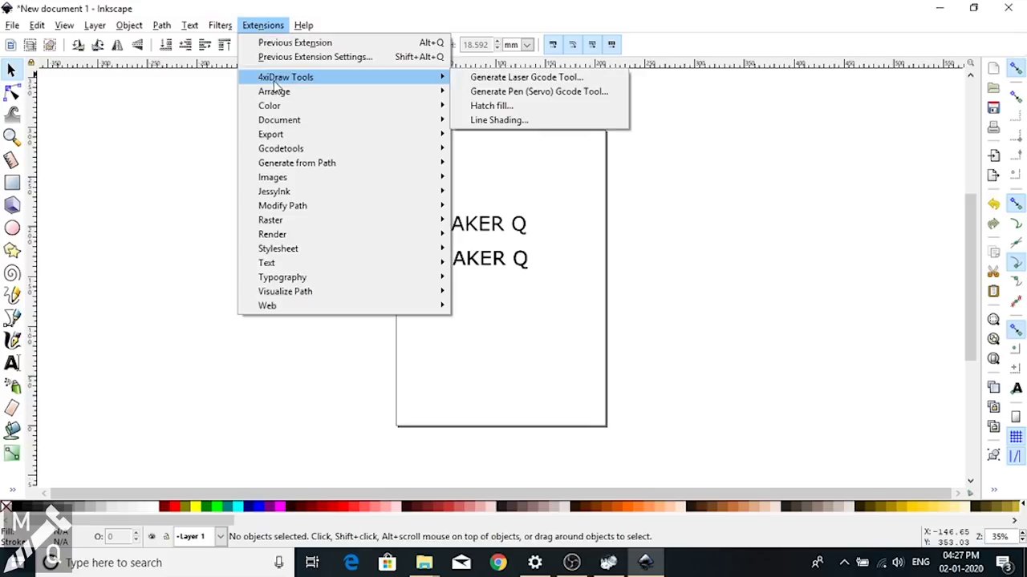
left_click(487, 91)
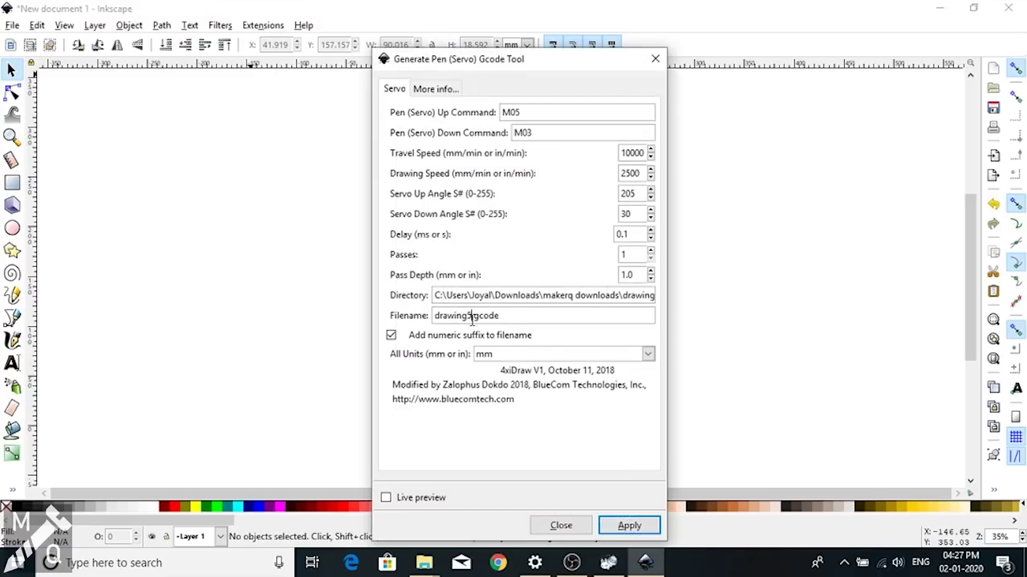
left_click(629, 527)
- Switch to SourceRabbit GCode Sender, load MAKERQ_0001.gcode and send it, accepting the start from a non-zero work position
left_click(608, 563)
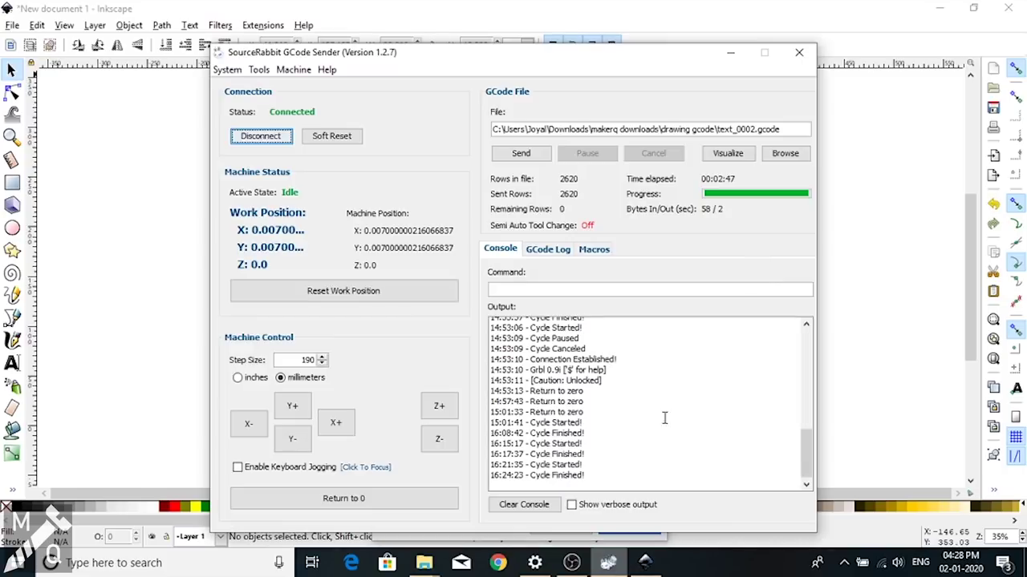
left_click(778, 160)
left_click(420, 359)
left_click(426, 334)
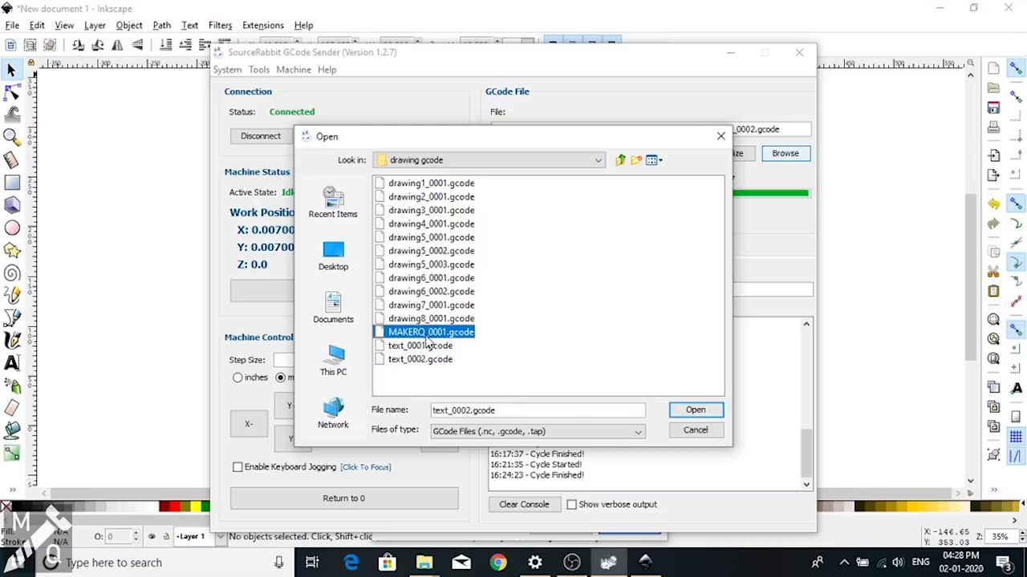
left_click(695, 411)
left_click(520, 154)
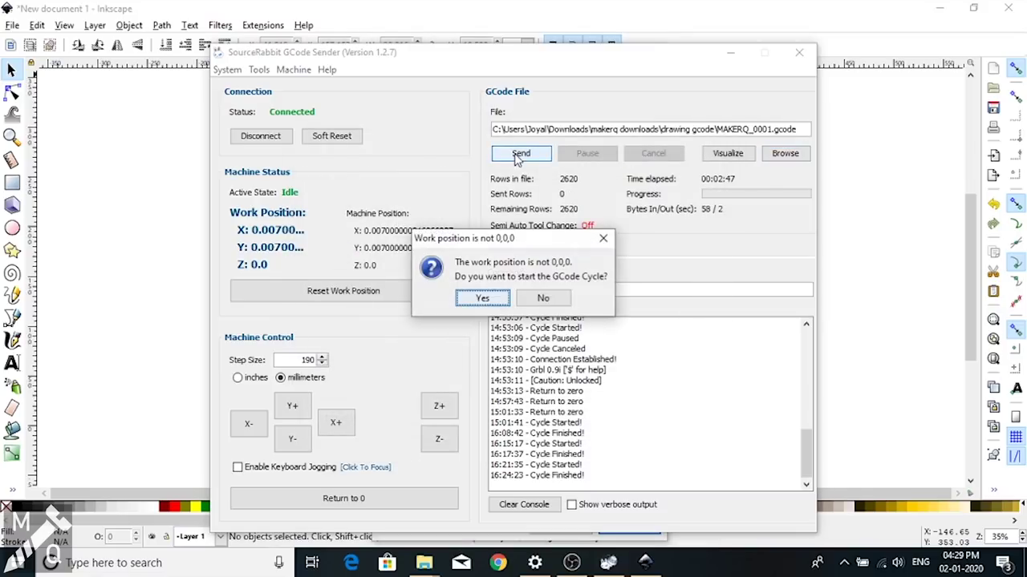
left_click(480, 300)
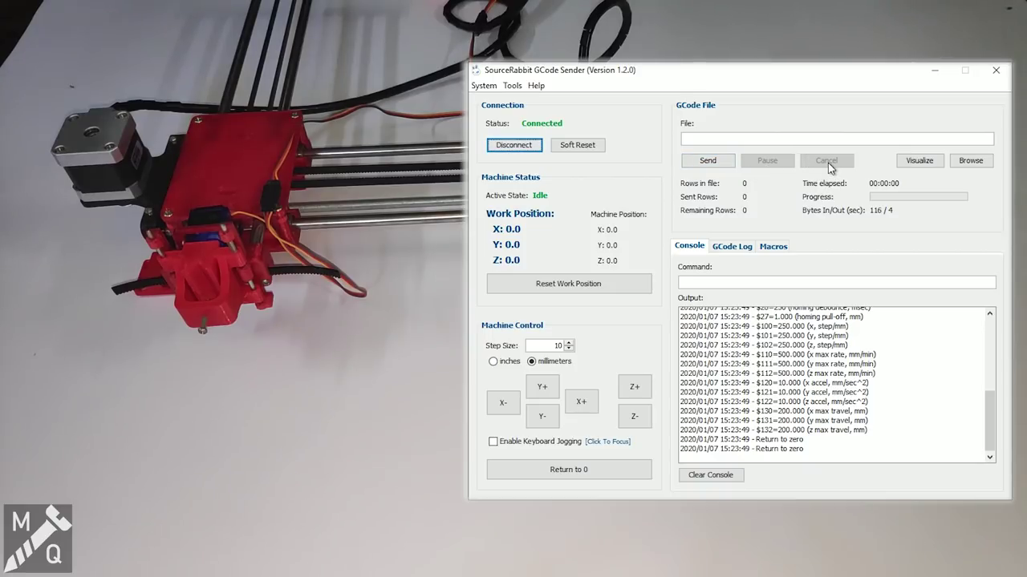
- Load MAKERQ SUBSCRIBE_0001.gcode and send it to the machine, pausing and resuming the cycle once
left_click(970, 160)
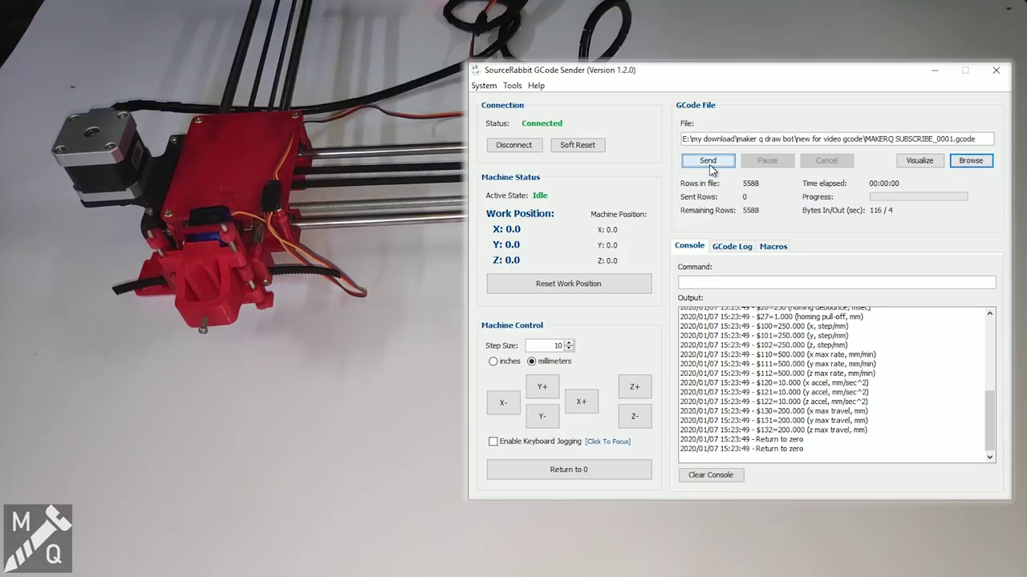
left_click(708, 161)
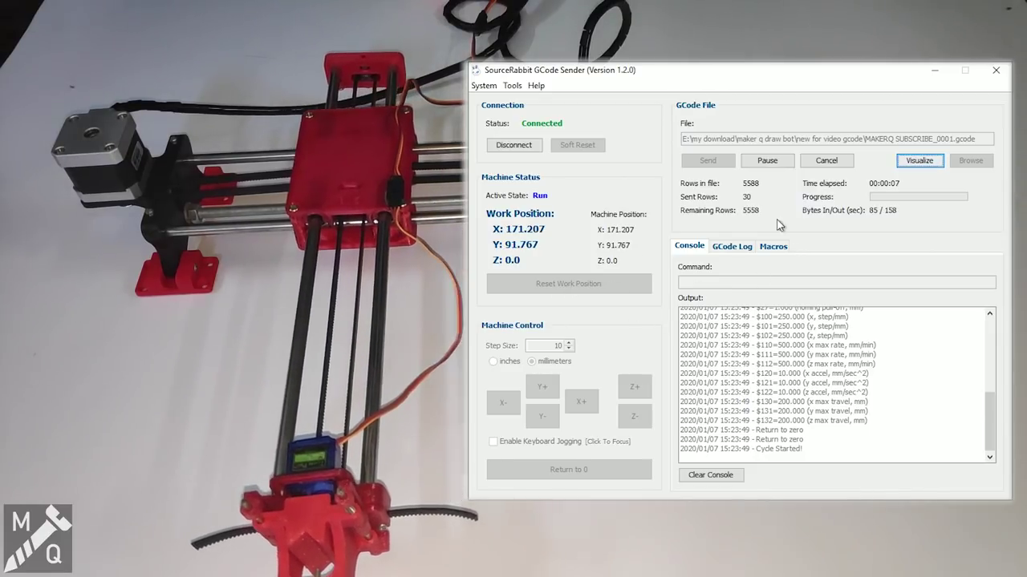
left_click(762, 162)
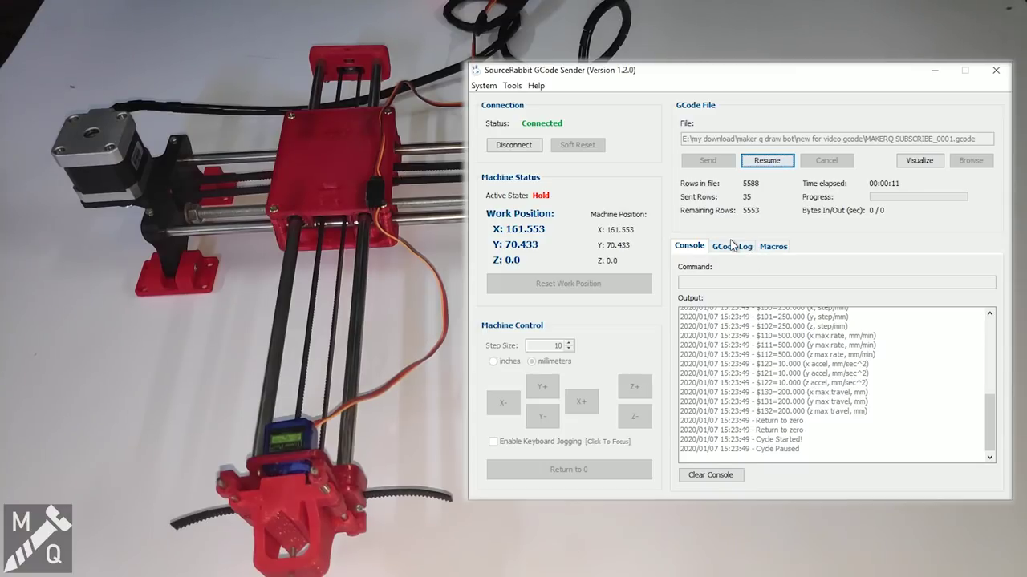
left_click(765, 163)
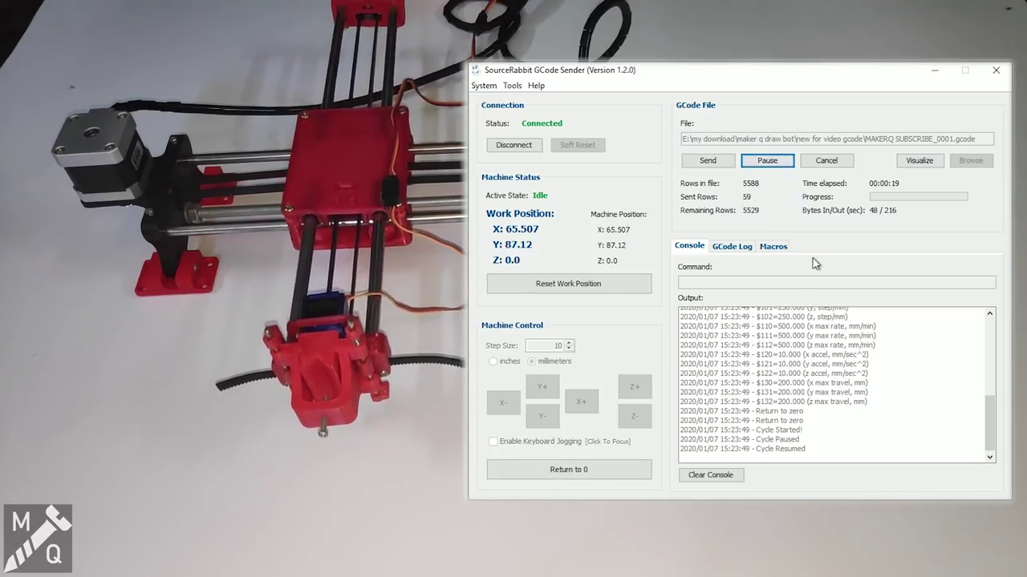
- Cancel the running cycle, clear the alarm and return the machine to its zero position
left_click(826, 160)
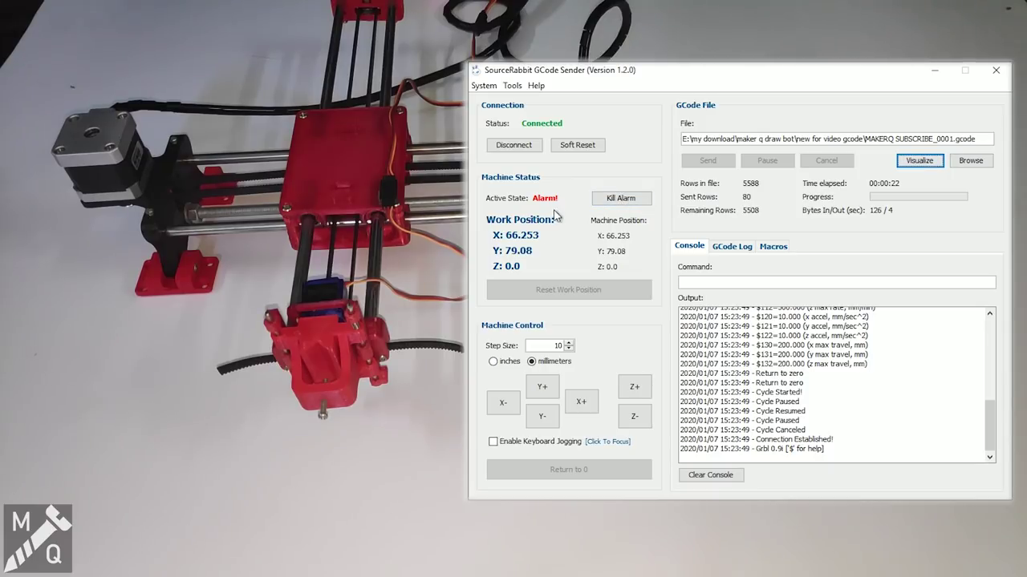
left_click(614, 200)
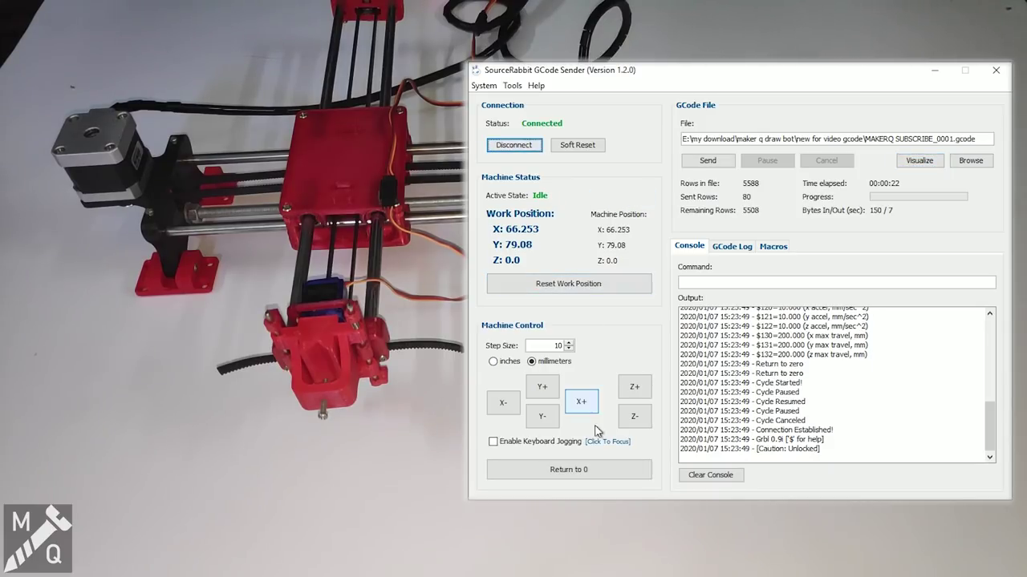
left_click(586, 475)
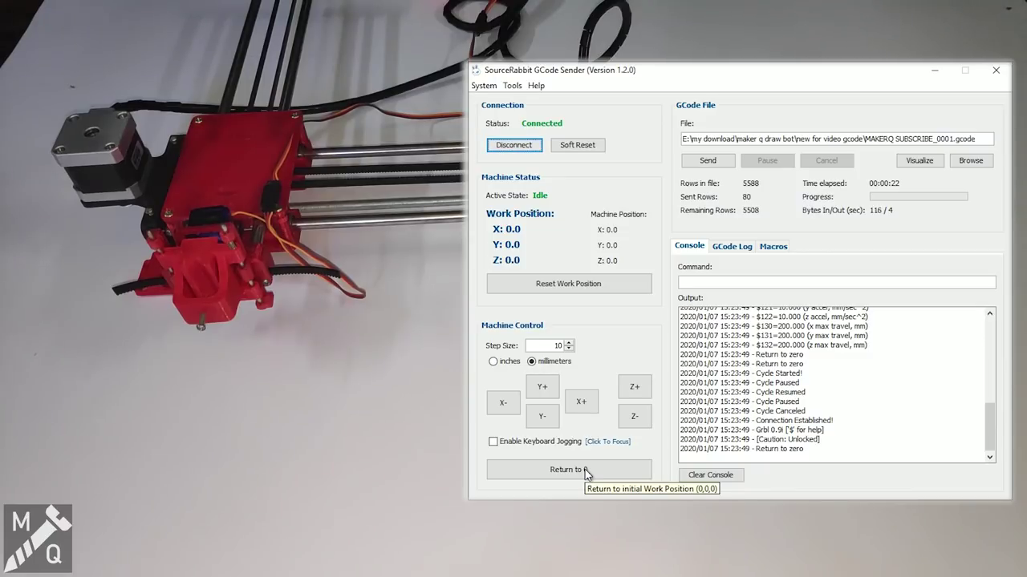
- Examine the x step/mm value ($100) in the GRBL controller settings and close them
left_click(485, 86)
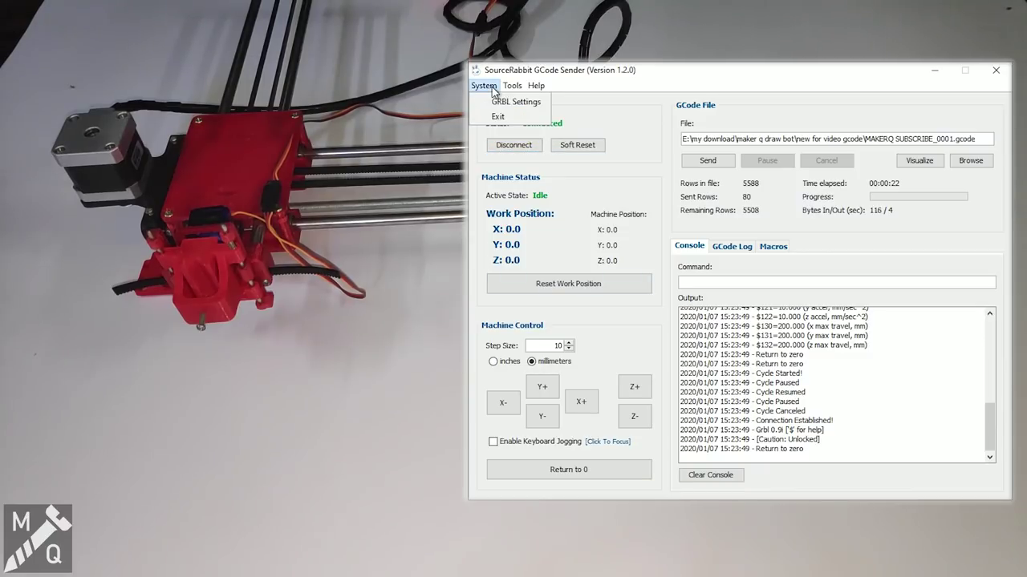
left_click(505, 101)
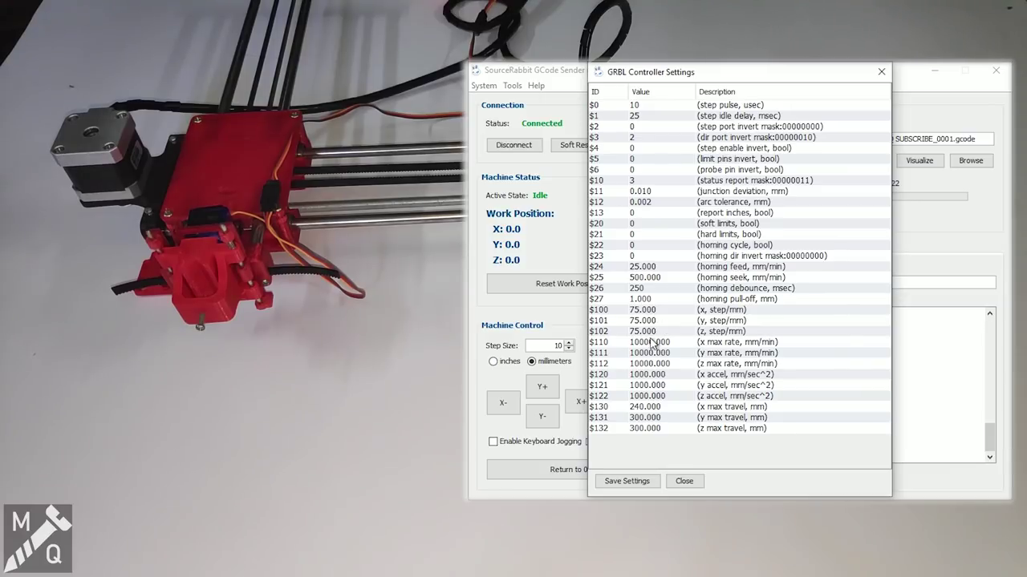
left_click(639, 311)
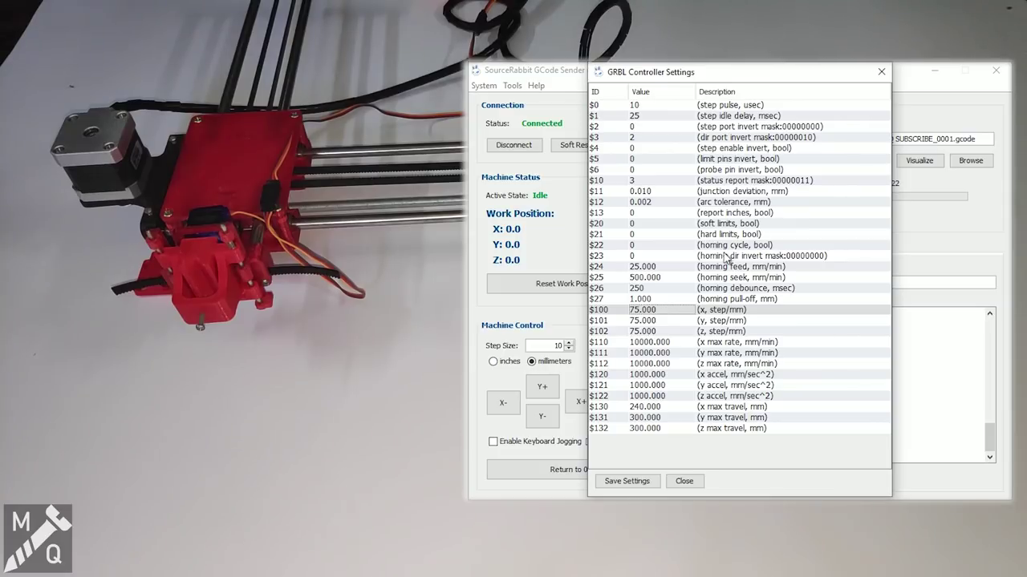
left_click(880, 72)
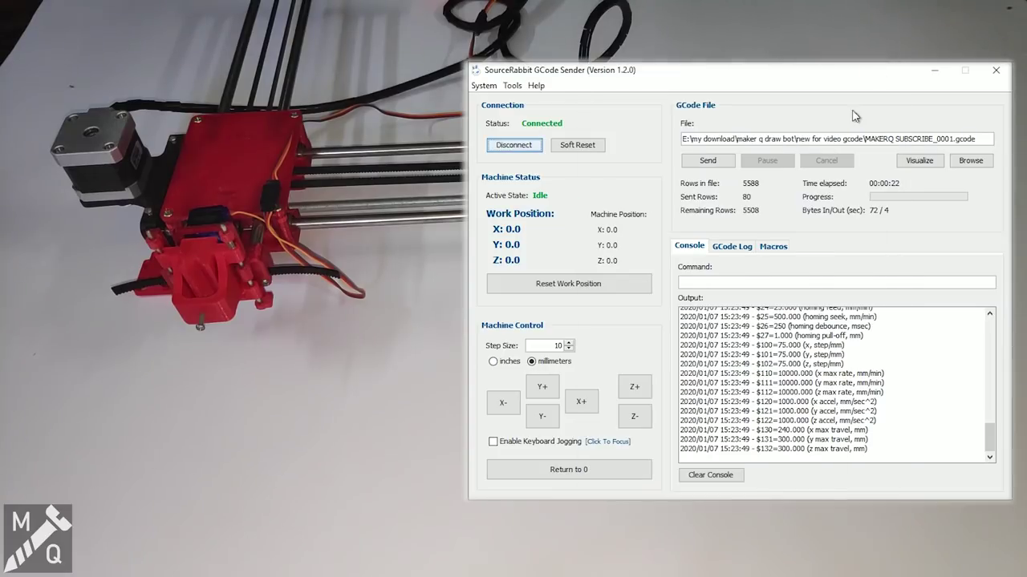
- Set the jog step size to 100 mm and jog the machine once in the positive Y direction
left_click(568, 349)
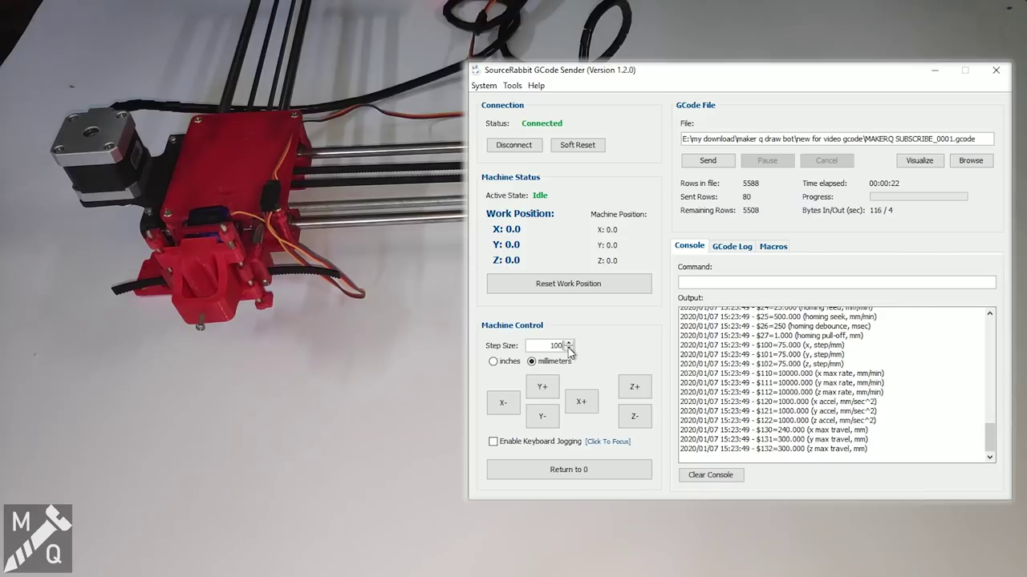
left_click(545, 388)
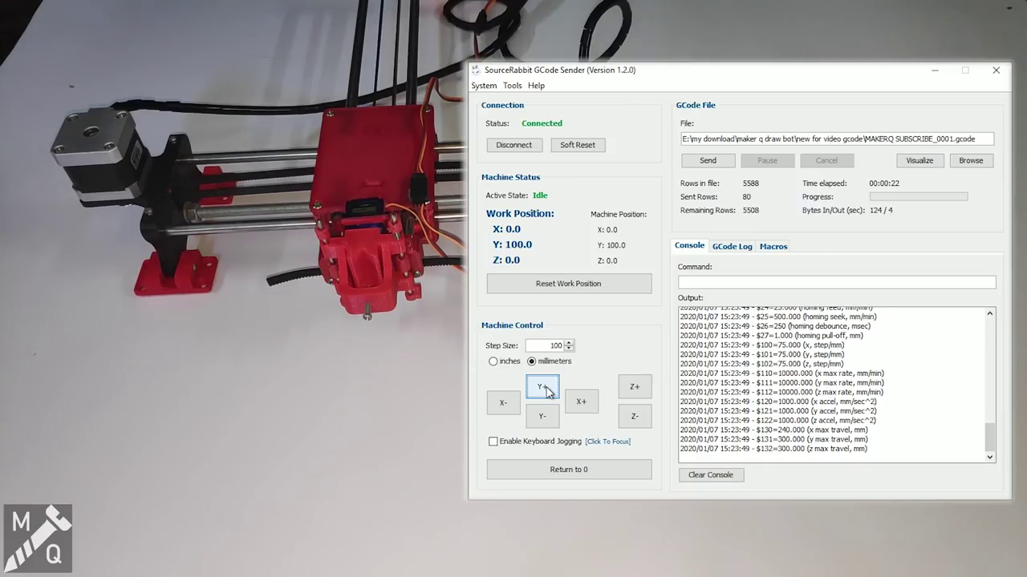
- Reopen the GRBL controller settings, select the x step/mm value ($100) and save the settings
left_click(484, 85)
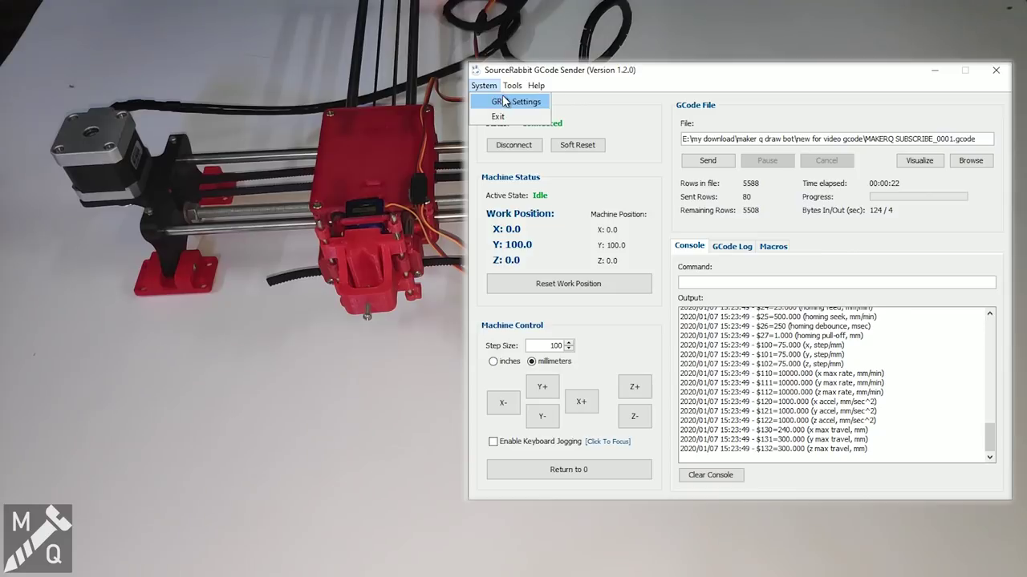
left_click(505, 101)
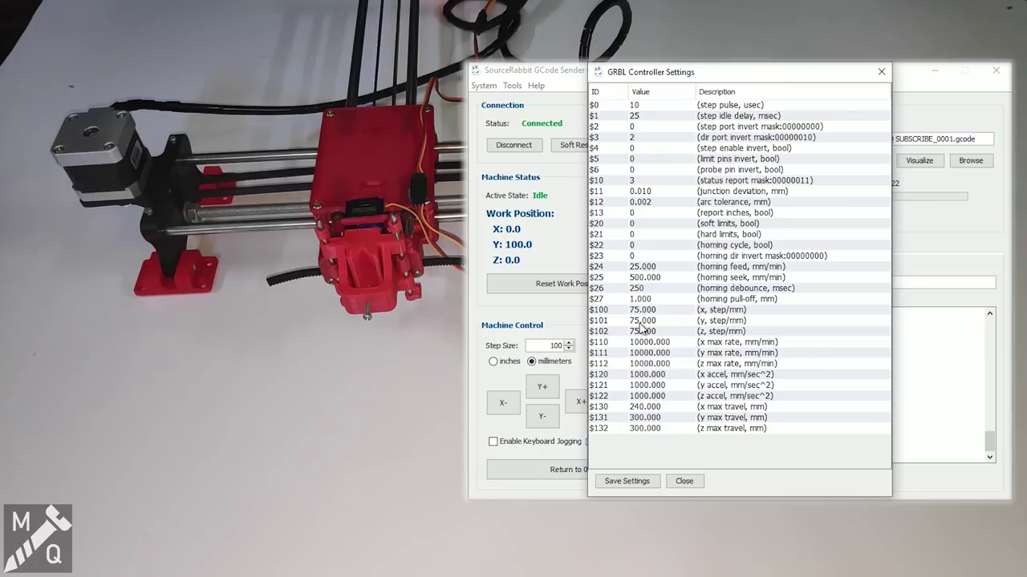
left_click(635, 312)
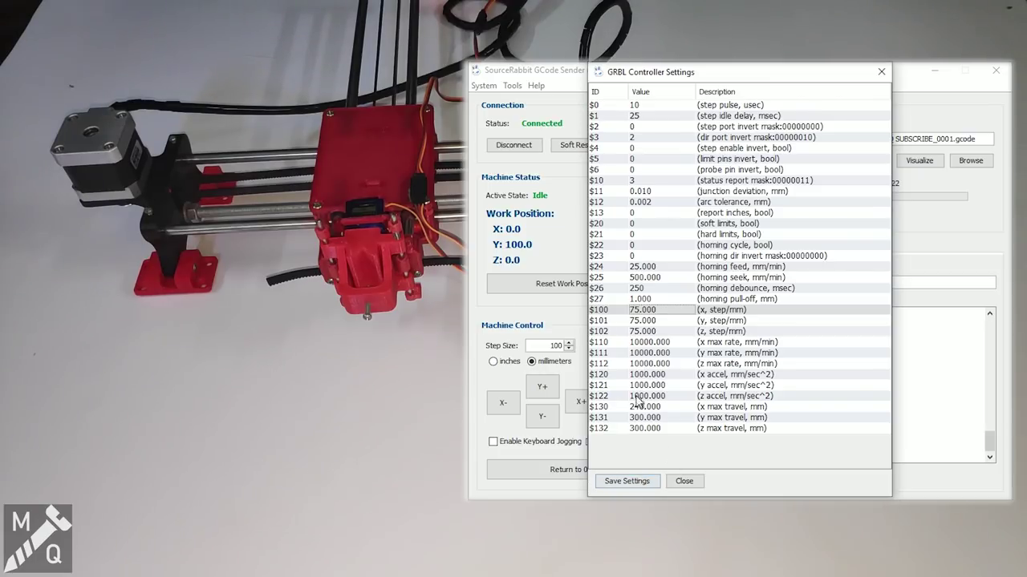
left_click(639, 485)
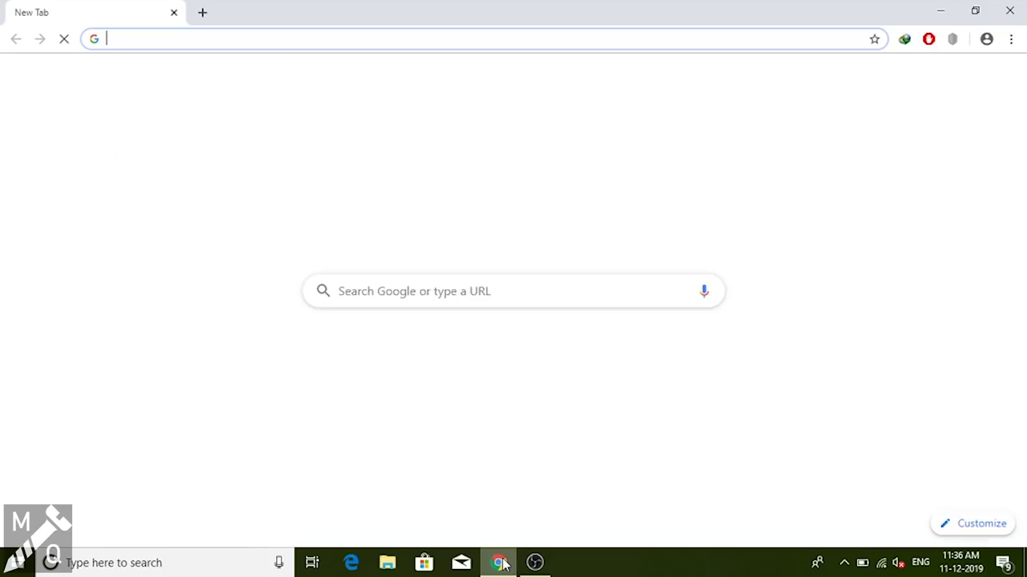
- In Chrome, search Google for "arduinio download" and open the Arduino Software (IDE) result
left_click(435, 286)
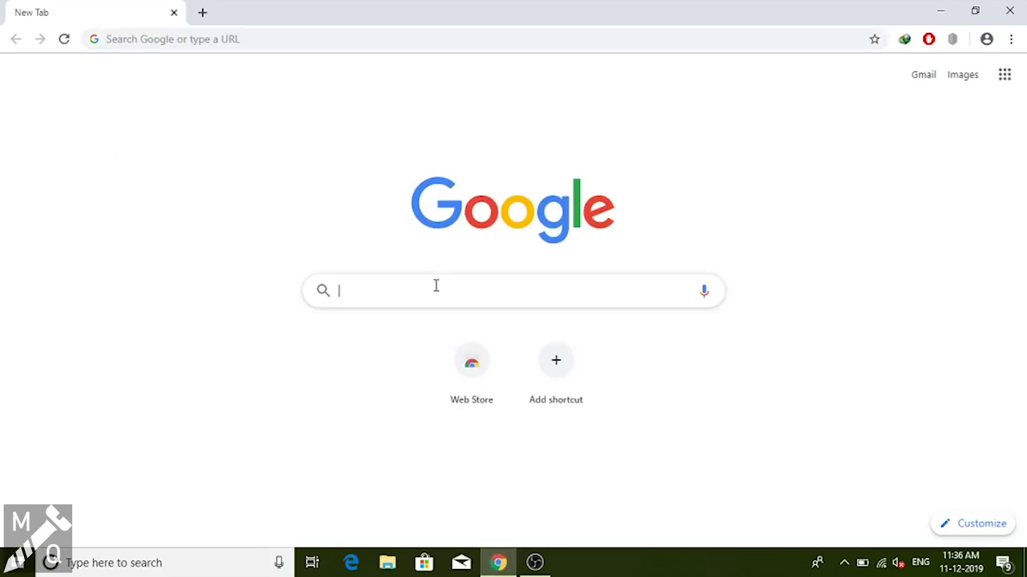
type("arduinio download")
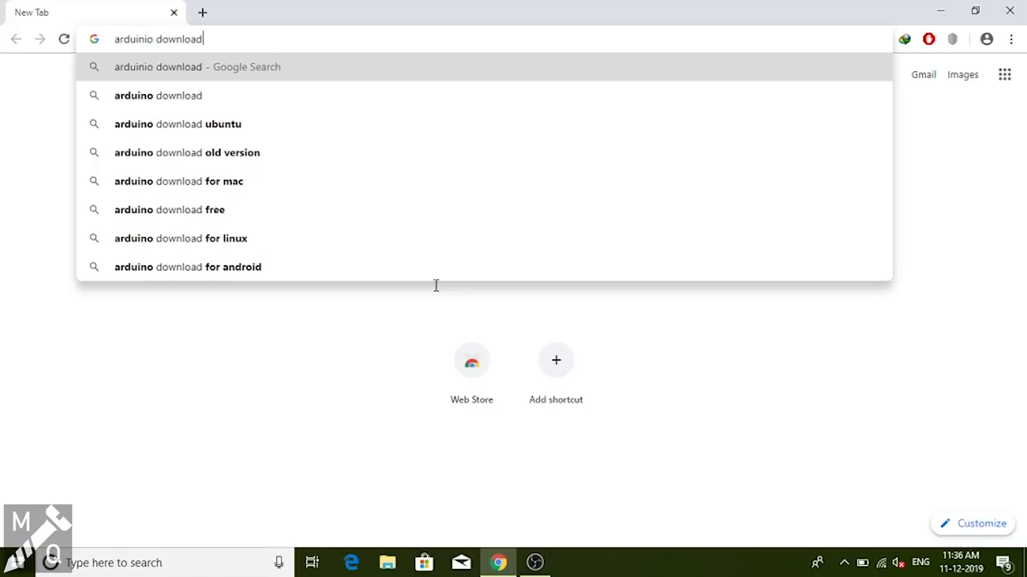
key("Return")
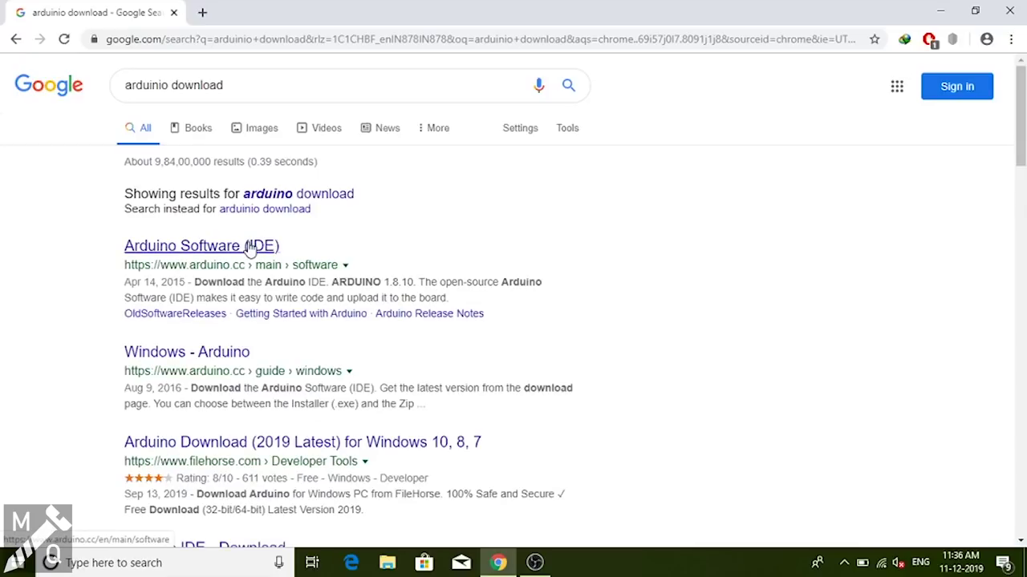
left_click(251, 247)
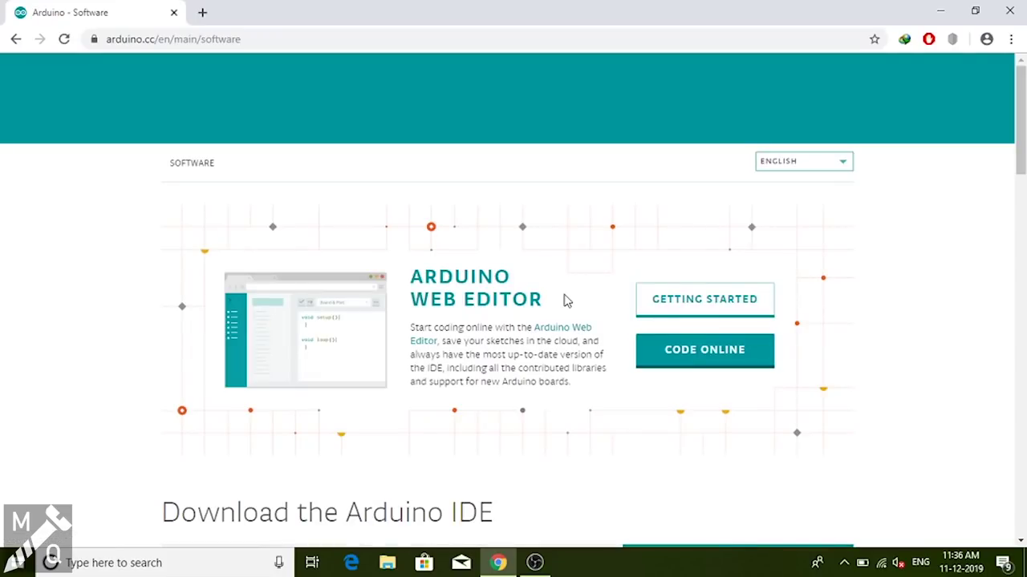
- Download the Windows installer of Arduino 1.8.10 without contributing, saving it as arduino-1.8.10-windows.exe in Downloads\Programs
left_click_drag(1017, 180, 1011, 268)
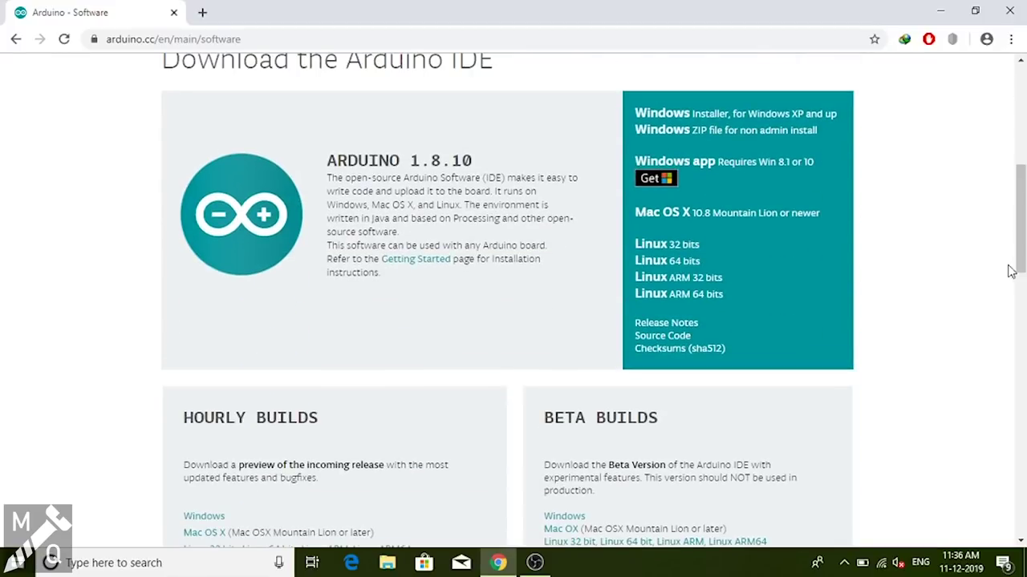
left_click(754, 120)
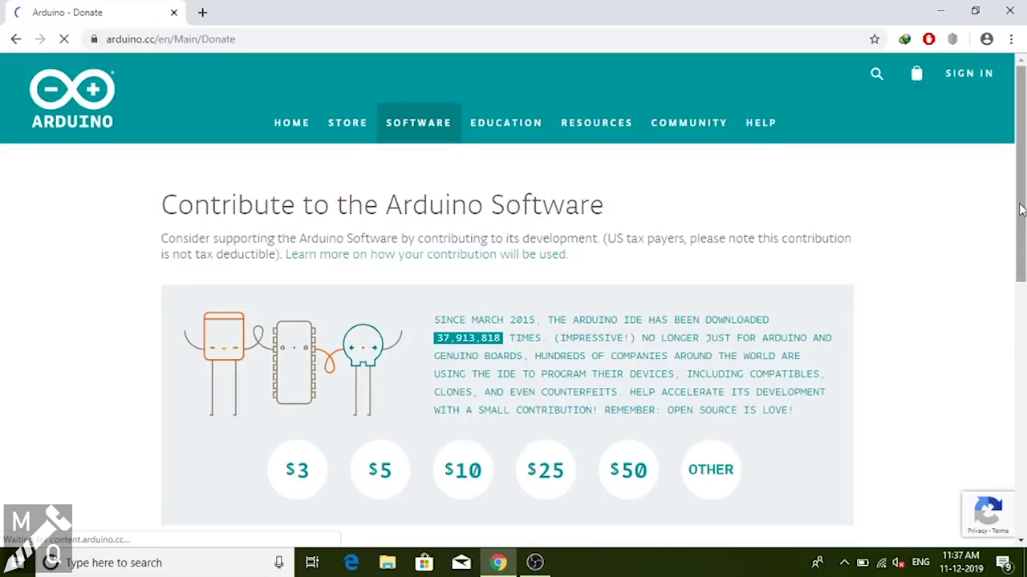
scroll(694, 419, "down", 1)
left_click(635, 467)
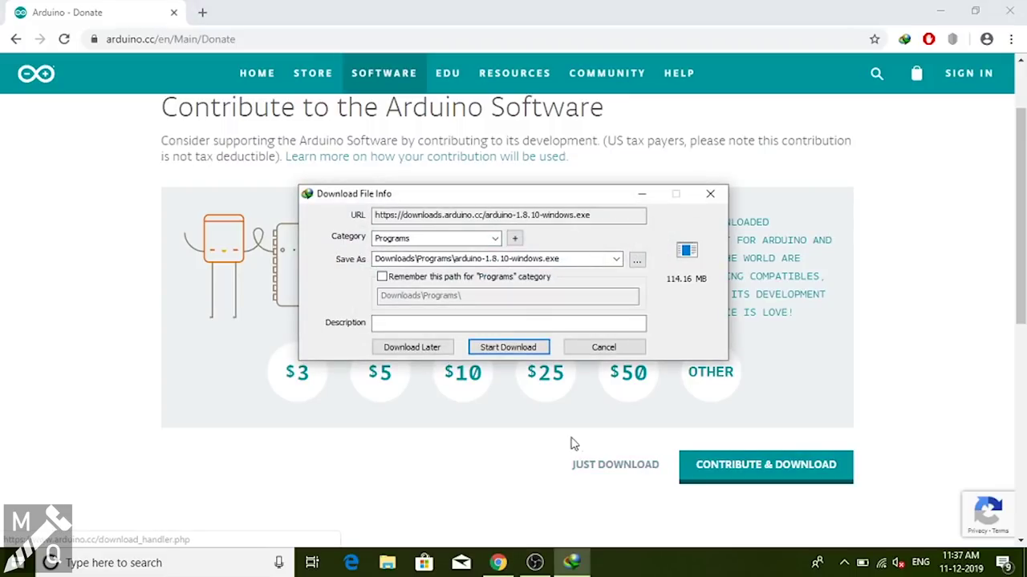
left_click(508, 348)
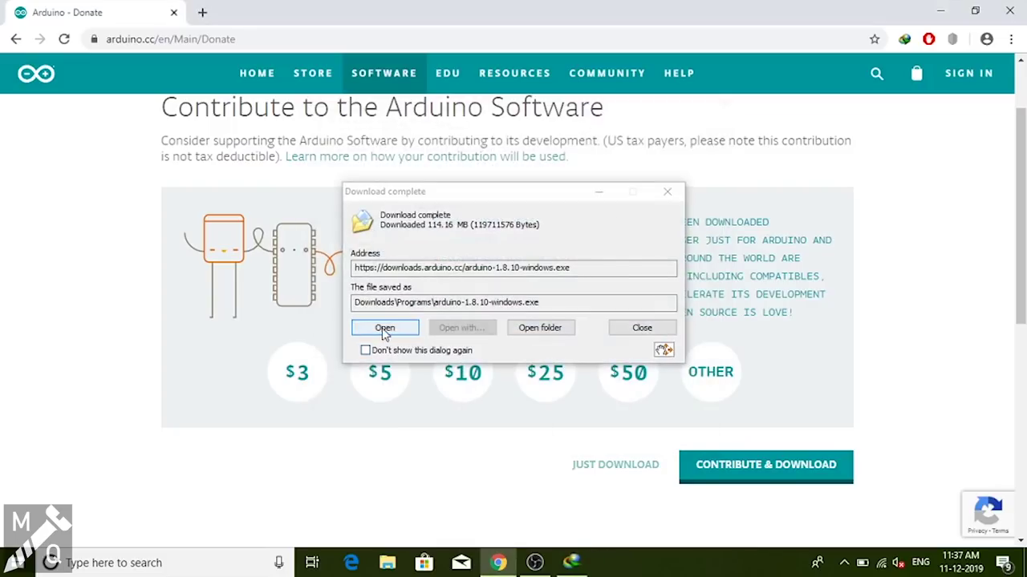
- Run the downloaded Arduino setup, accept the licence, install all components and the offered device drivers, and close the setup
left_click(384, 331)
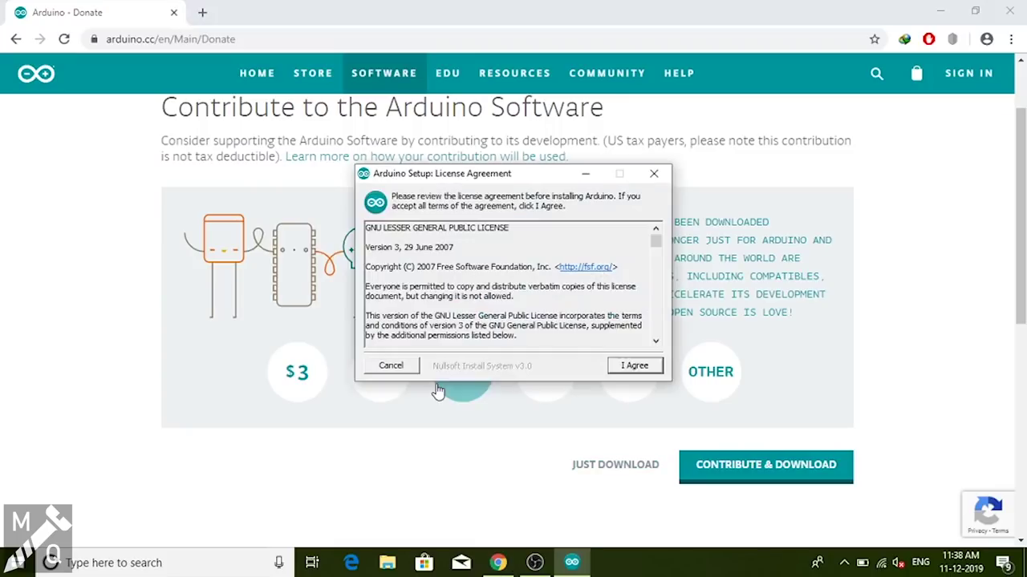
left_click(629, 369)
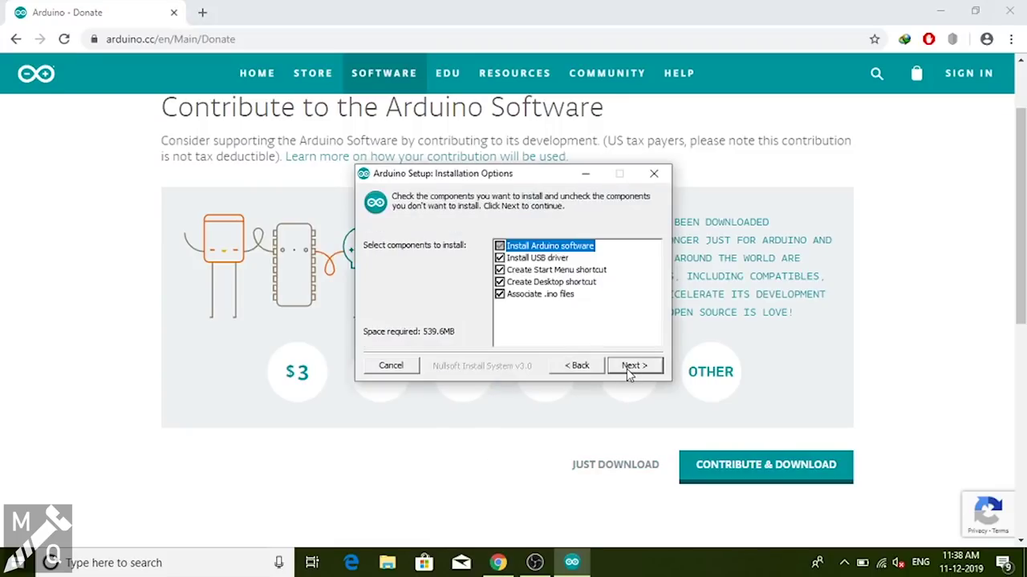
left_click(630, 369)
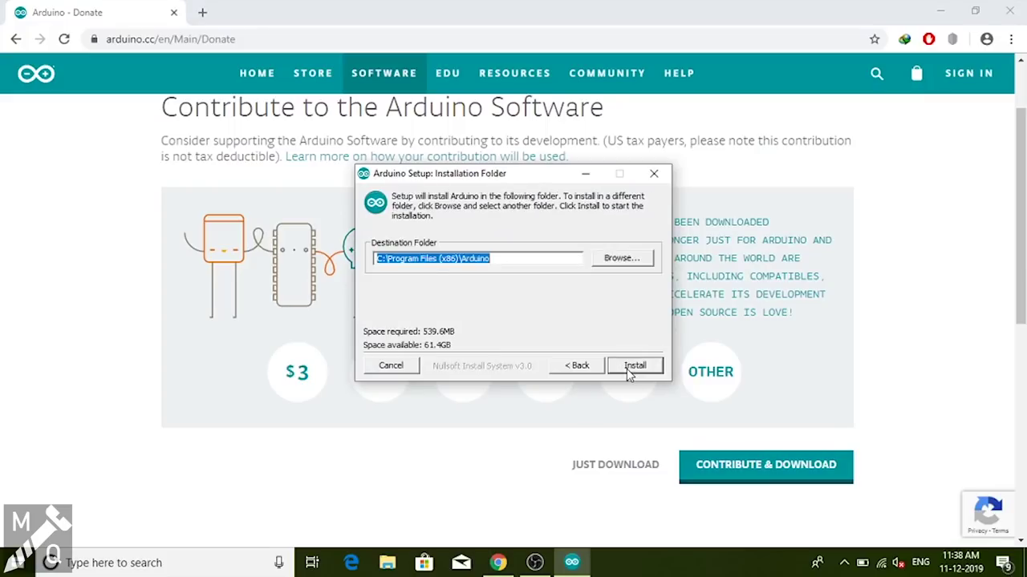
left_click(632, 369)
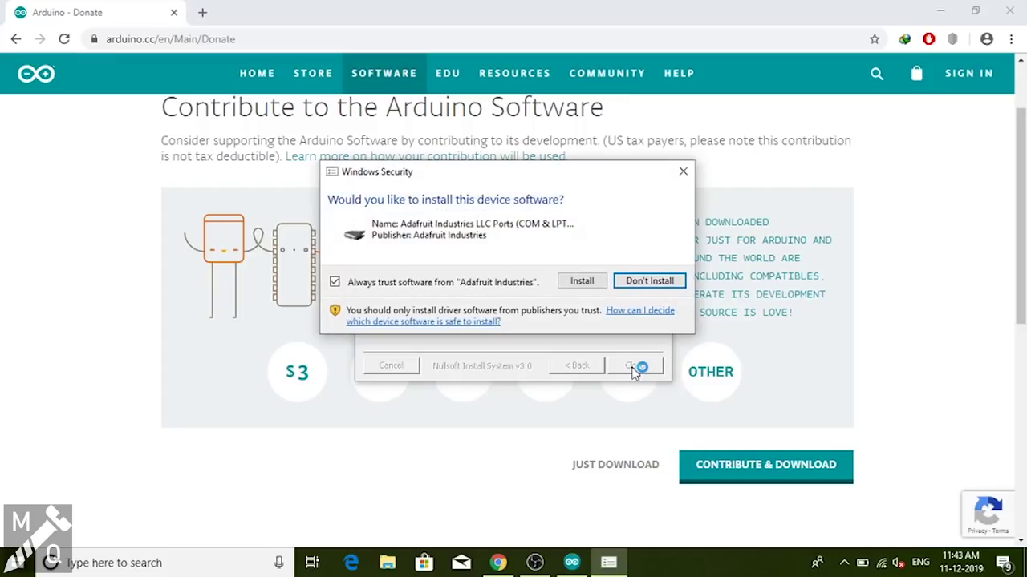
left_click(581, 285)
left_click(574, 284)
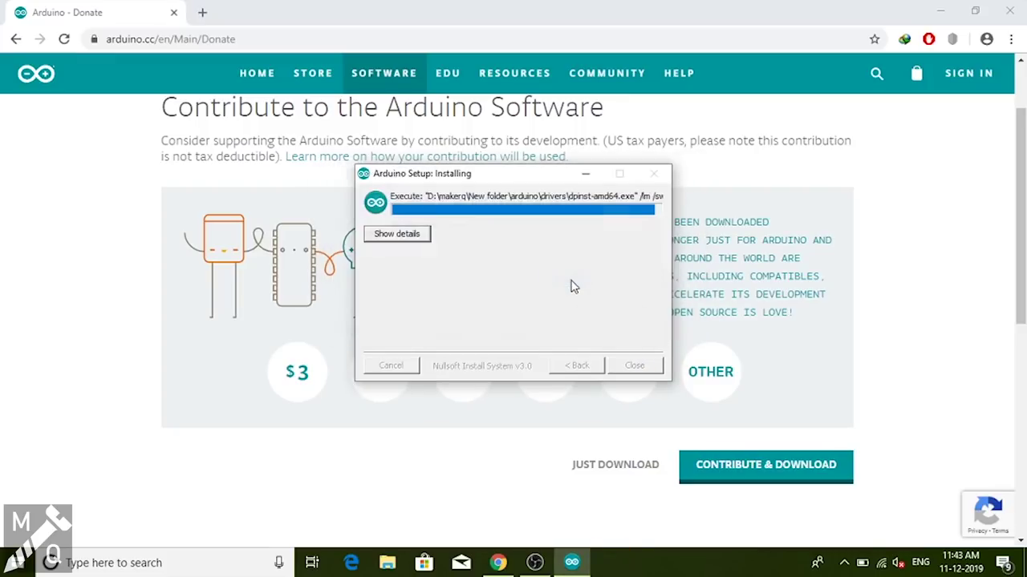
left_click(572, 283)
left_click(635, 366)
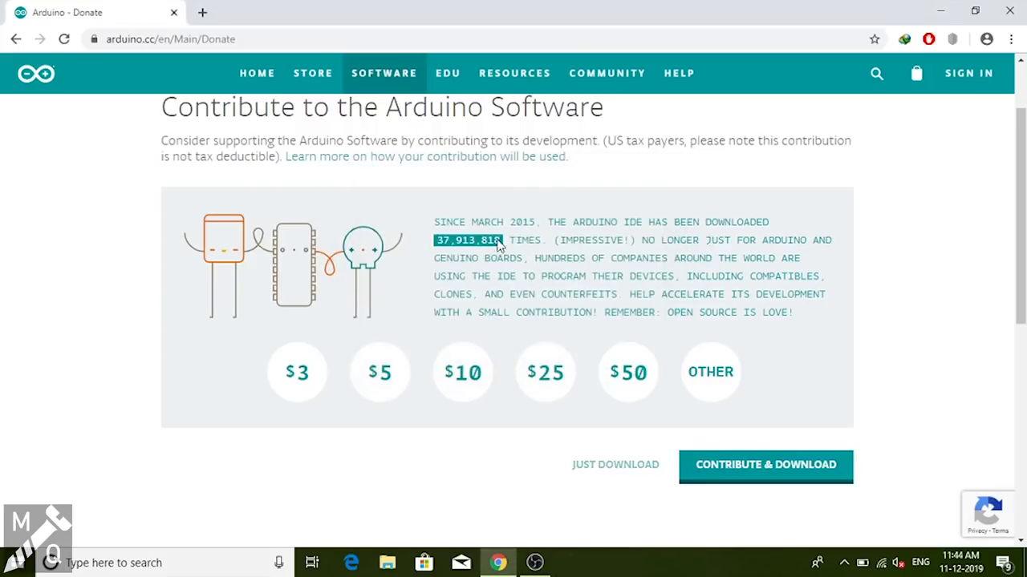
- Search Google for "sourcerabbit gcode sender" in a new tab, open the GCode Sender for GRBL compatible CNC machines result and accept its cookies
left_click(203, 13)
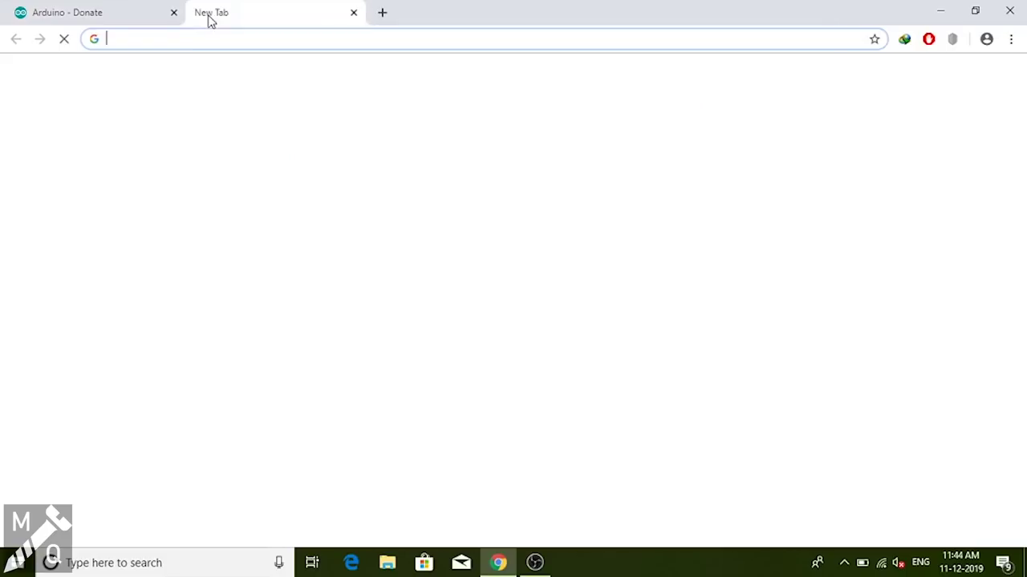
left_click(358, 291)
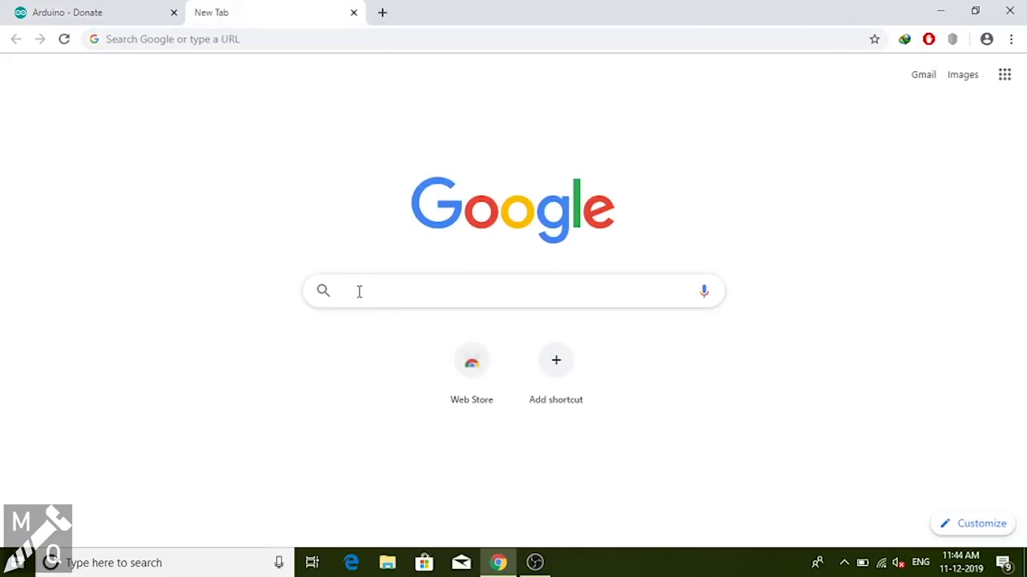
type("sourcerabit")
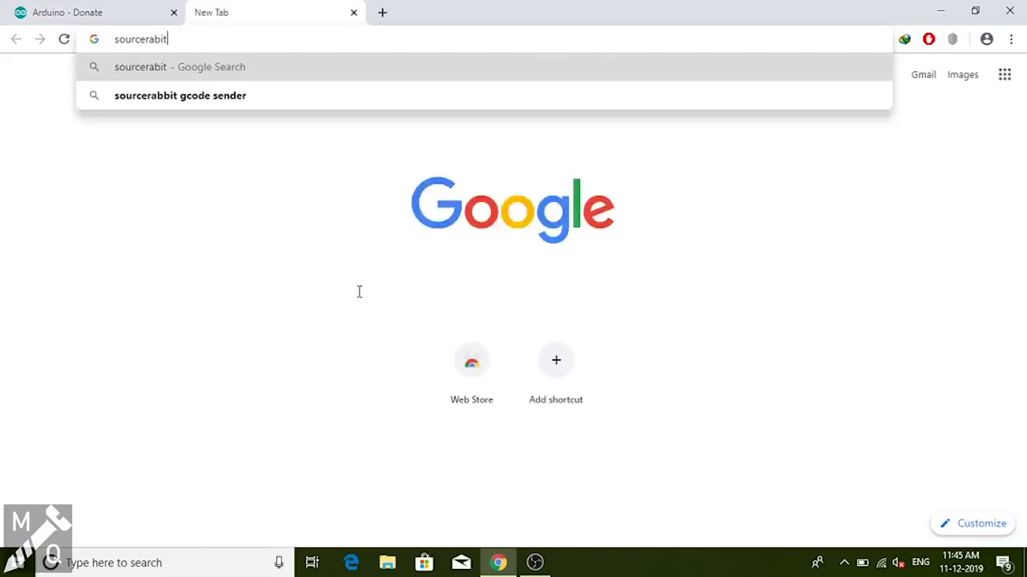
left_click(253, 103)
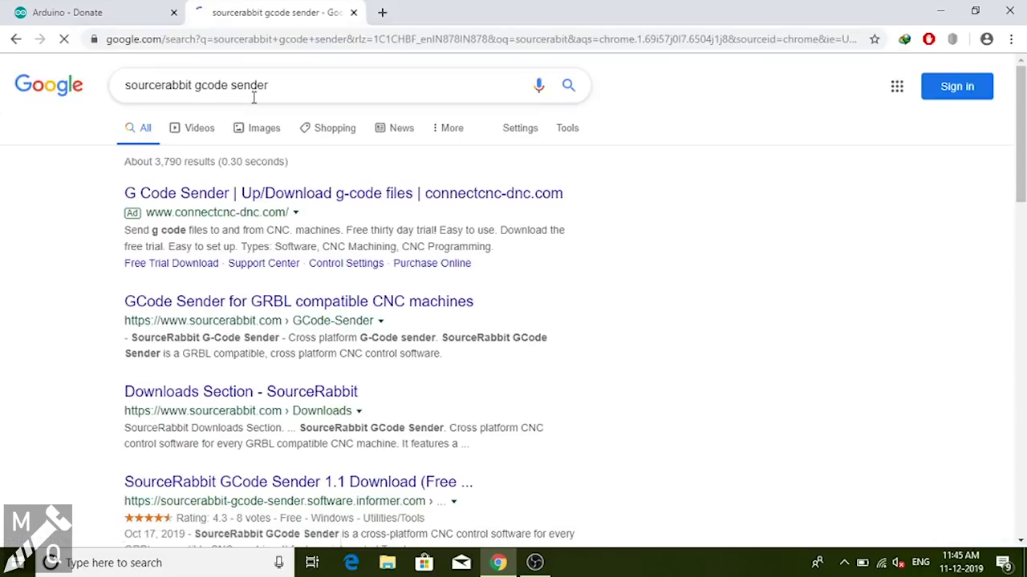
left_click(277, 309)
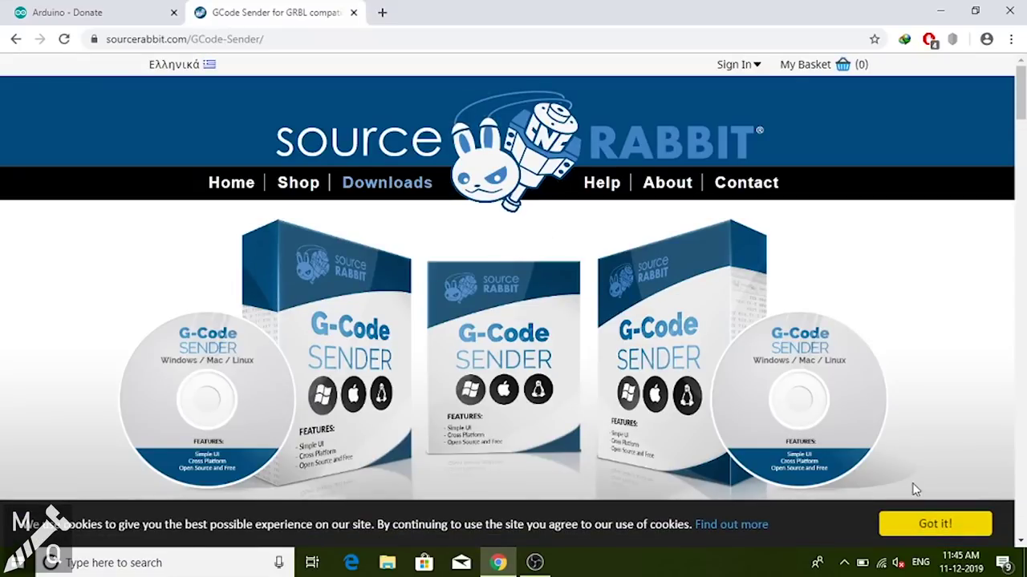
left_click(923, 526)
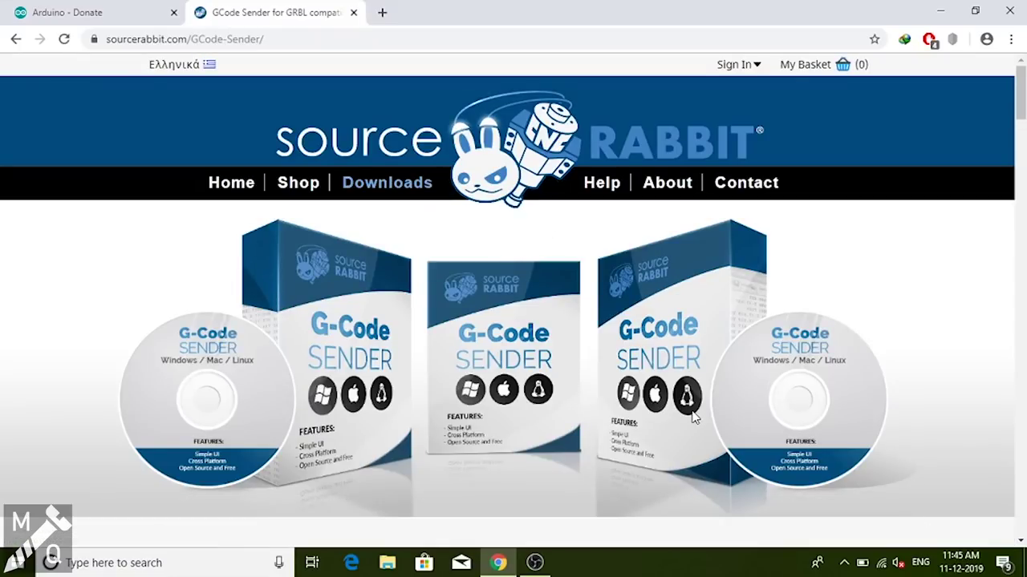
- Download the 64-bit Windows version 1.2.7 of SourceRabbit GCode Sender and try to run its installer
left_click_drag(1020, 119, 1020, 199)
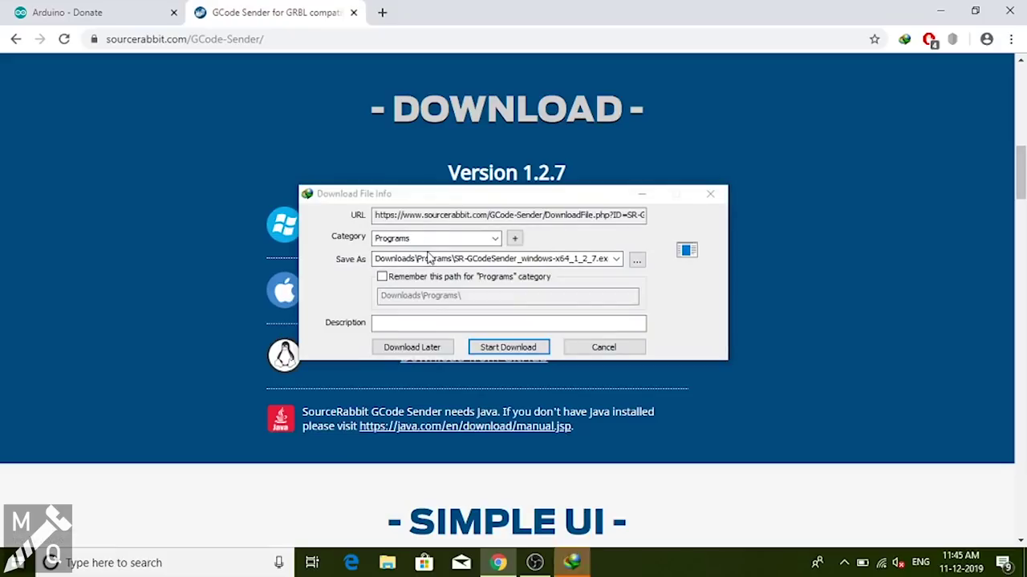
left_click(498, 353)
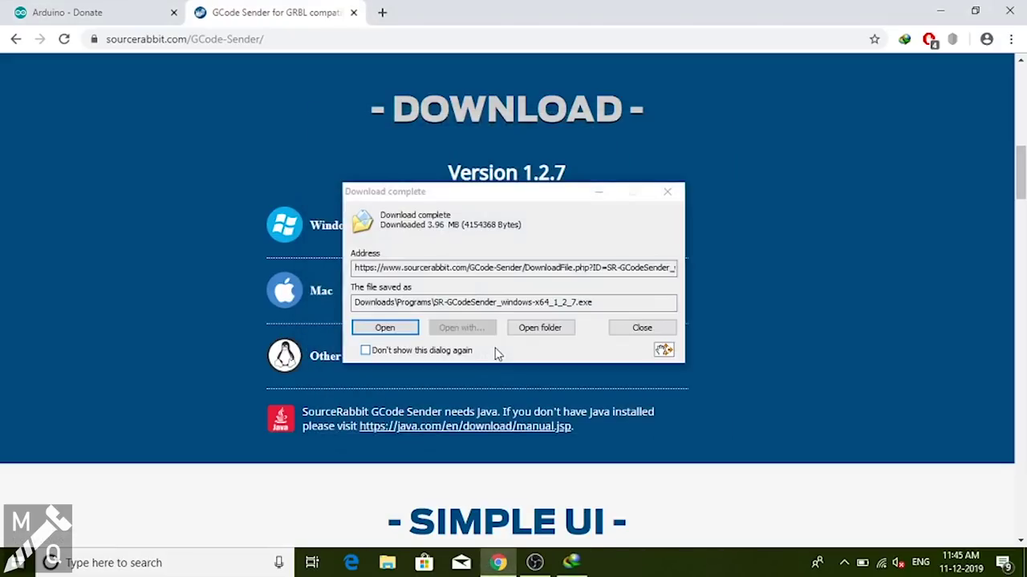
left_click(405, 330)
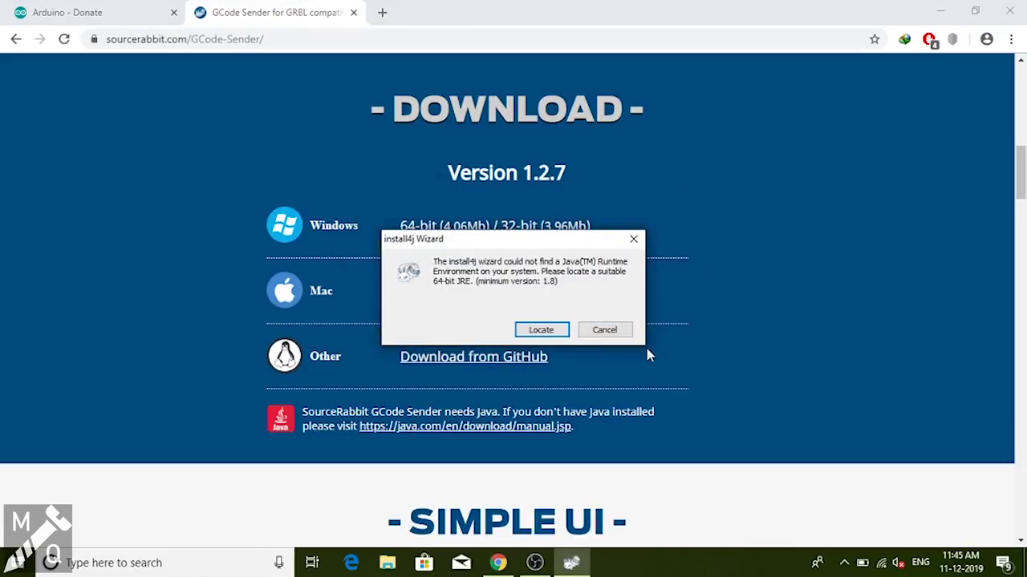
left_click(633, 239)
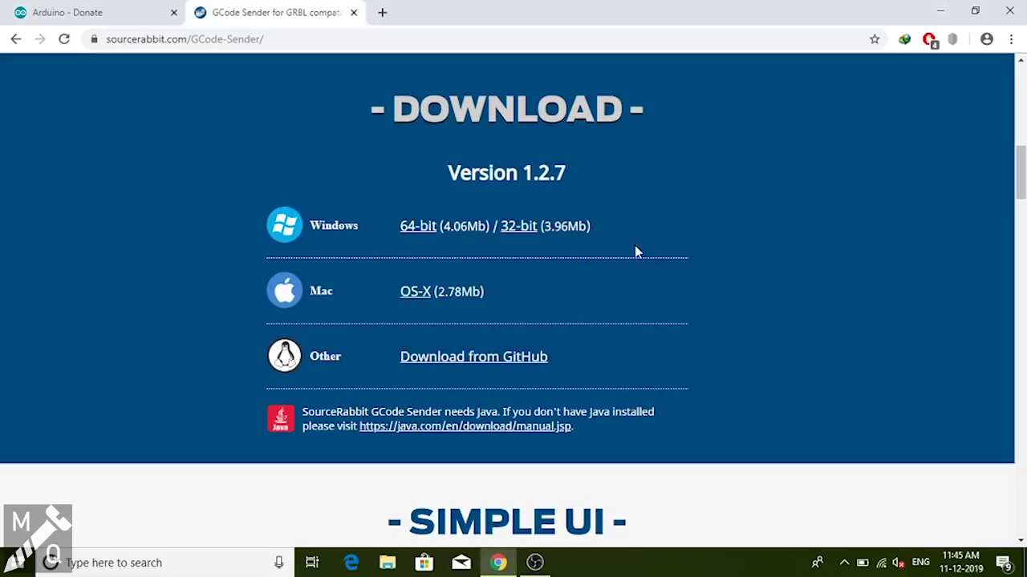
- Open the Java download page linked on the SourceRabbit site, download the Windows Online installer jre-8u231-windows-i586-iftw.exe and run it
left_click(447, 431)
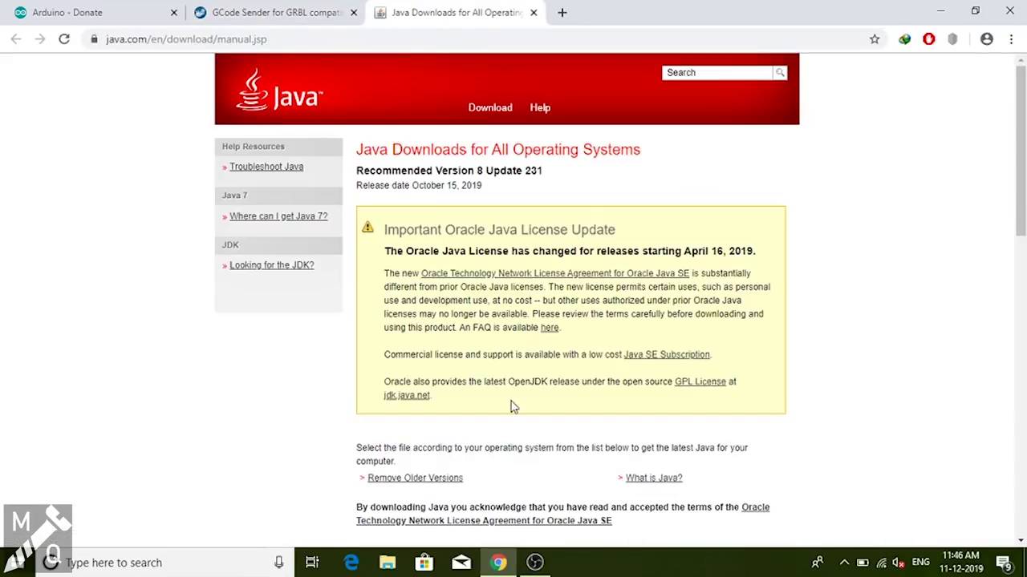
scroll(993, 283, "down", 4)
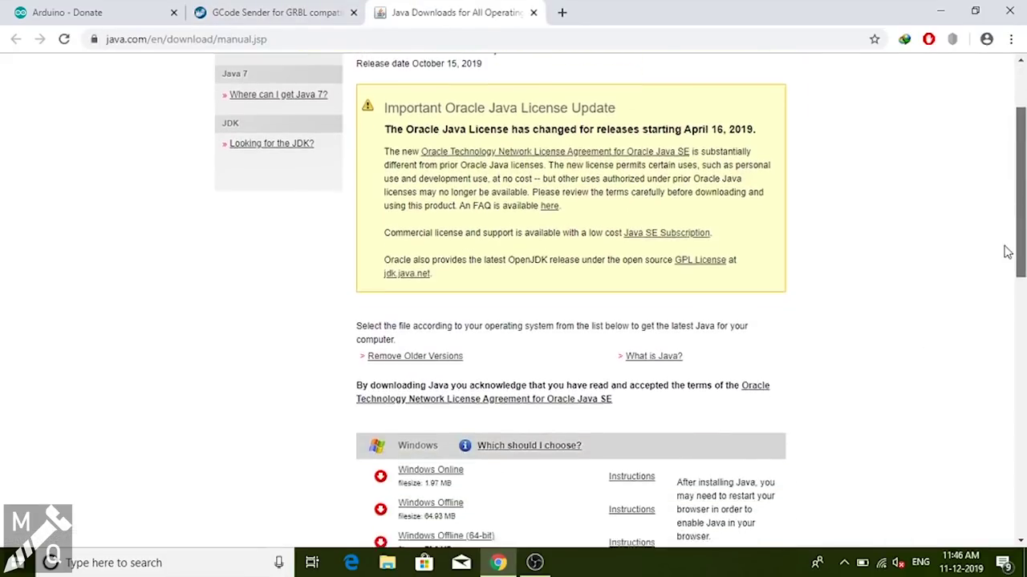
scroll(505, 451, "down", 2)
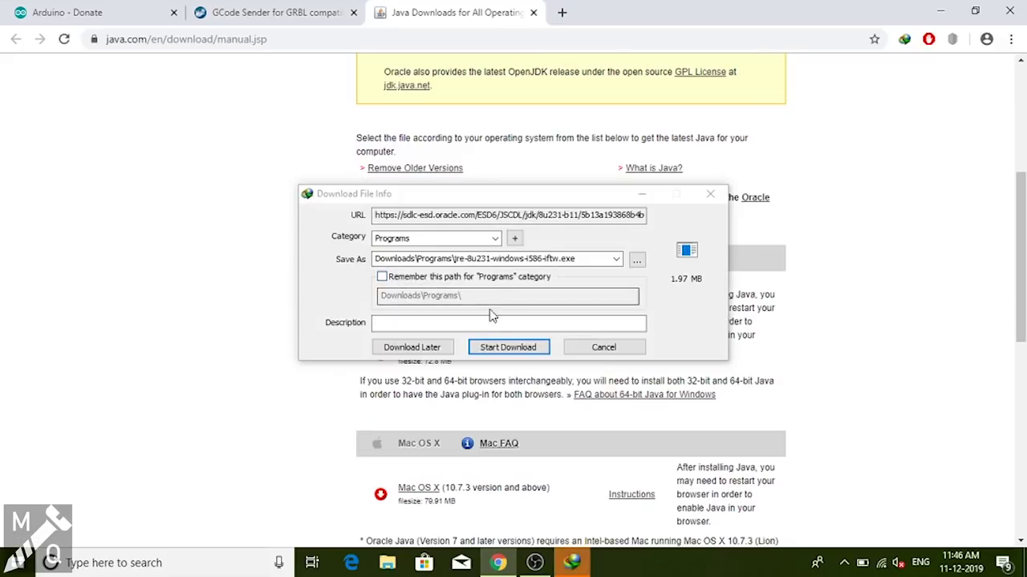
left_click(506, 347)
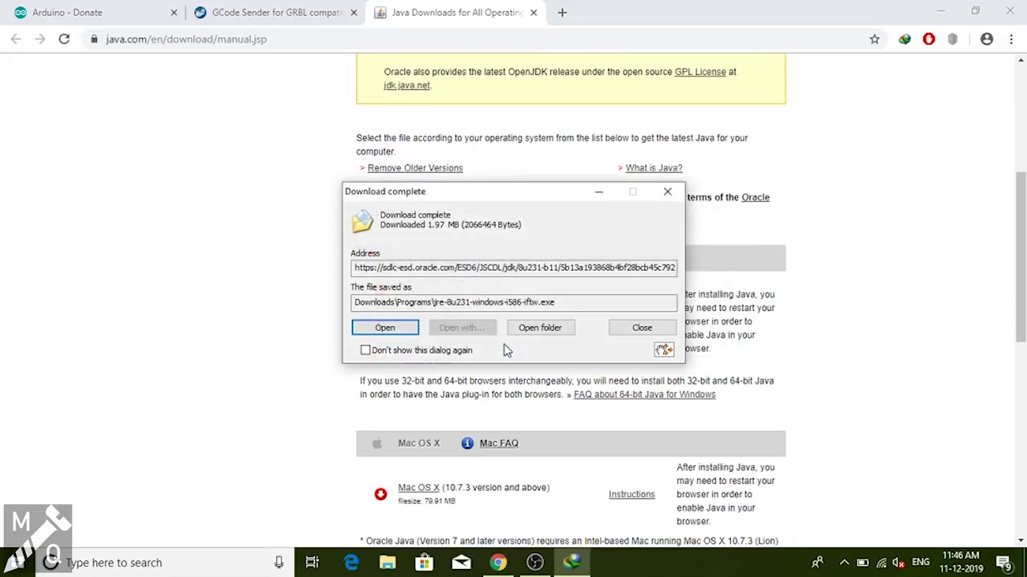
left_click(403, 328)
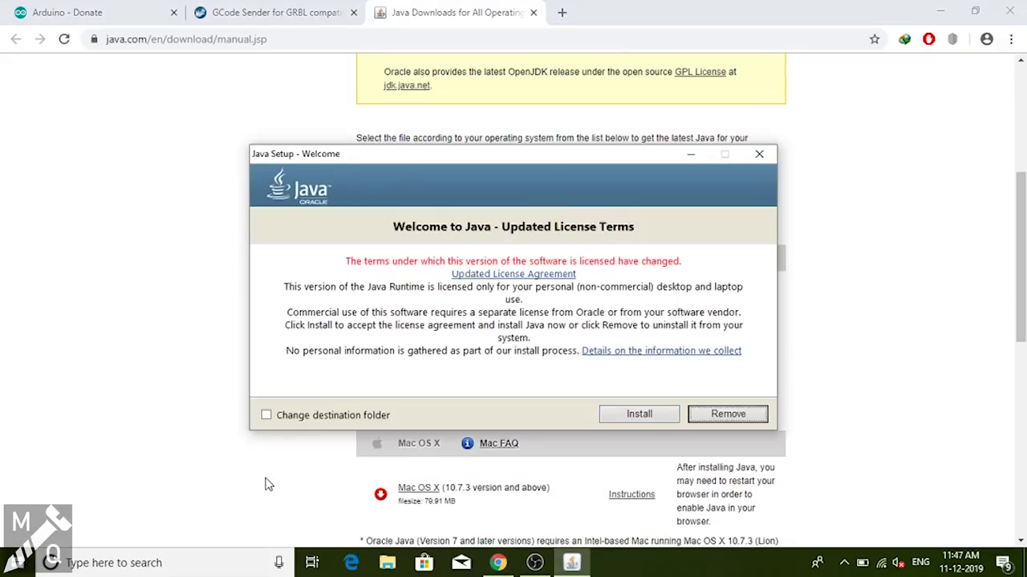
- Install Java with a changed destination folder, D:\makerq\New folder\java
left_click(267, 416)
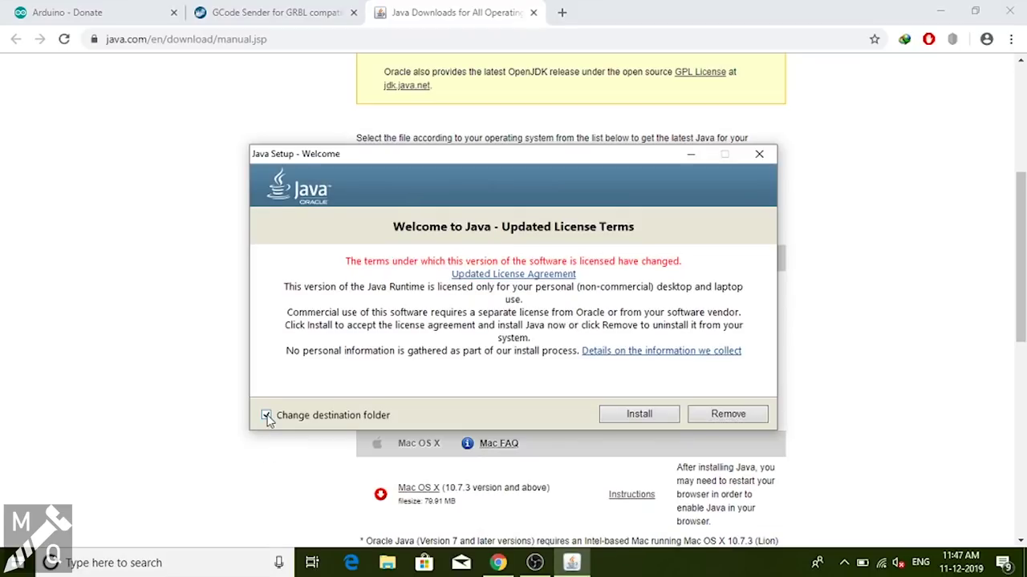
left_click(638, 414)
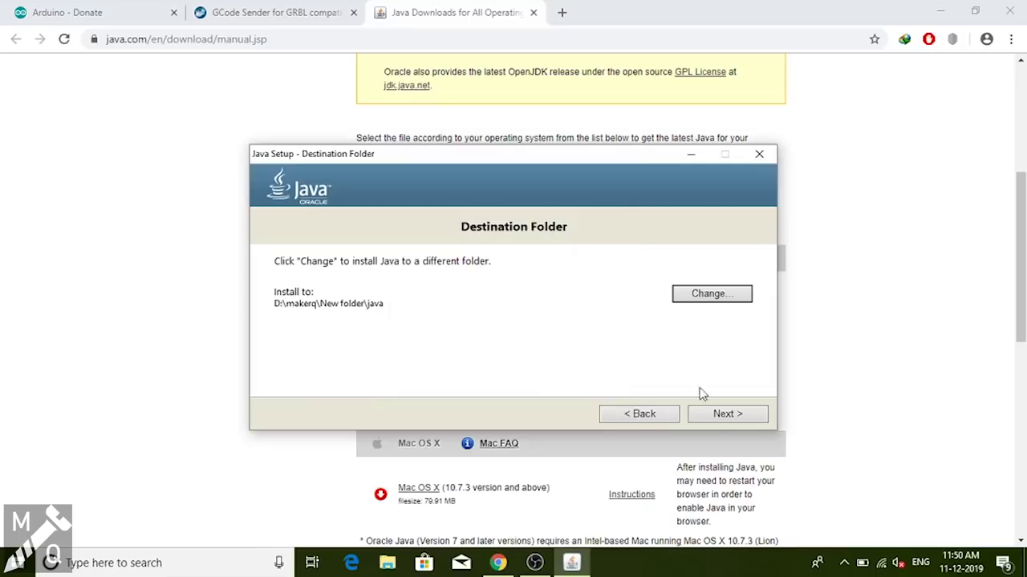
left_click(709, 416)
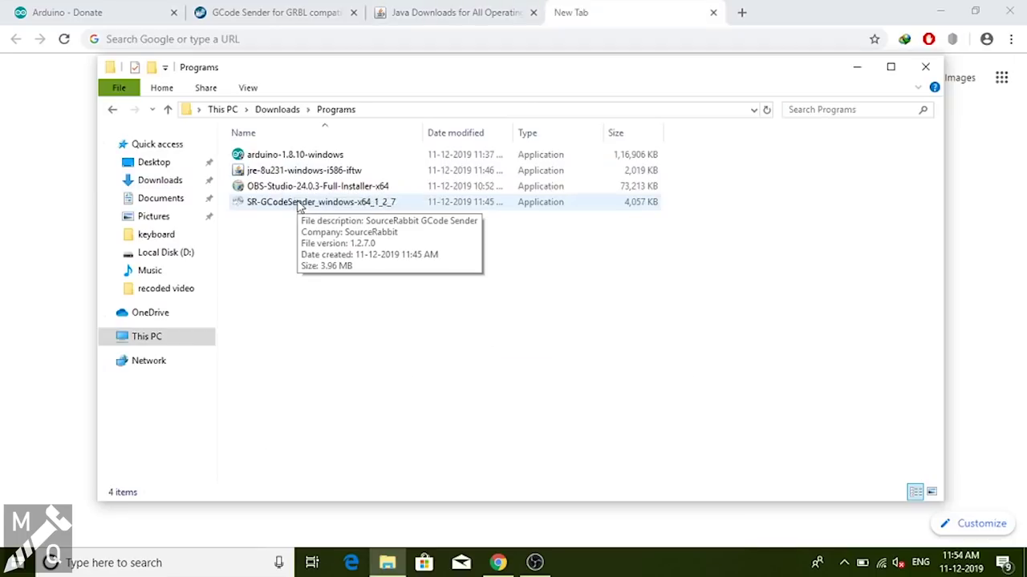
- Try the SR-GCodeSender installer again and cancel it, and download and run the 64-bit Java installer jre-8u231-windows-x64.exe
double_click(298, 202)
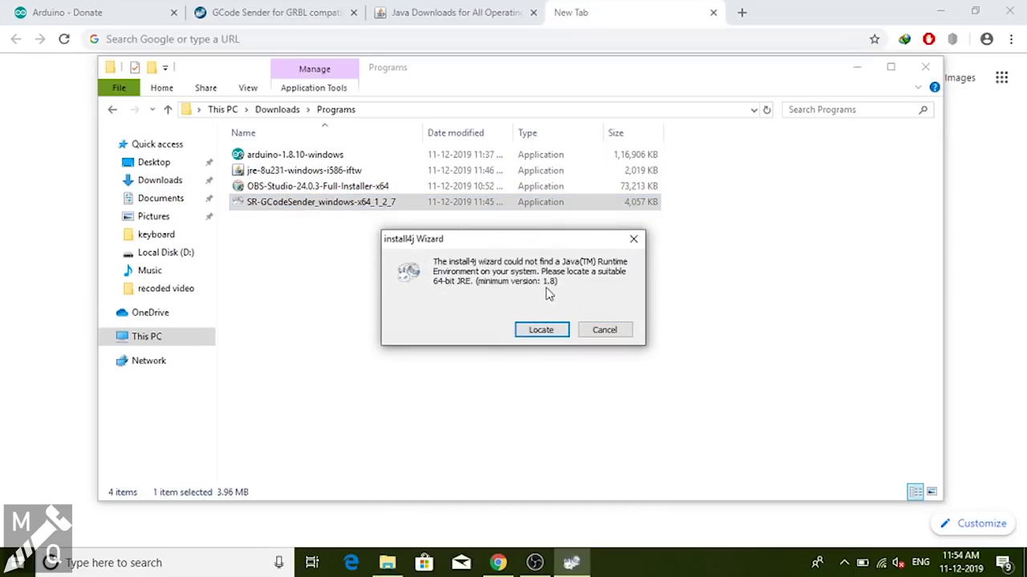
left_click(607, 330)
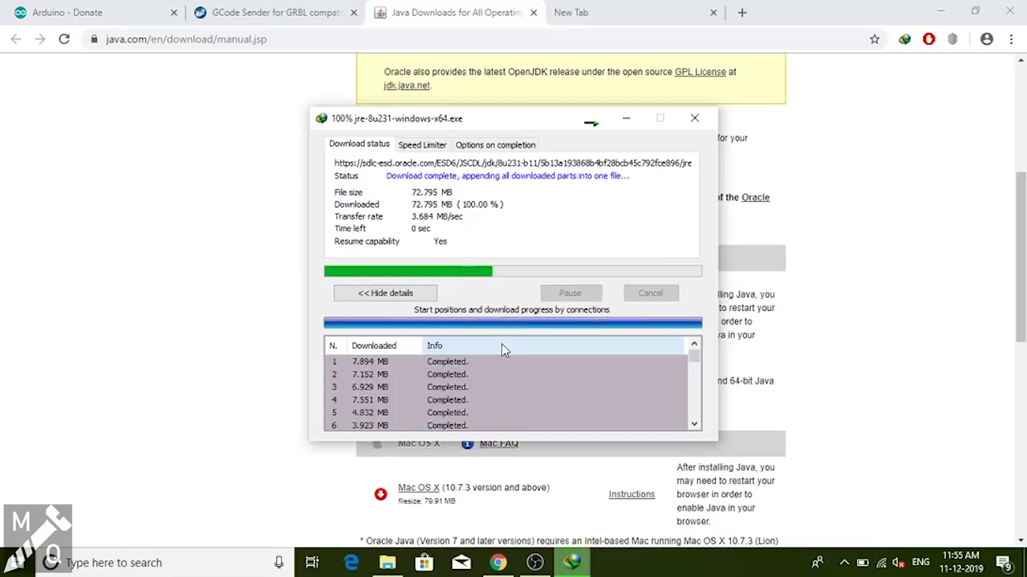
left_click(391, 329)
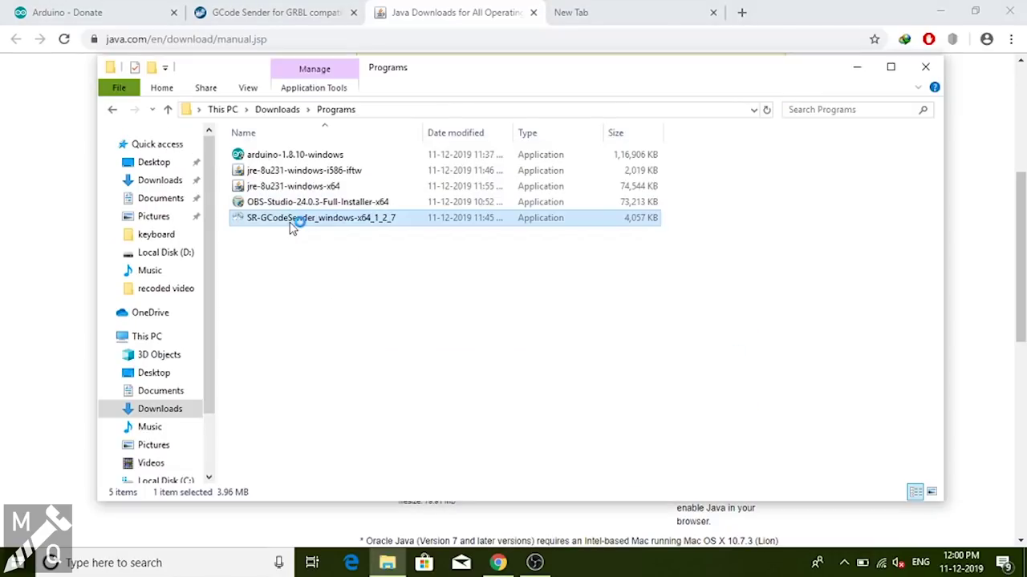
- Run SR-GCodeSender_windows-x64_1_2_7 and install it in C:\Program Files\SR-GCodeSender with the Start Menu folder SourceRabbit GCode Sender
double_click(290, 220)
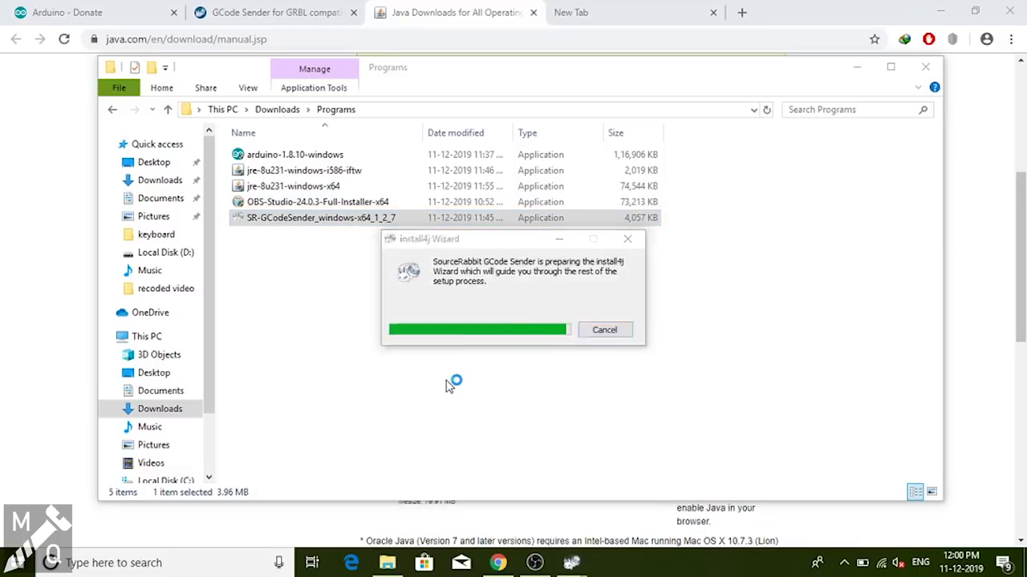
left_click(611, 429)
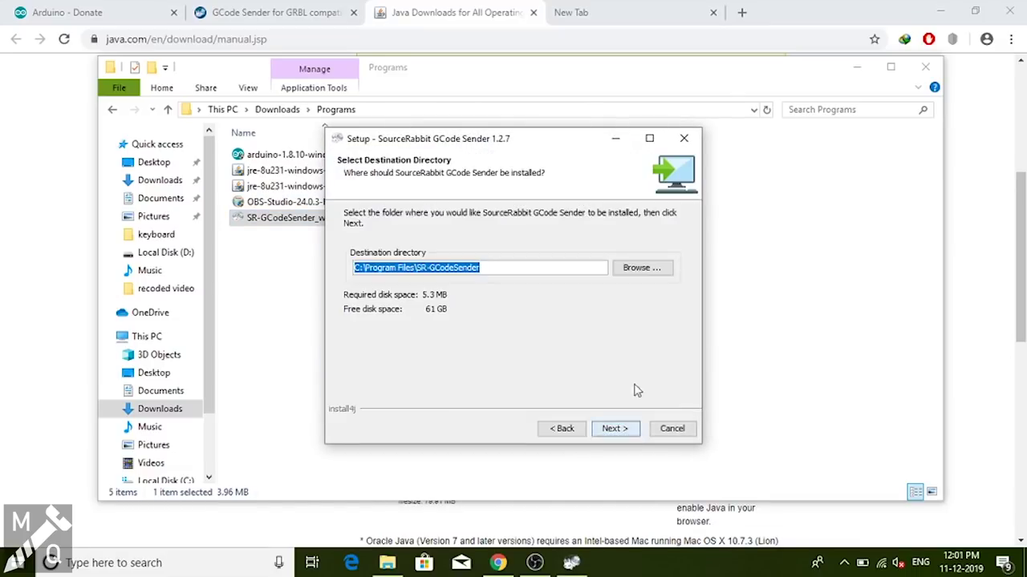
left_click(624, 430)
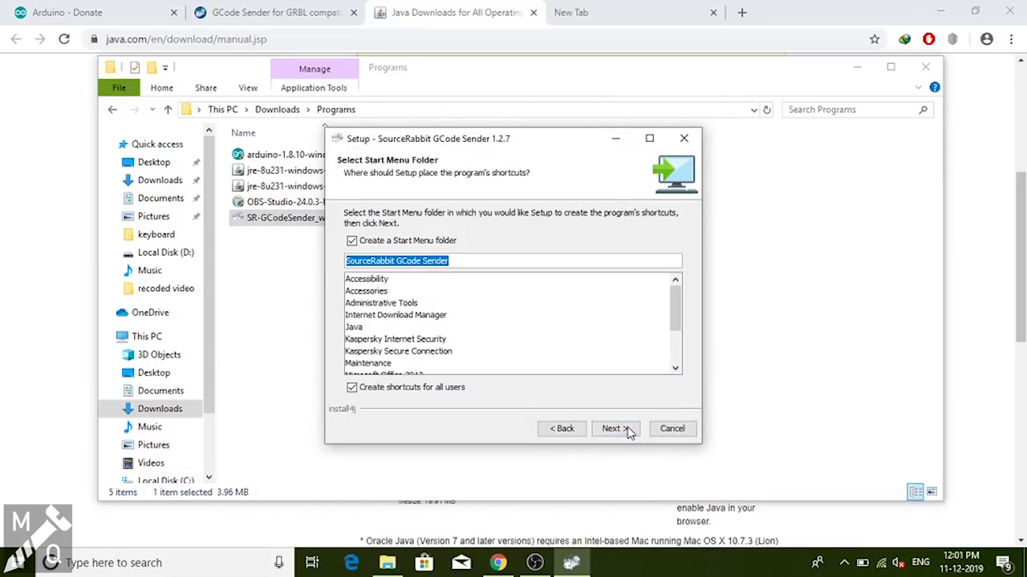
left_click(627, 431)
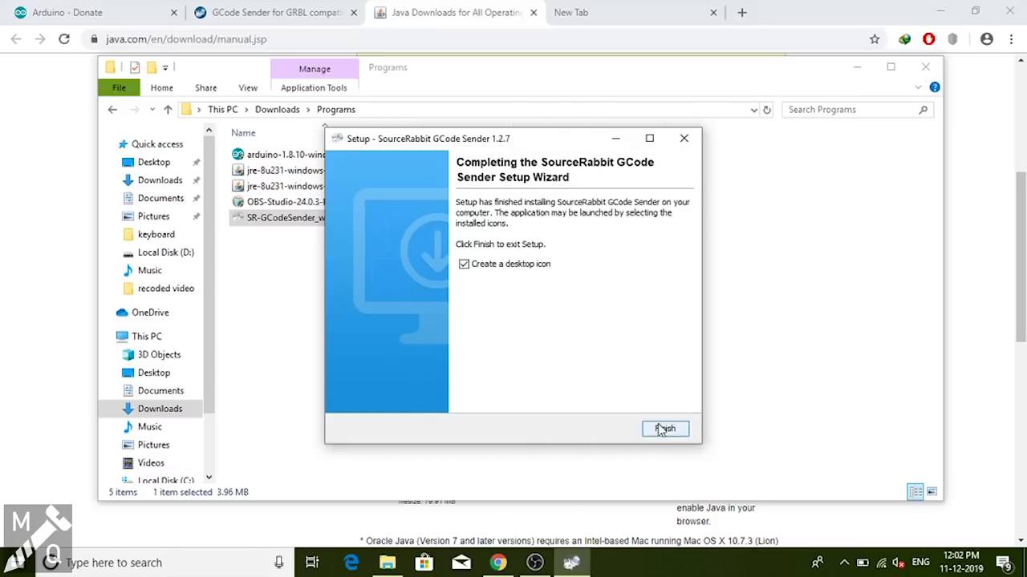
- Finish the SourceRabbit GCode Sender setup with a desktop icon, and search the web for "inkscape download"
left_click(662, 430)
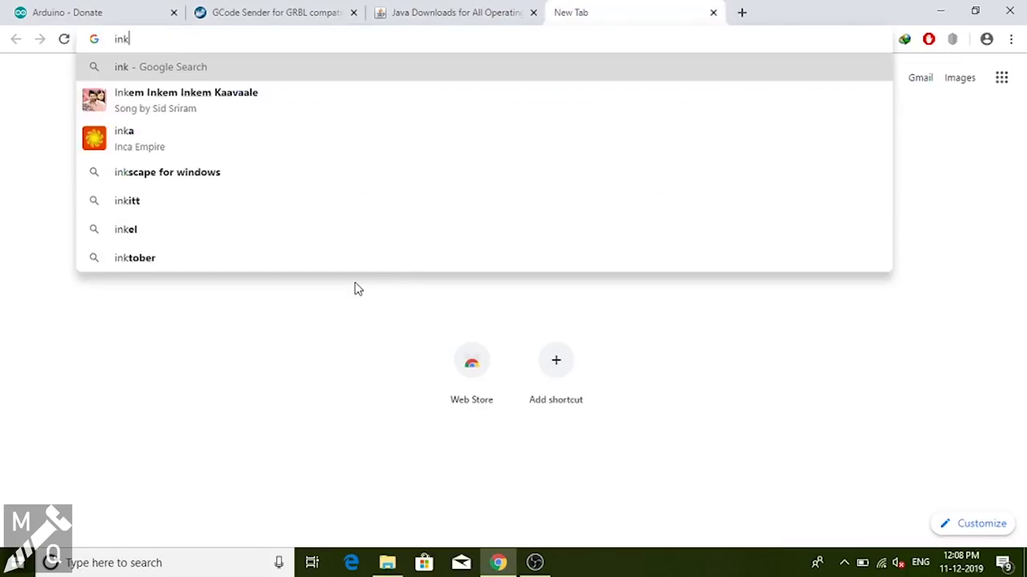
type("scape")
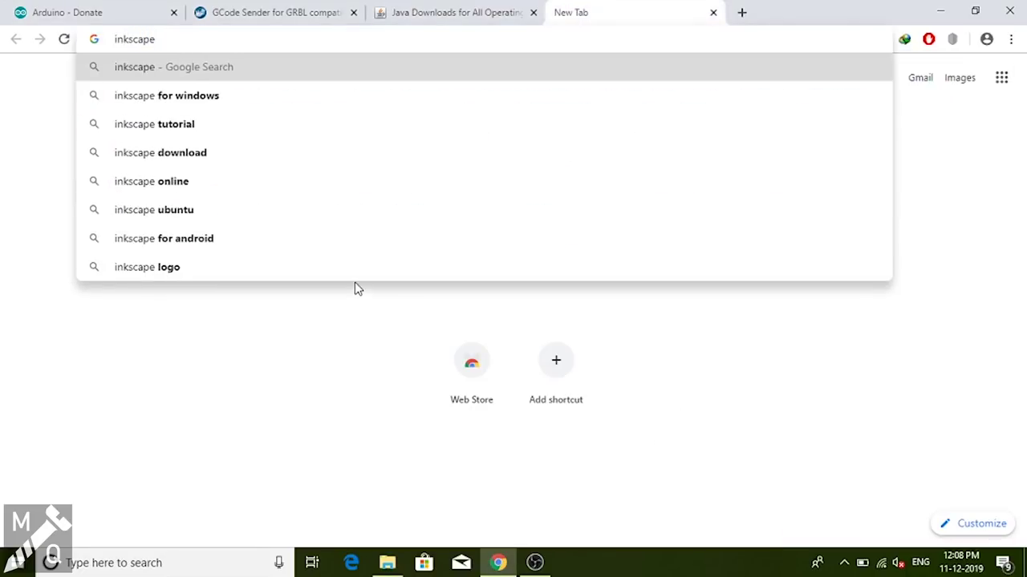
left_click(234, 159)
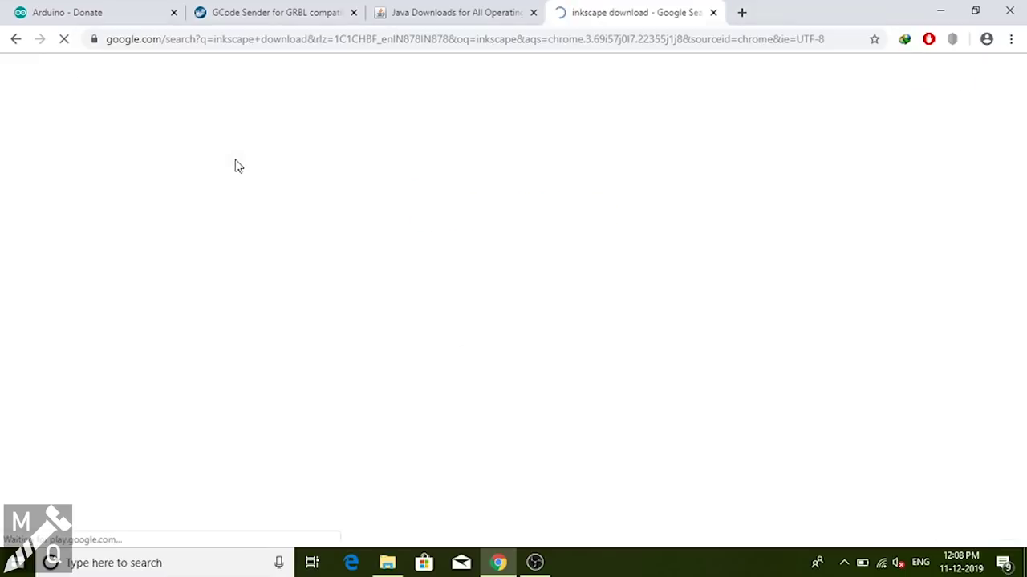
- Open the Inkscape 0.92.4 release page and download the 64-bit Windows installer in .exe format
left_click(223, 197)
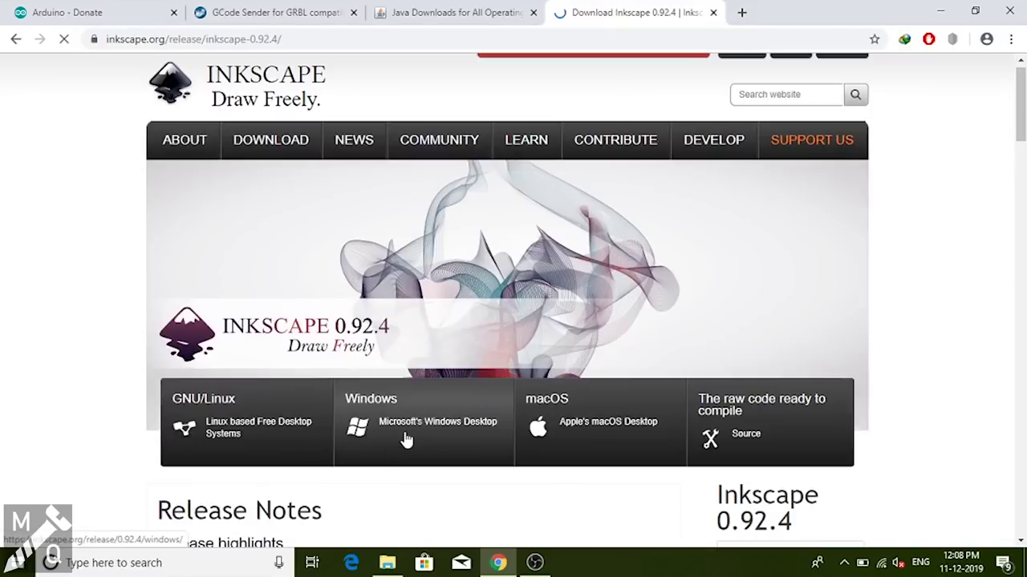
left_click(416, 434)
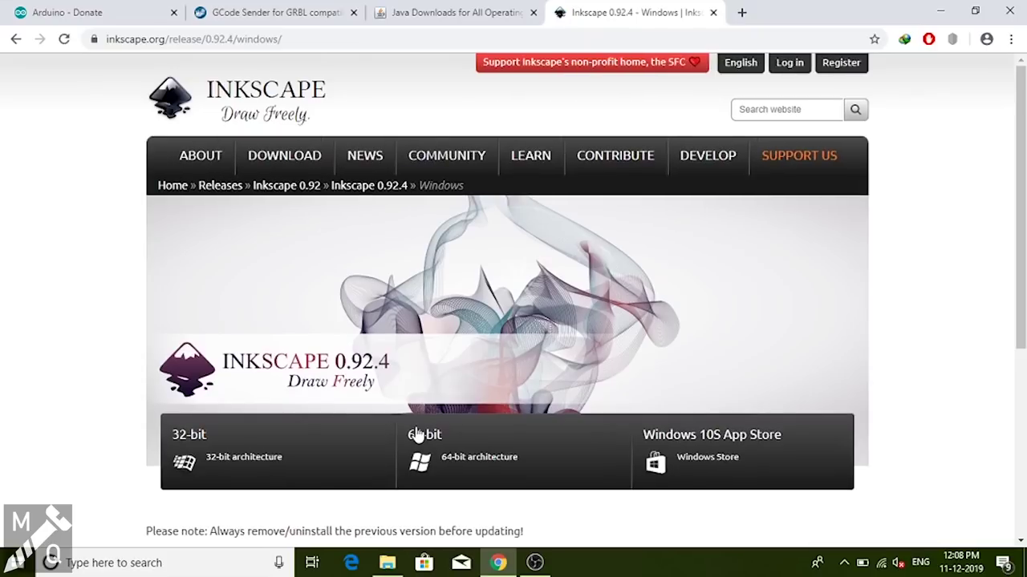
left_click(454, 454)
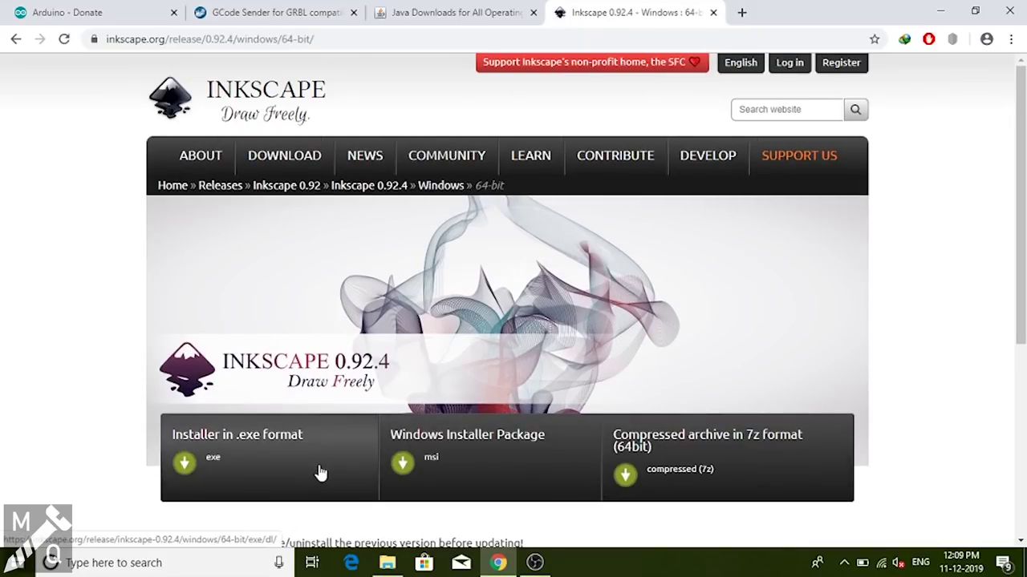
left_click(184, 467)
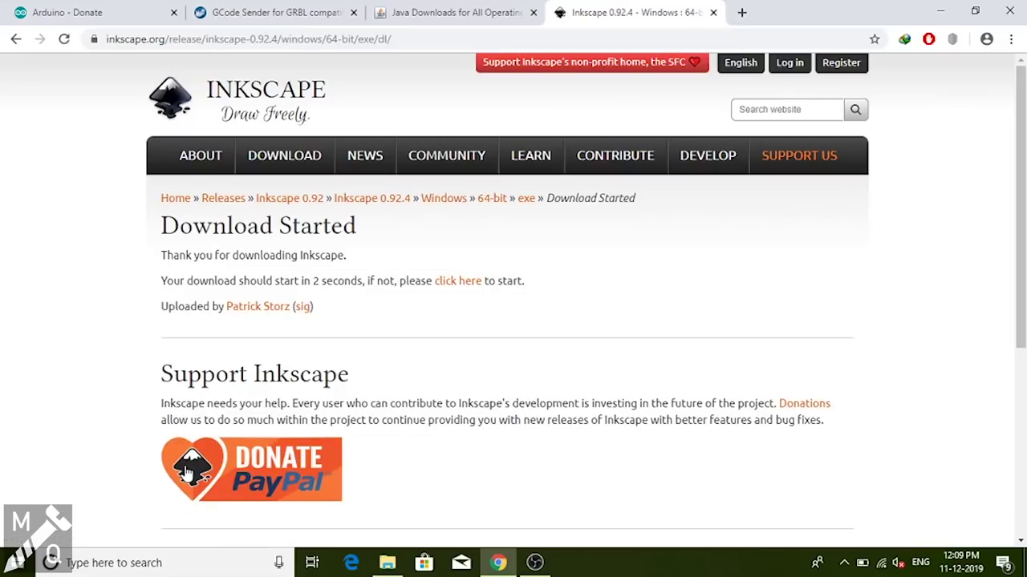
left_click(541, 347)
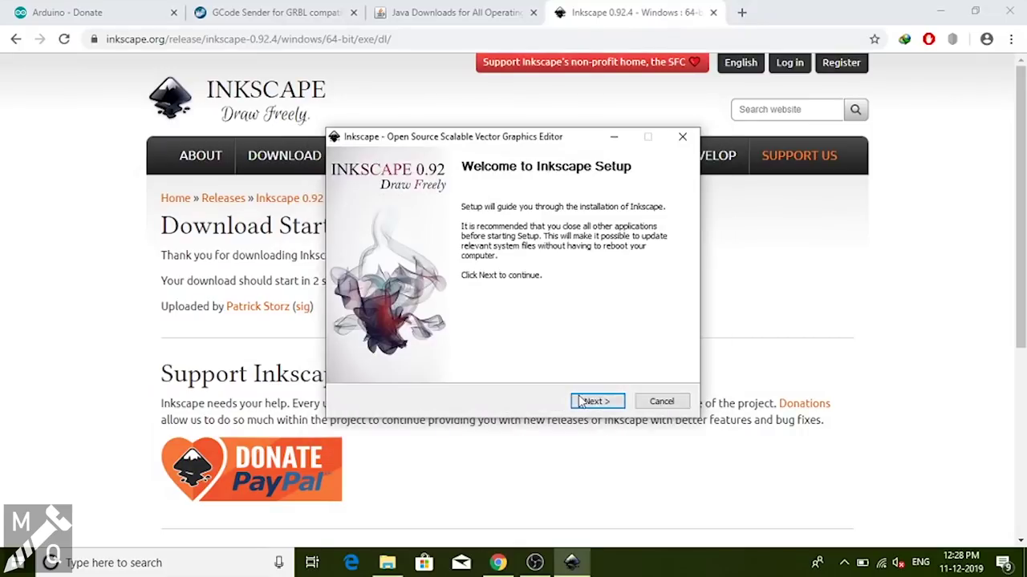
- Install Inkscape 0.92.4 with the Optimal install type and finish the setup with Run Inkscape enabled
left_click(594, 401)
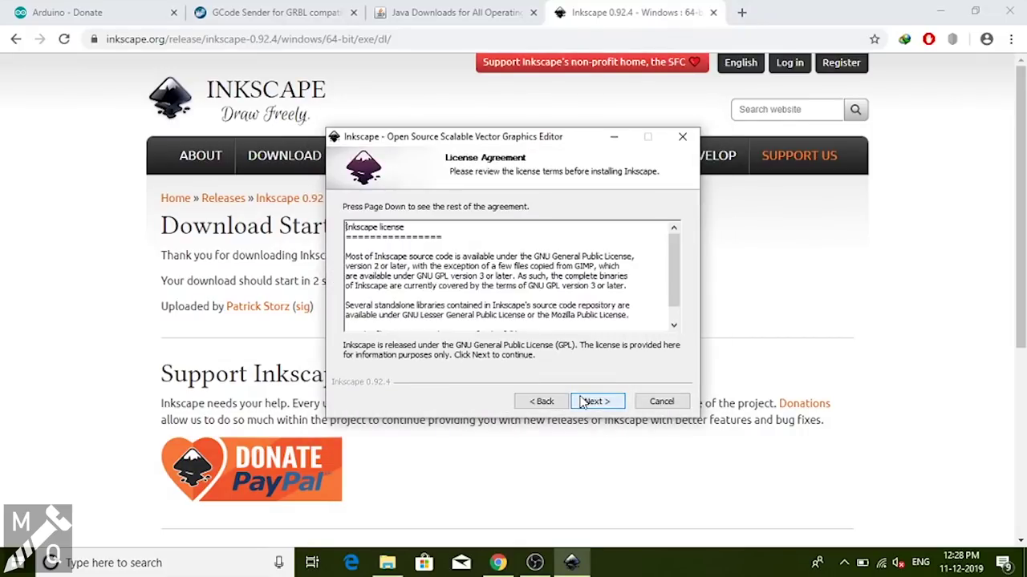
left_click(594, 401)
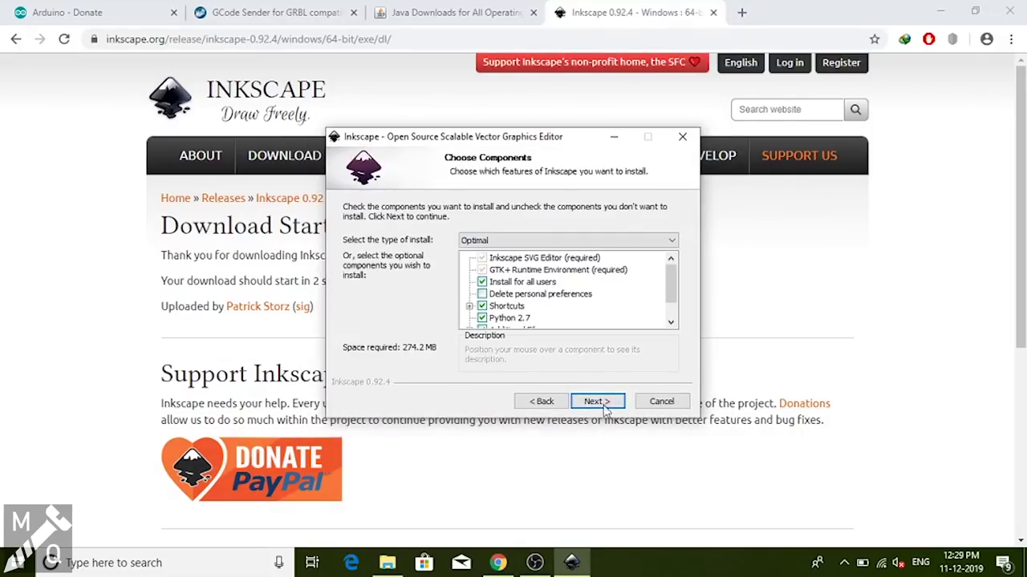
left_click(608, 404)
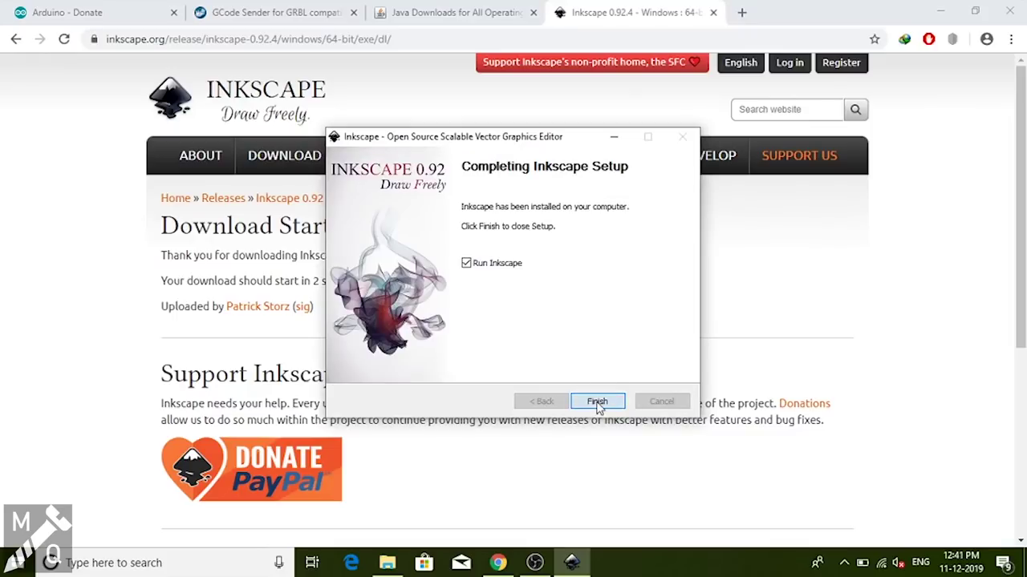
left_click(598, 402)
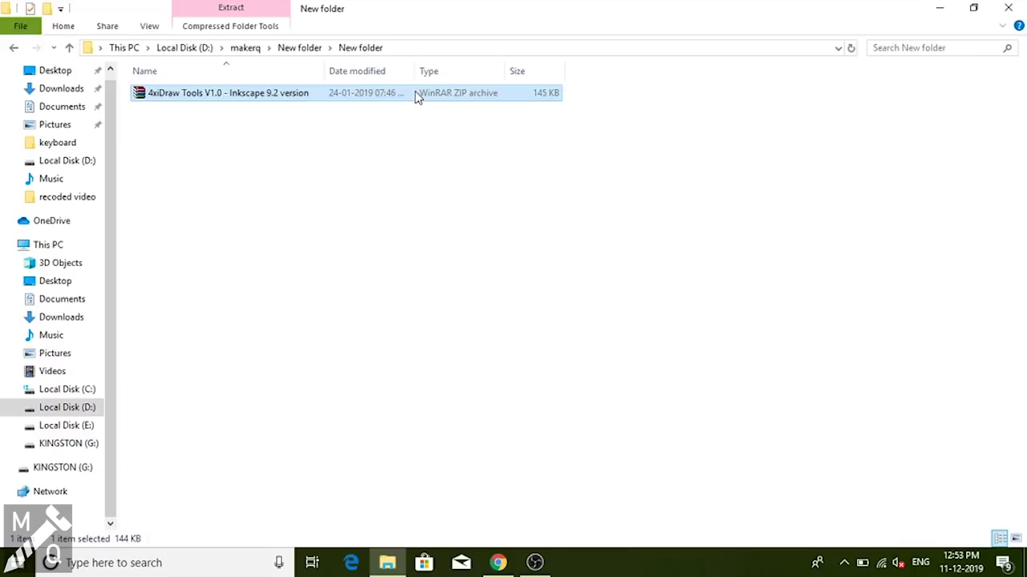
- Extract the archive "4xiDraw Tools V1.0 - Inkscape 9.2 version" into its current folder, D:\makerq\New folder\New folder
right_click(415, 98)
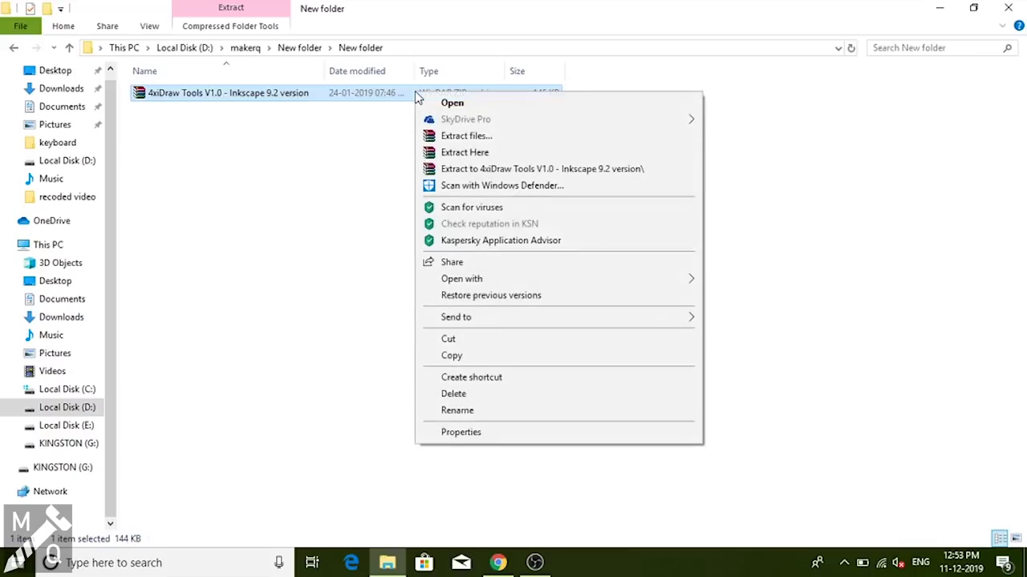
left_click(474, 158)
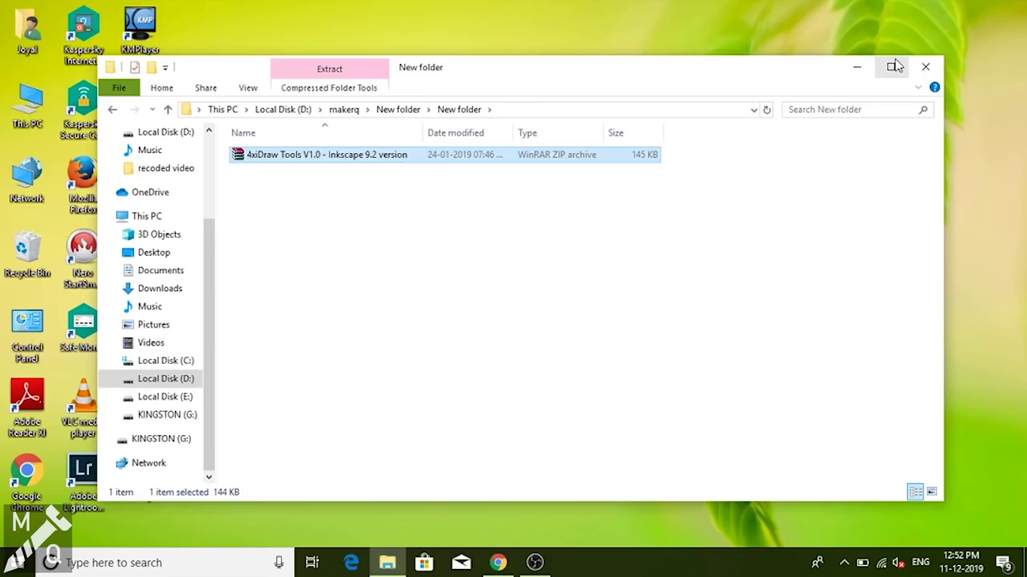
left_click(893, 64)
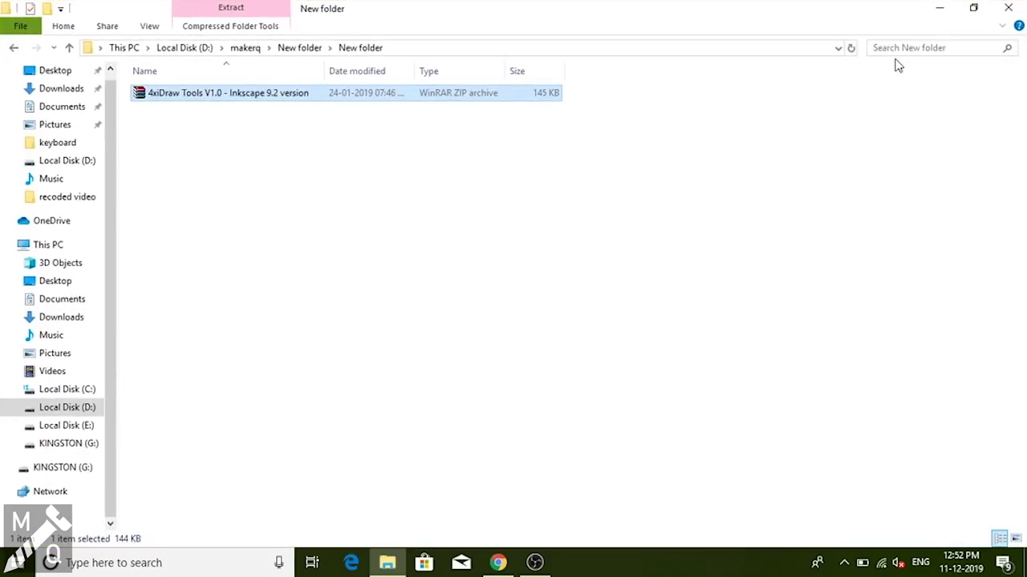
right_click(415, 97)
left_click(473, 156)
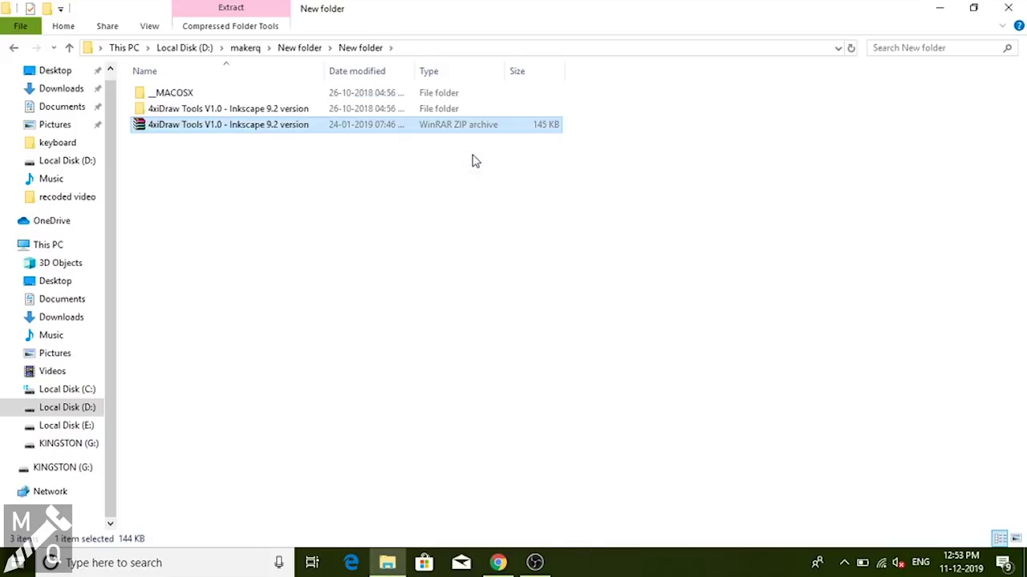
- Copy all files in the extracted "4xiDraw Tools V1.0 - Inkscape 9.2 version" folder and minimize the window
double_click(192, 109)
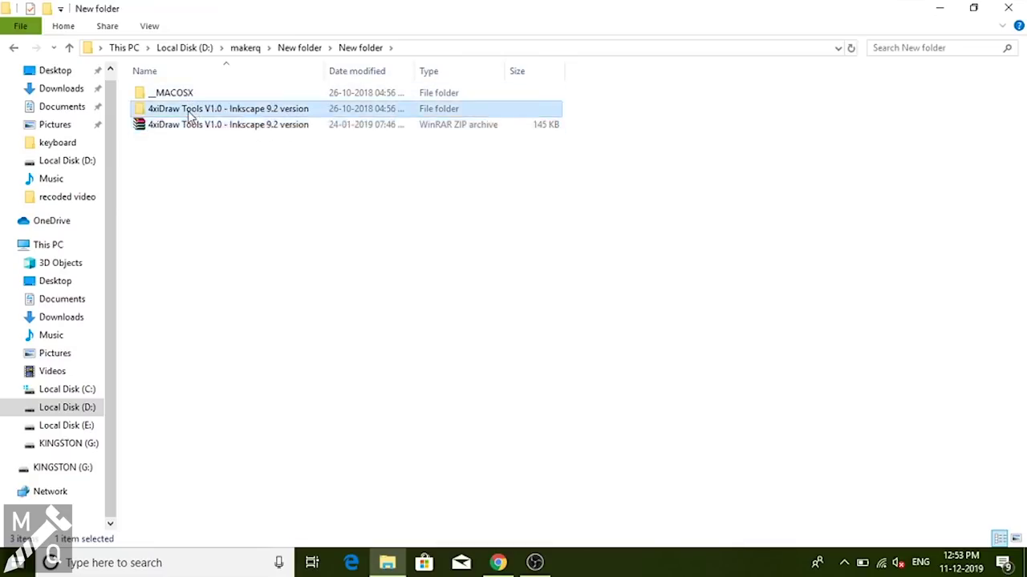
left_click_drag(126, 84, 179, 302)
right_click(197, 280)
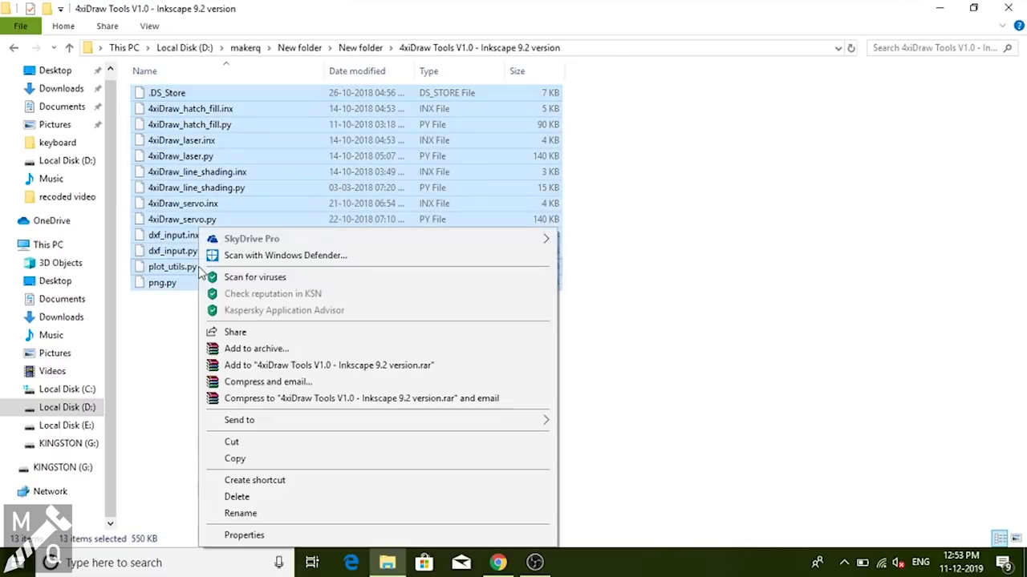
left_click(258, 446)
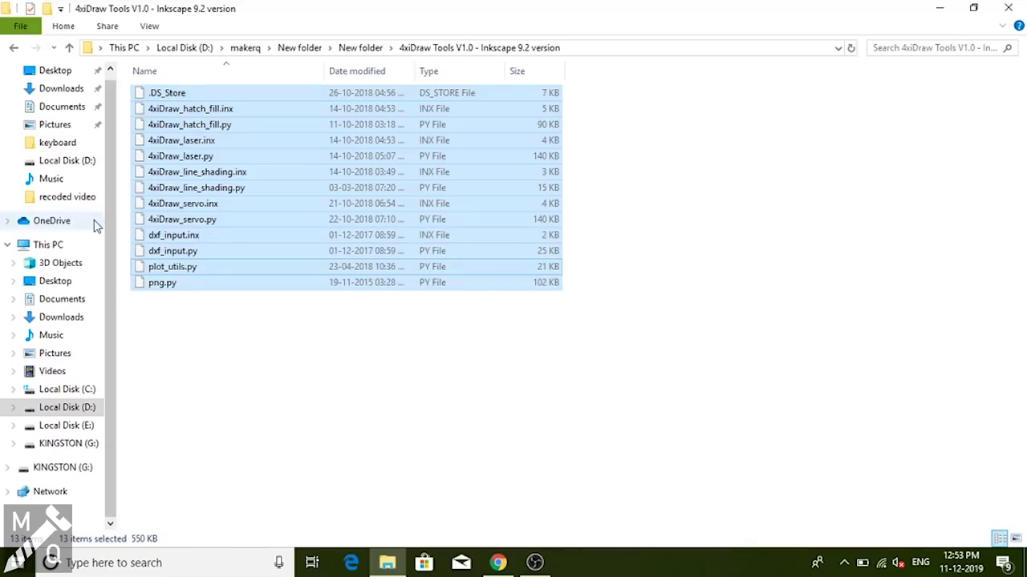
left_click(939, 8)
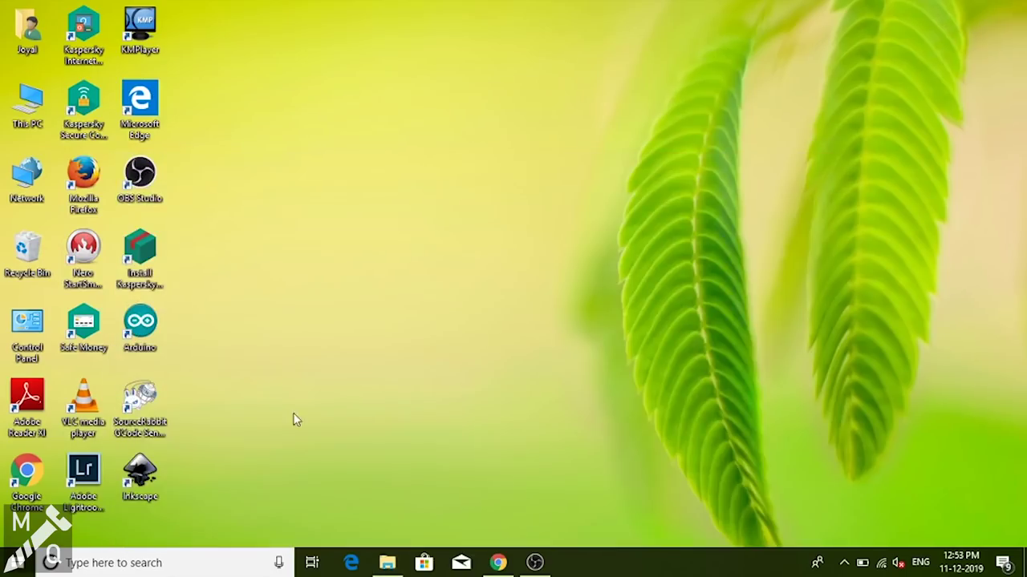
- Open the file location of the Inkscape desktop shortcut and go to its share\extensions folder
right_click(157, 467)
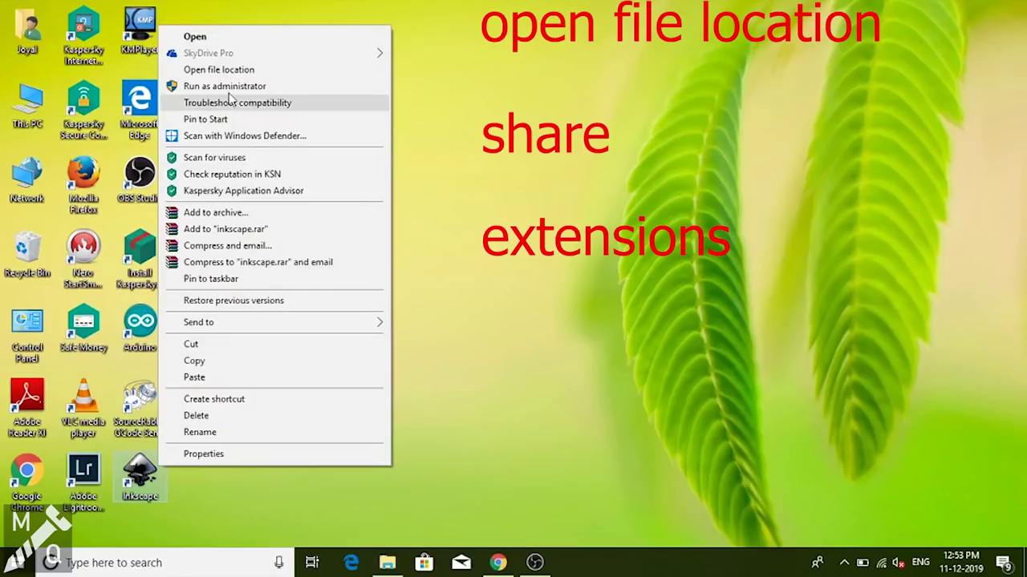
left_click(237, 68)
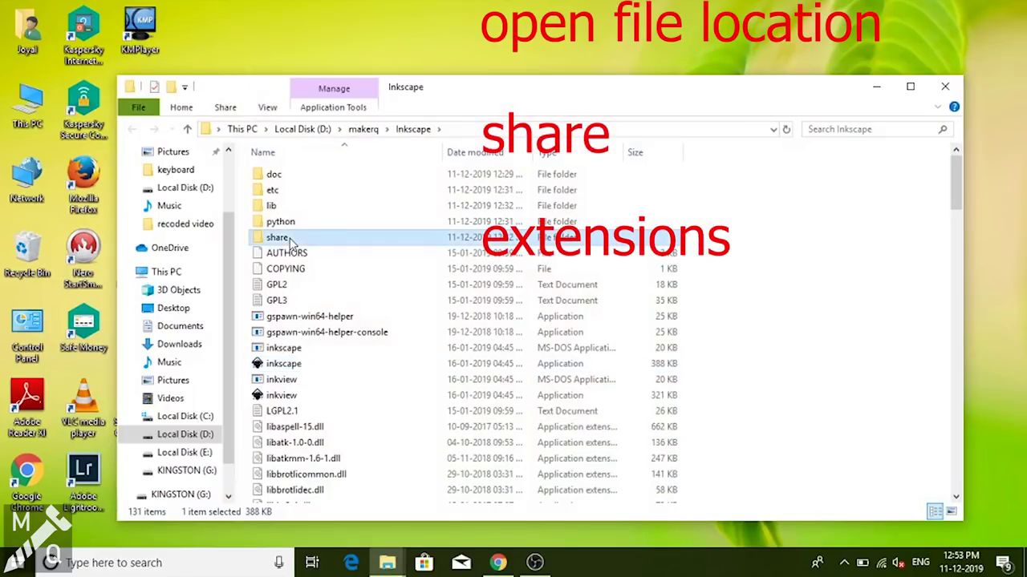
double_click(290, 239)
double_click(291, 222)
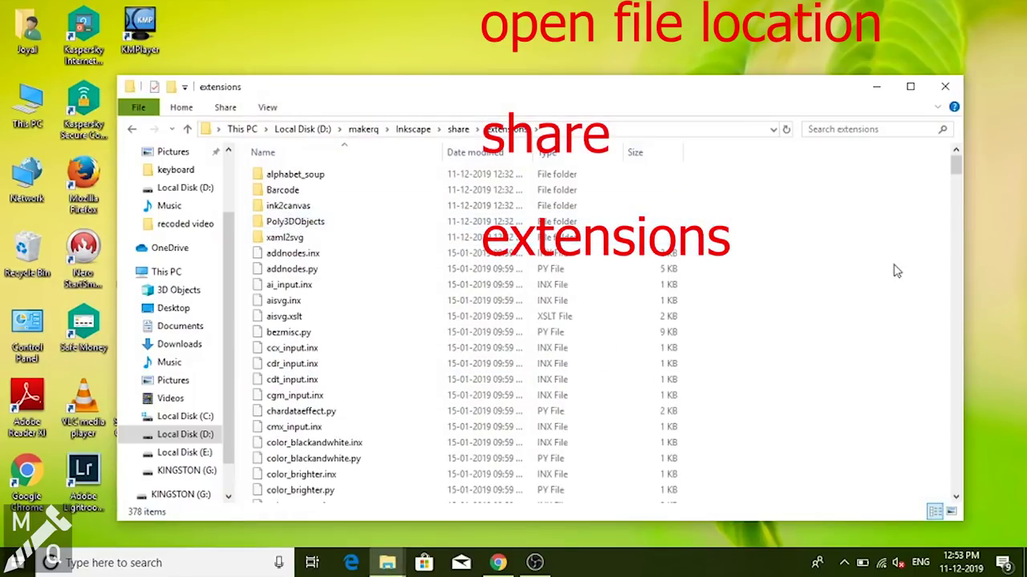
- Paste the 4xiDraw files into the extensions folder, replace the files with the same names, and close the folder
right_click(842, 275)
left_click(882, 369)
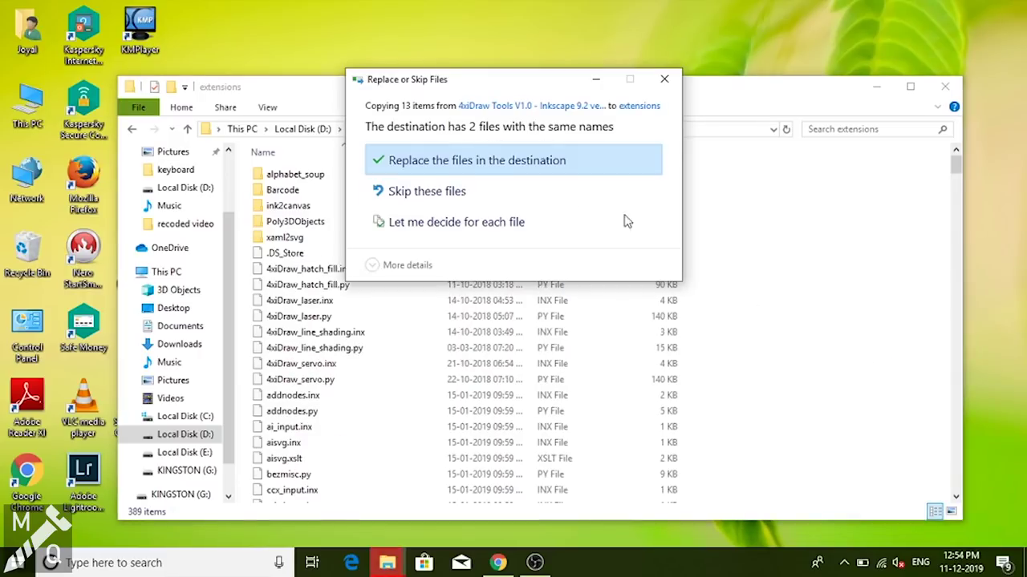
left_click(523, 163)
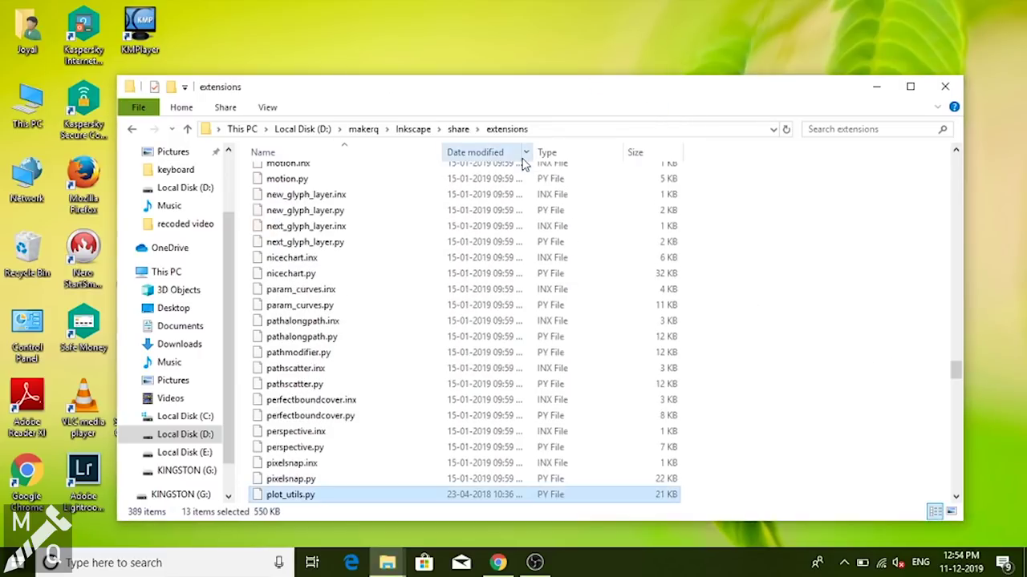
left_click(946, 86)
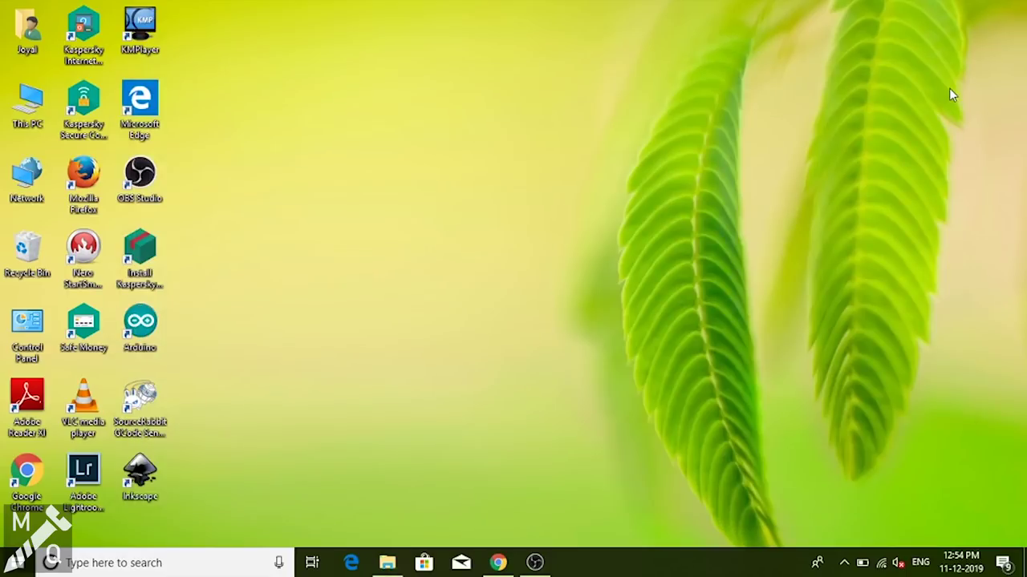